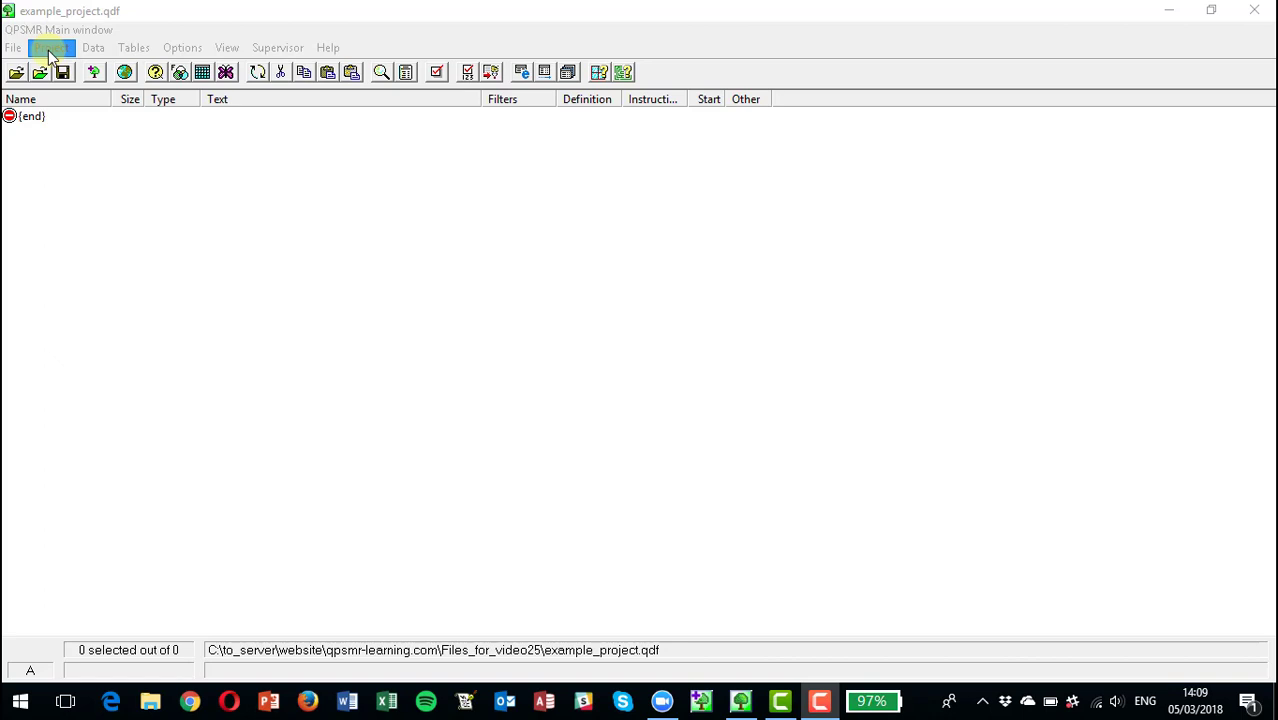
- Insert a question named Q1 of type Single code only with the text "Do you own a motorbike?"
left_click(50, 50)
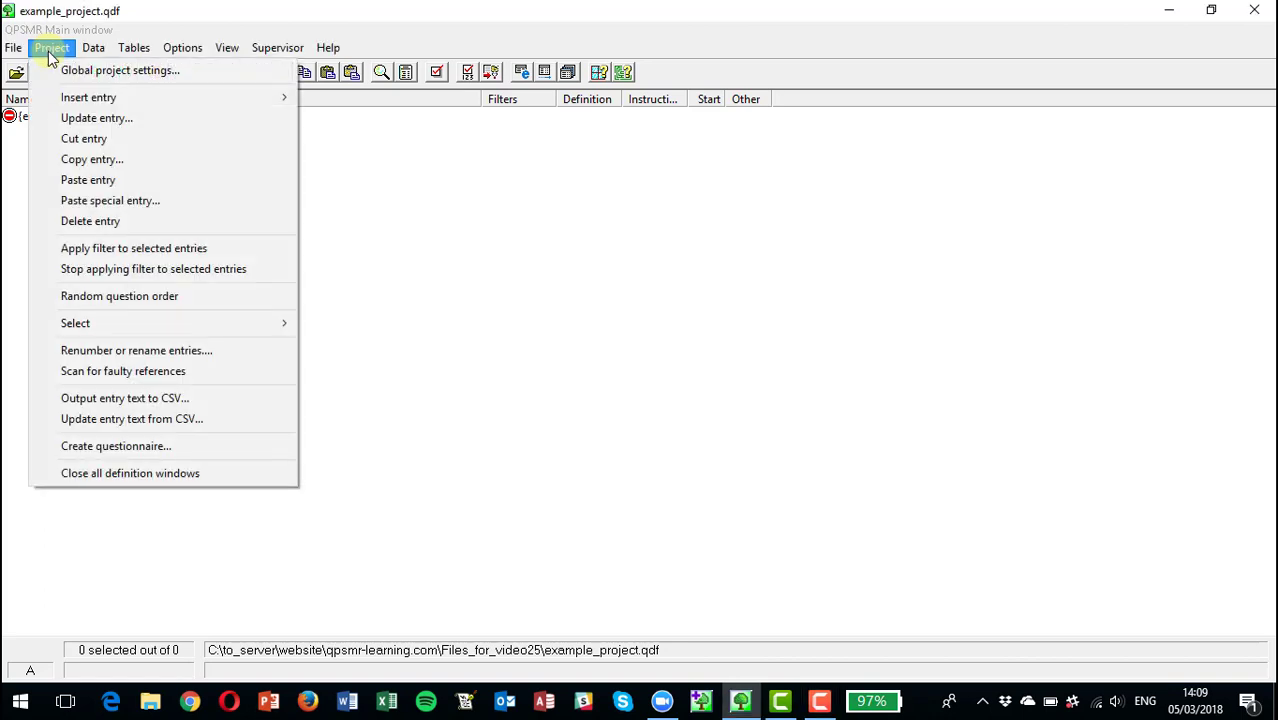
mouse_move(98, 105)
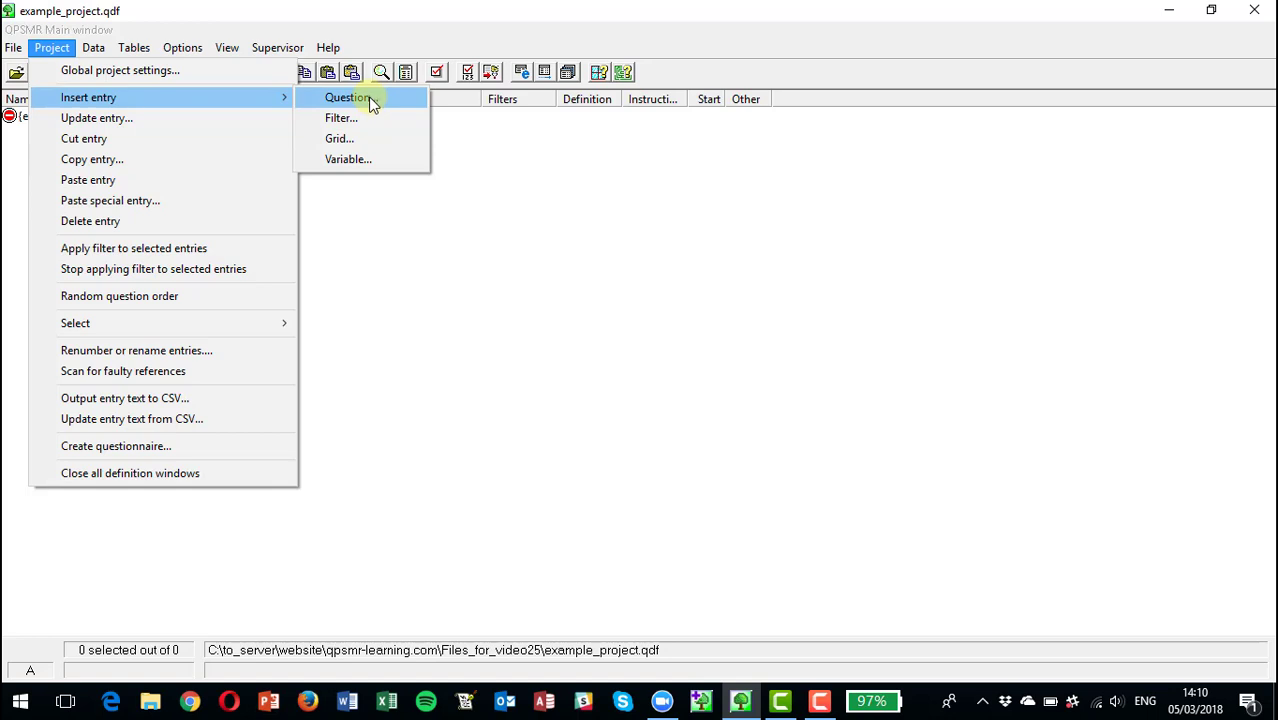
left_click(371, 104)
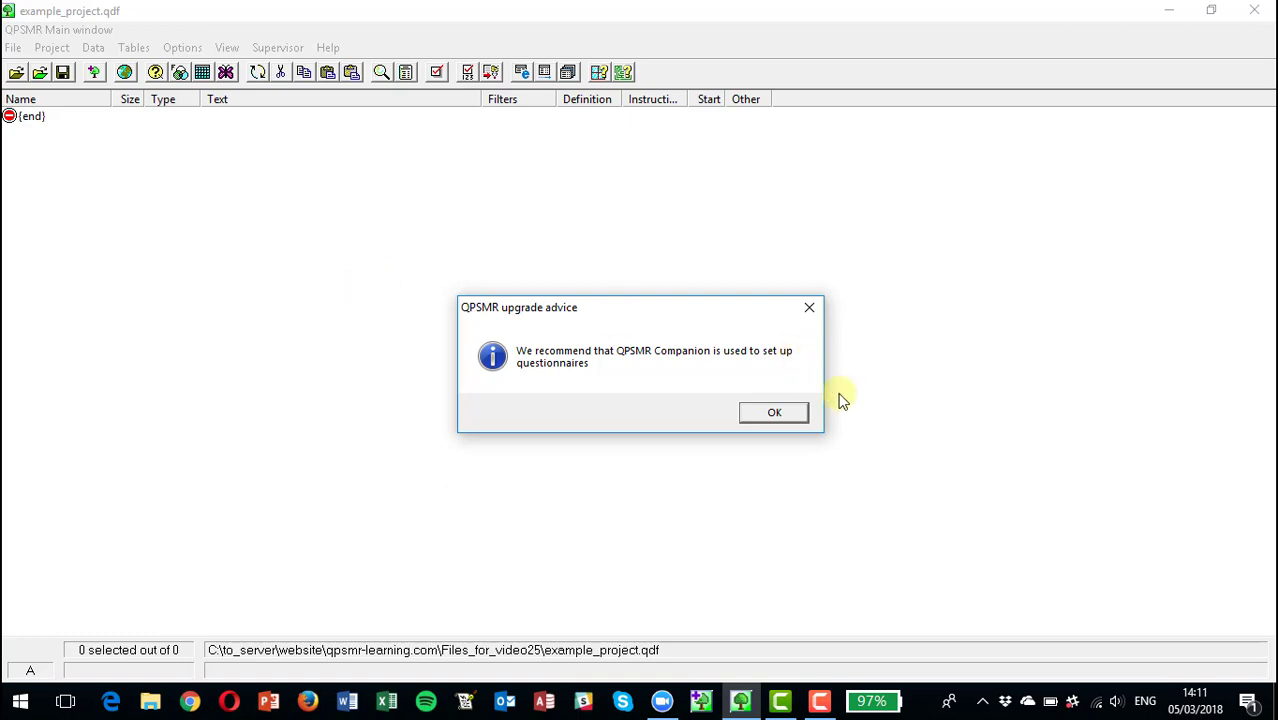
left_click(773, 413)
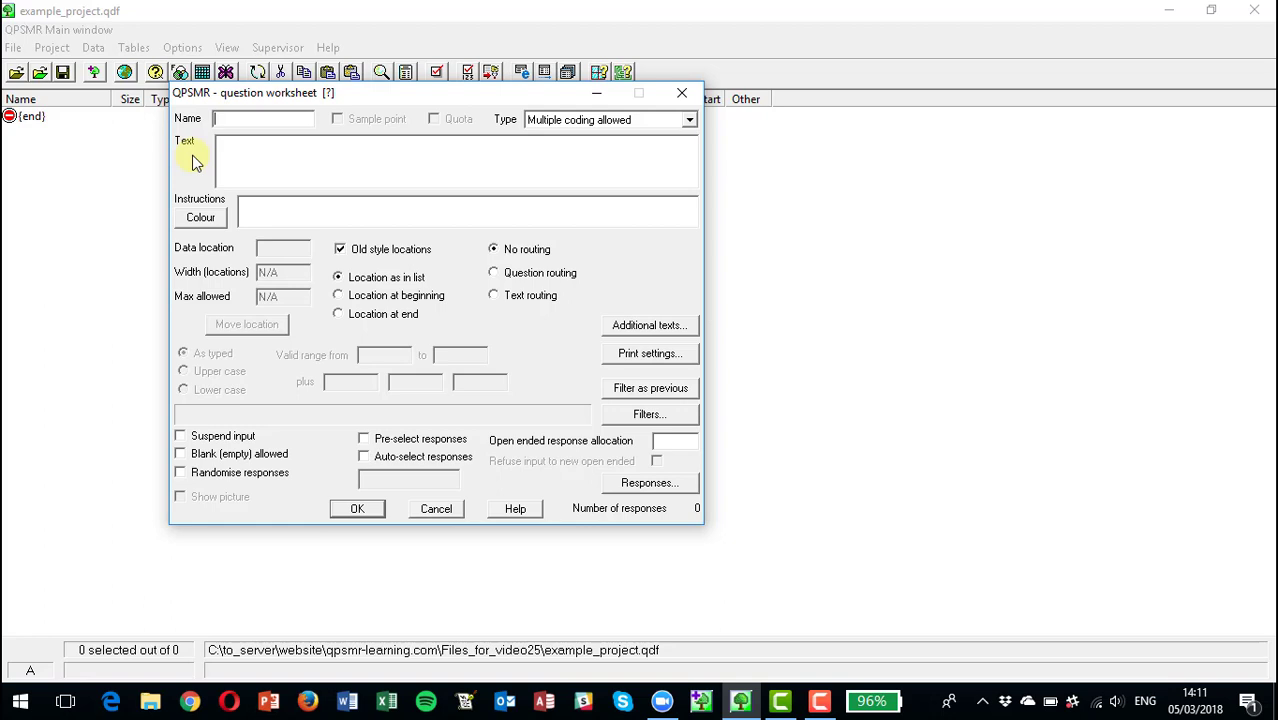
type("Q1")
left_click(690, 122)
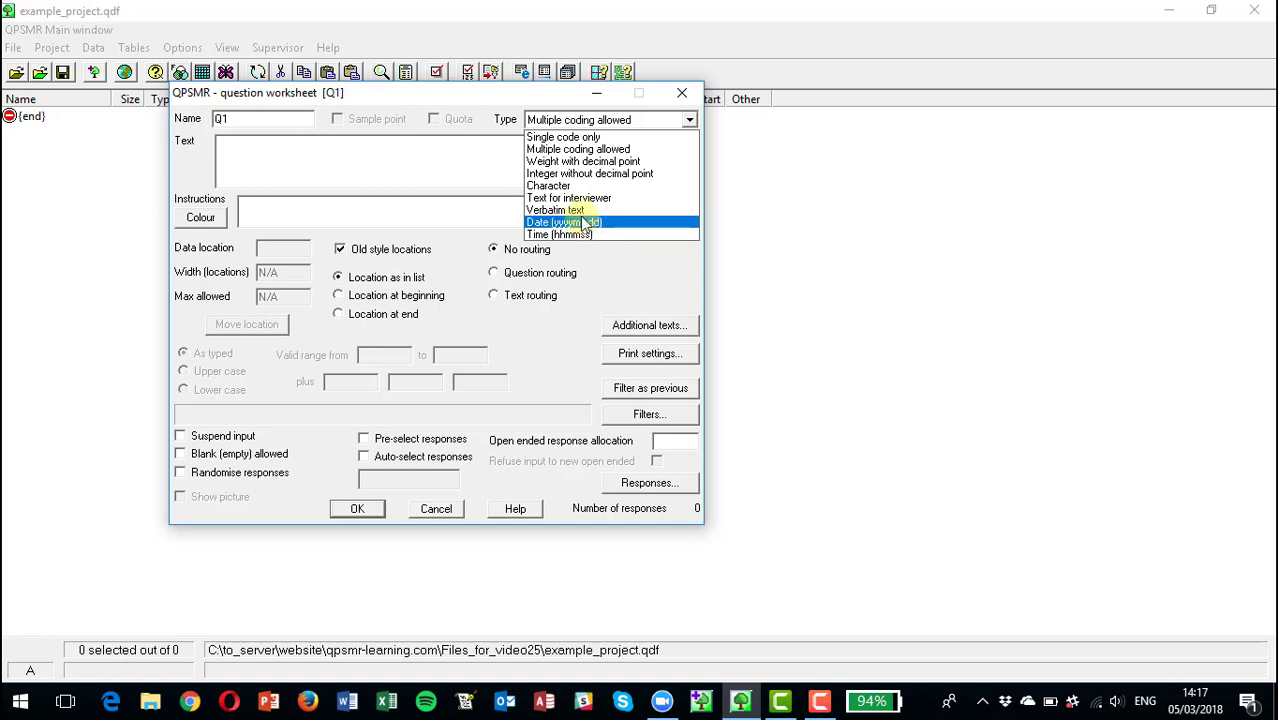
left_click(569, 140)
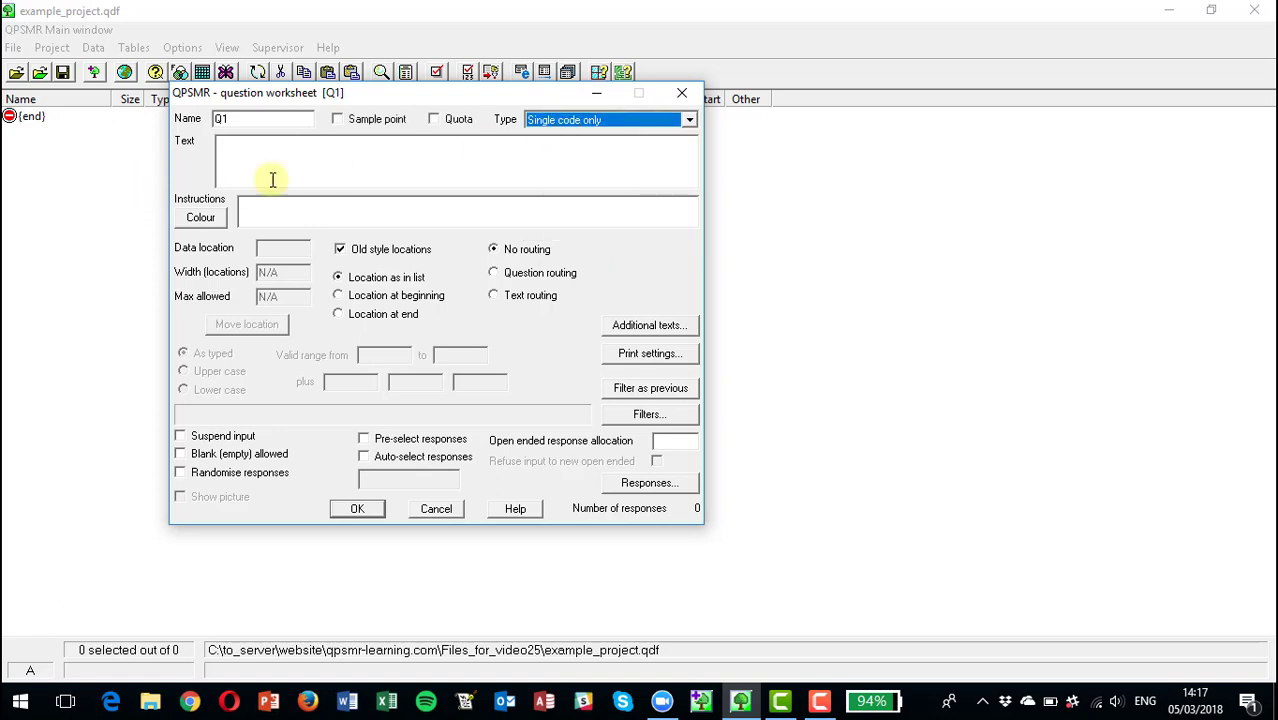
left_click(305, 160)
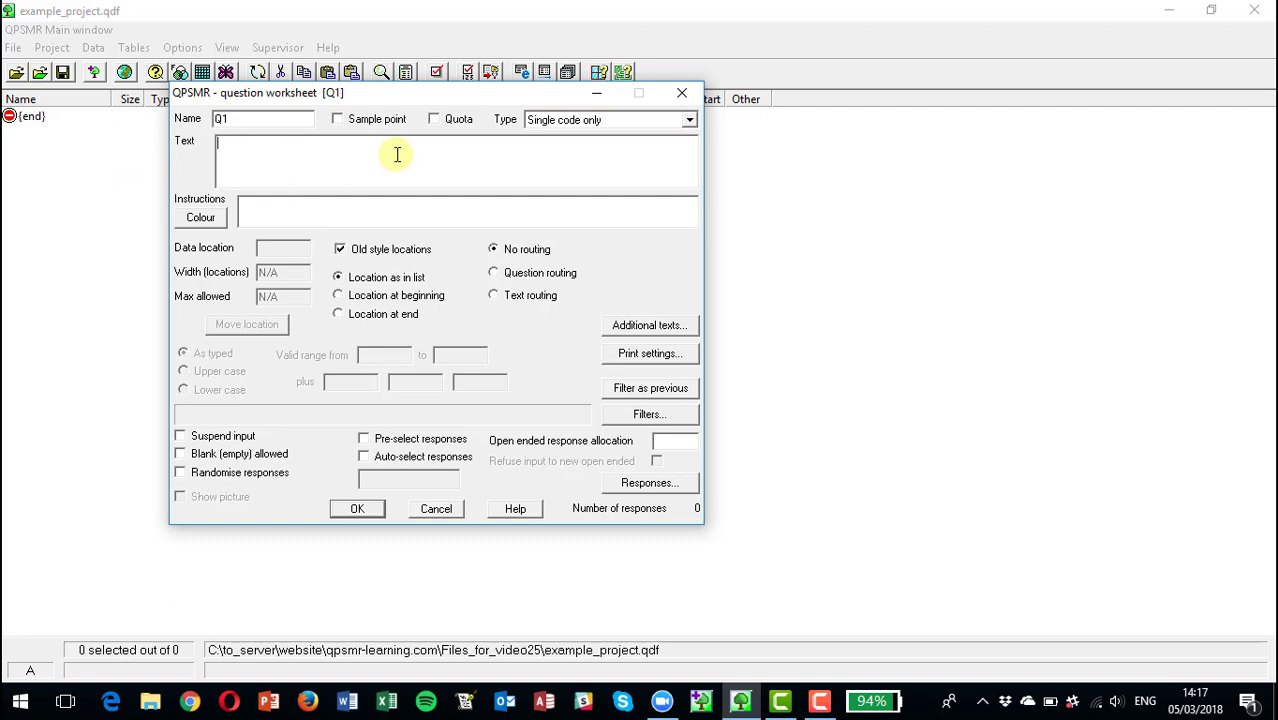
type("Do you own a motorbike?")
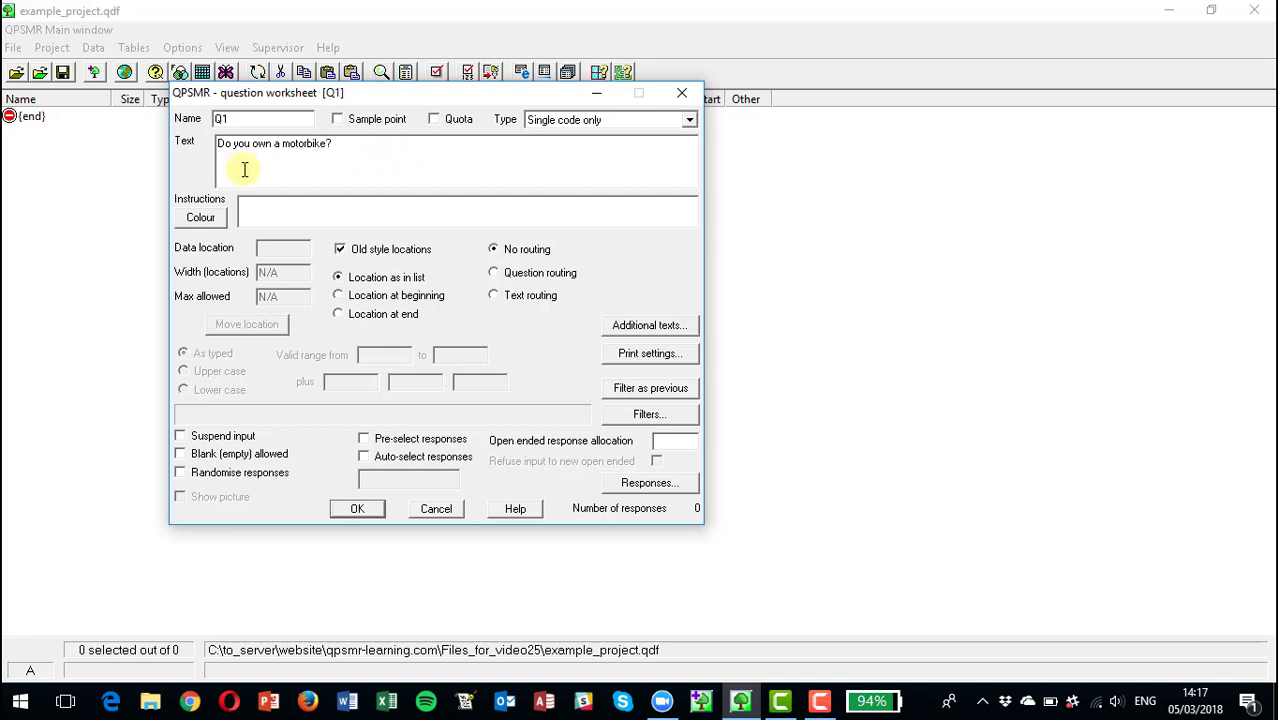
left_click(260, 214)
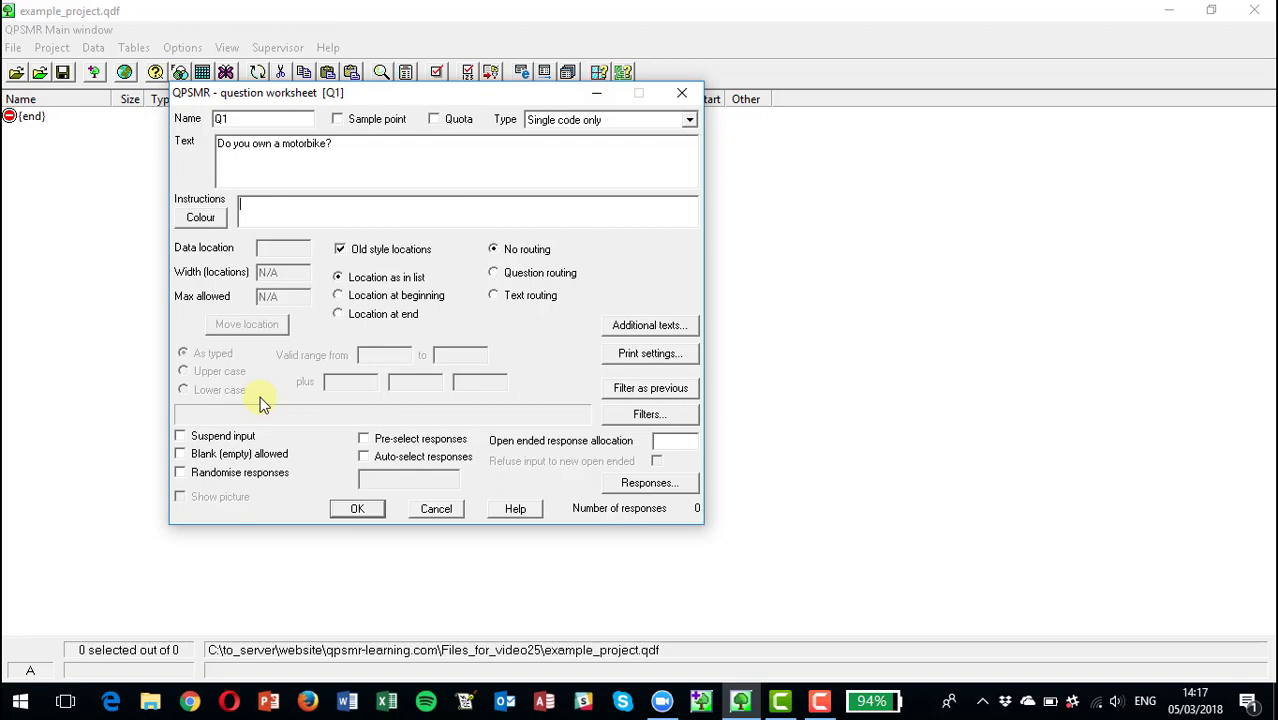
- Add the responses Yes and No to question Q1 and accept the question
left_click(633, 490)
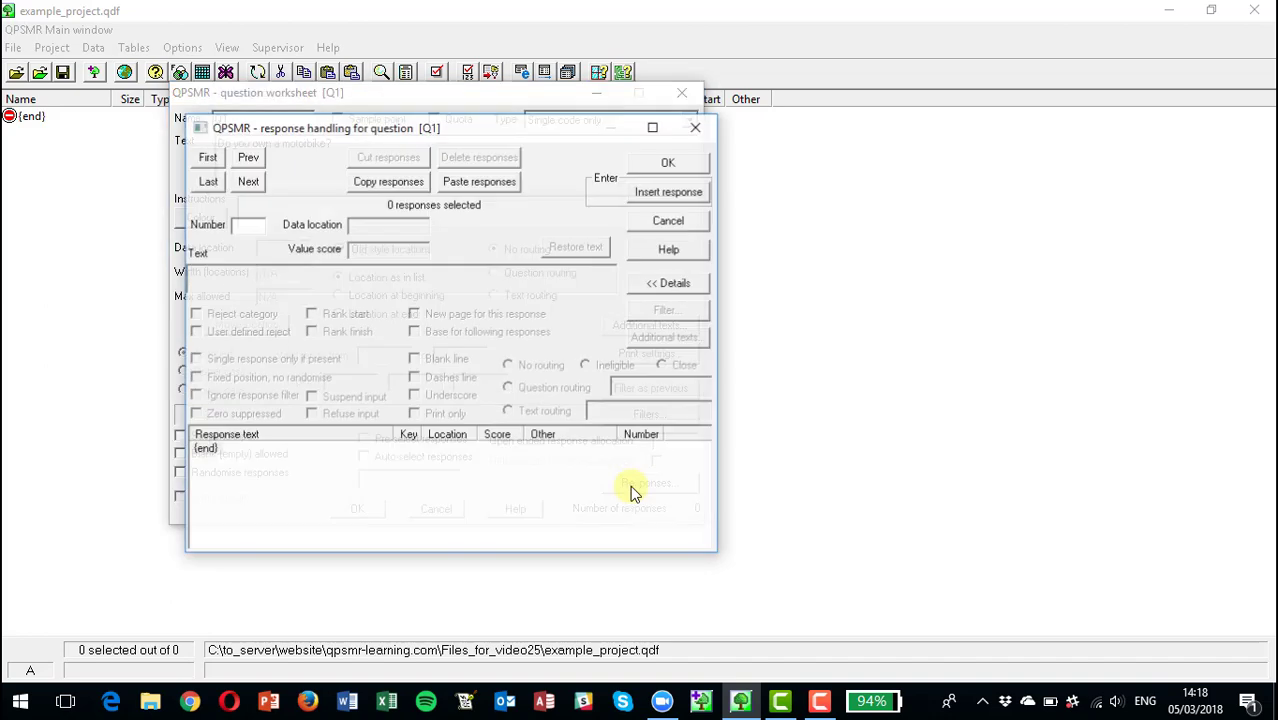
left_click(655, 193)
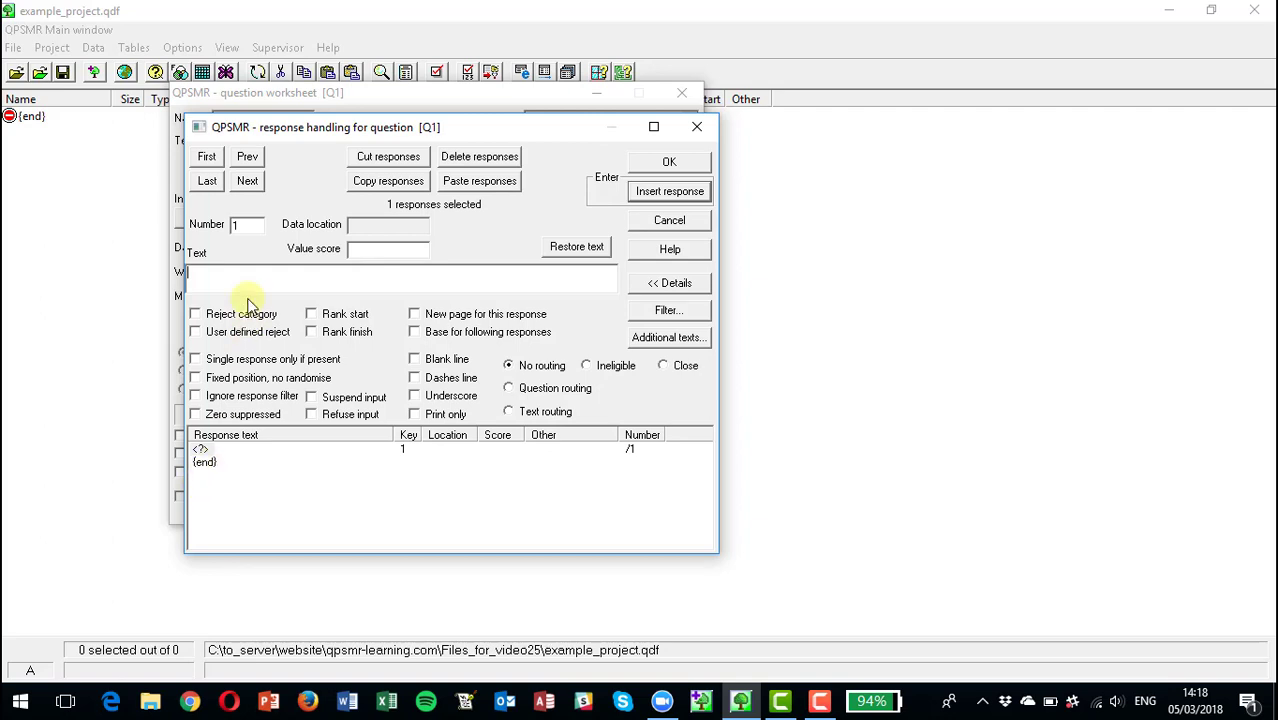
type("Yes")
key("Return")
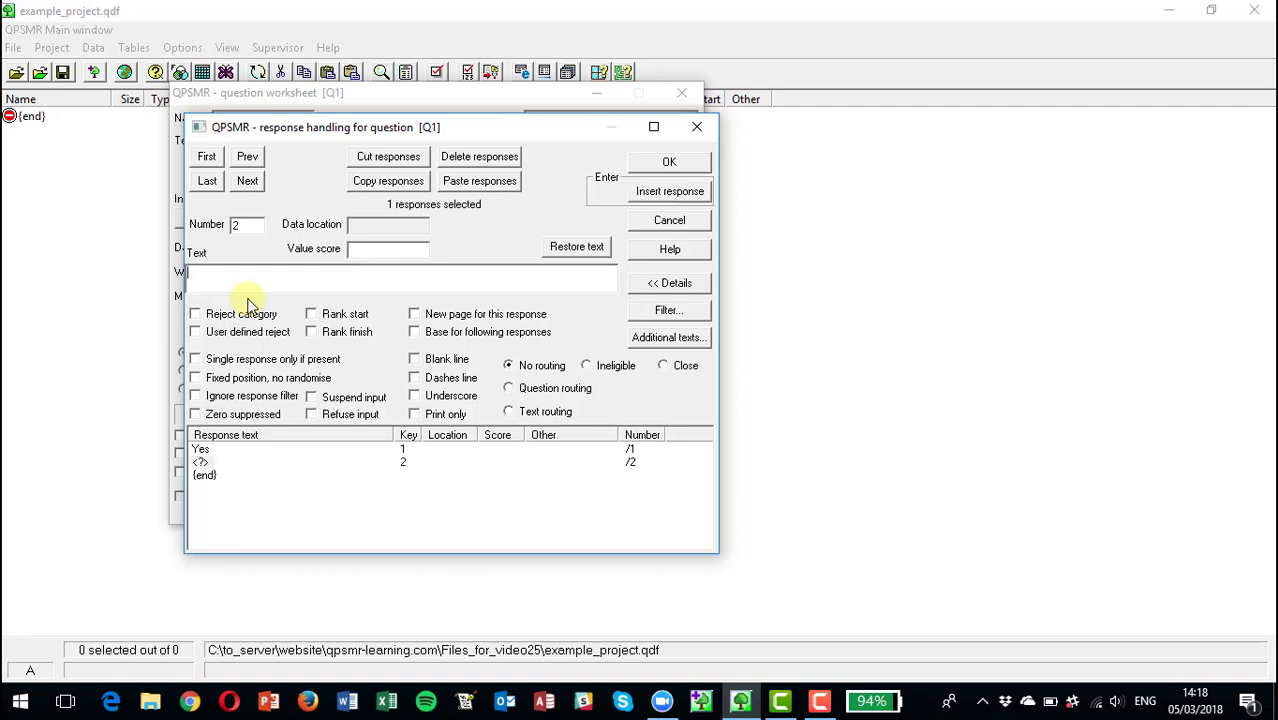
type("No")
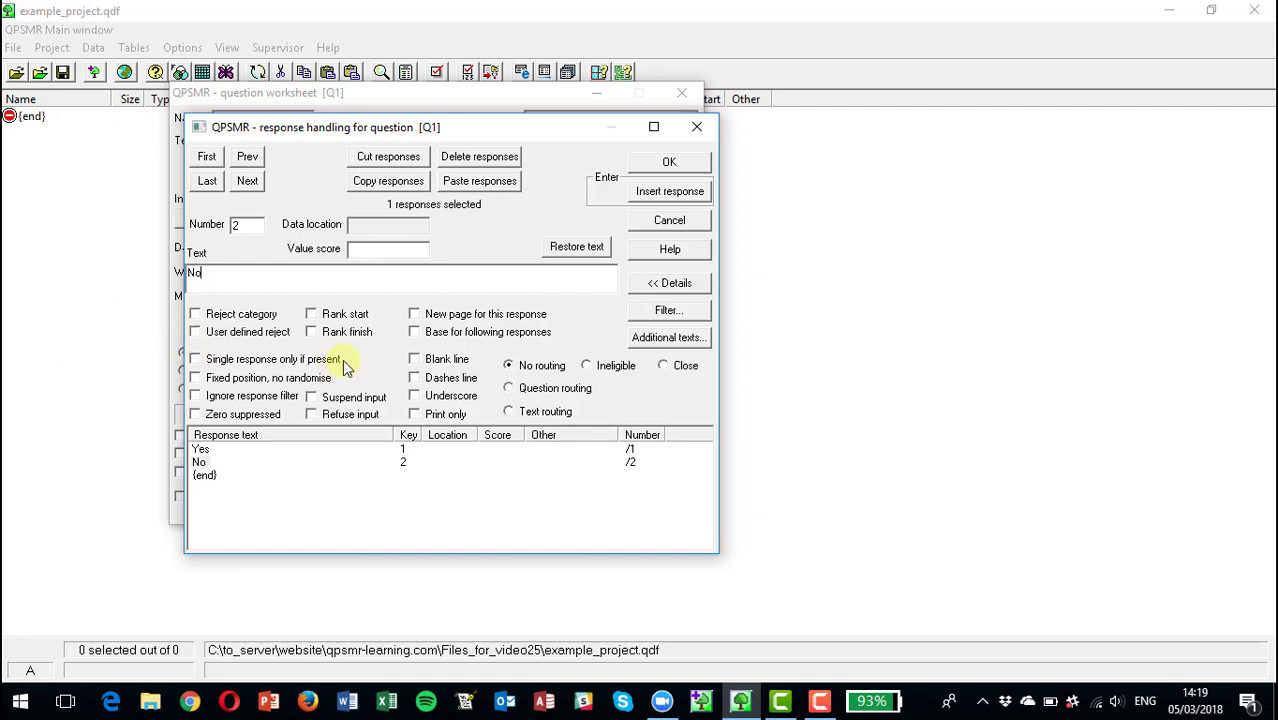
left_click(669, 162)
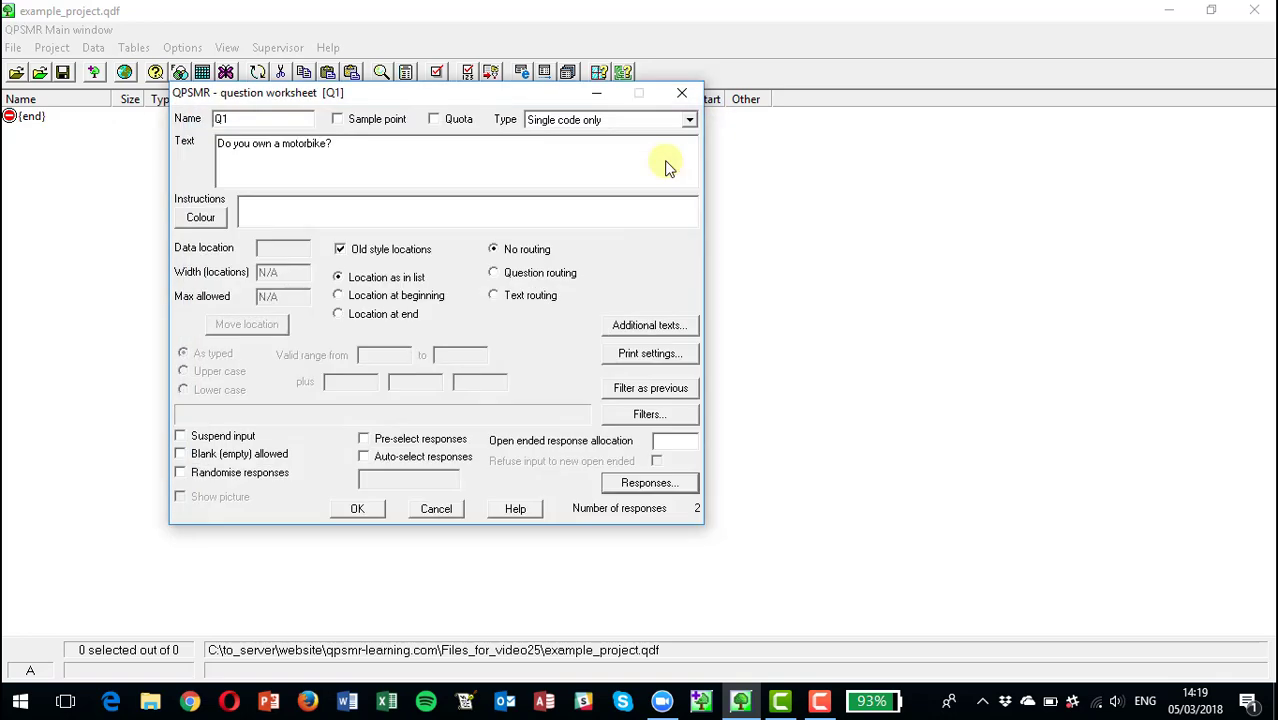
left_click(358, 509)
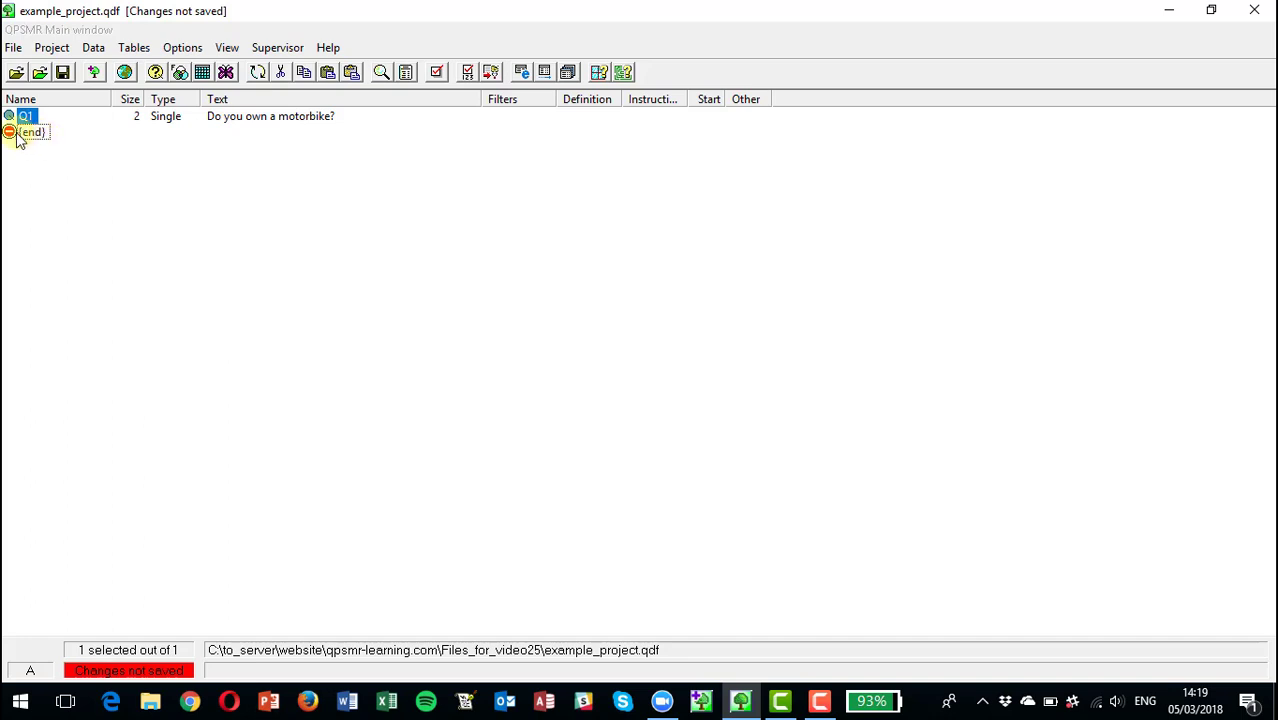
- Insert a filter entry named FQ1 and open a new test for it
left_click(53, 52)
mouse_move(91, 102)
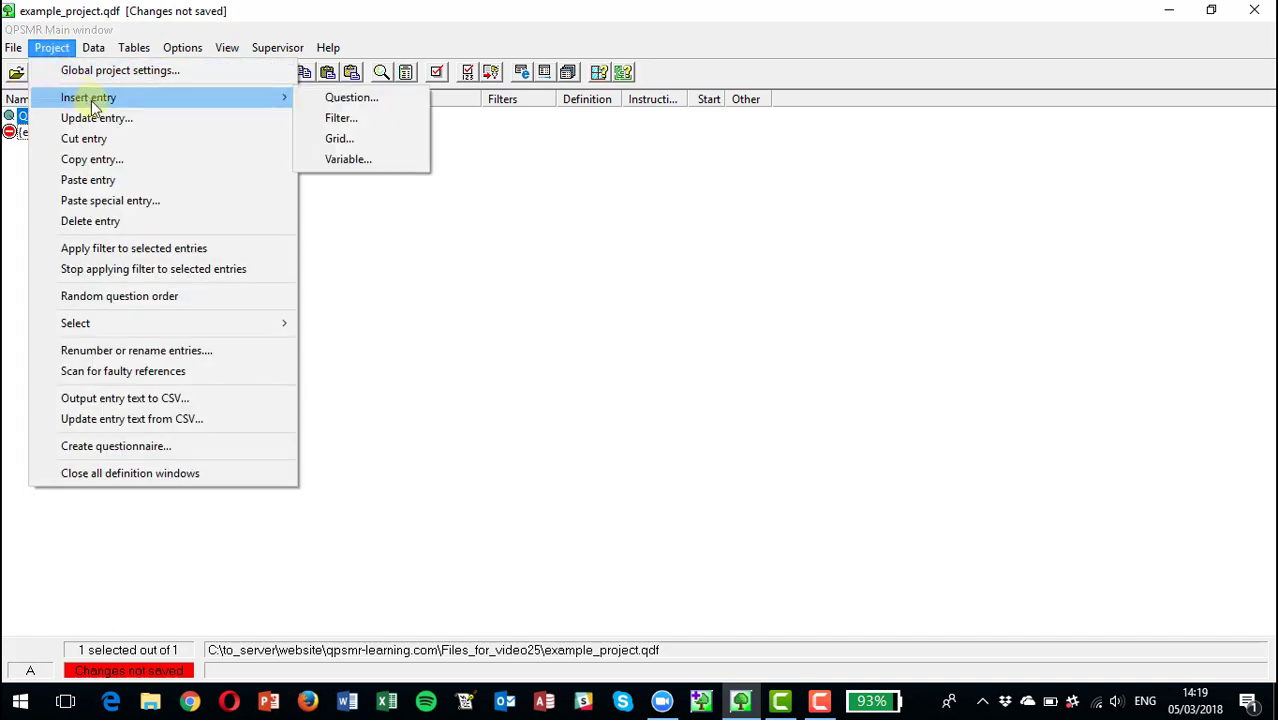
left_click(357, 120)
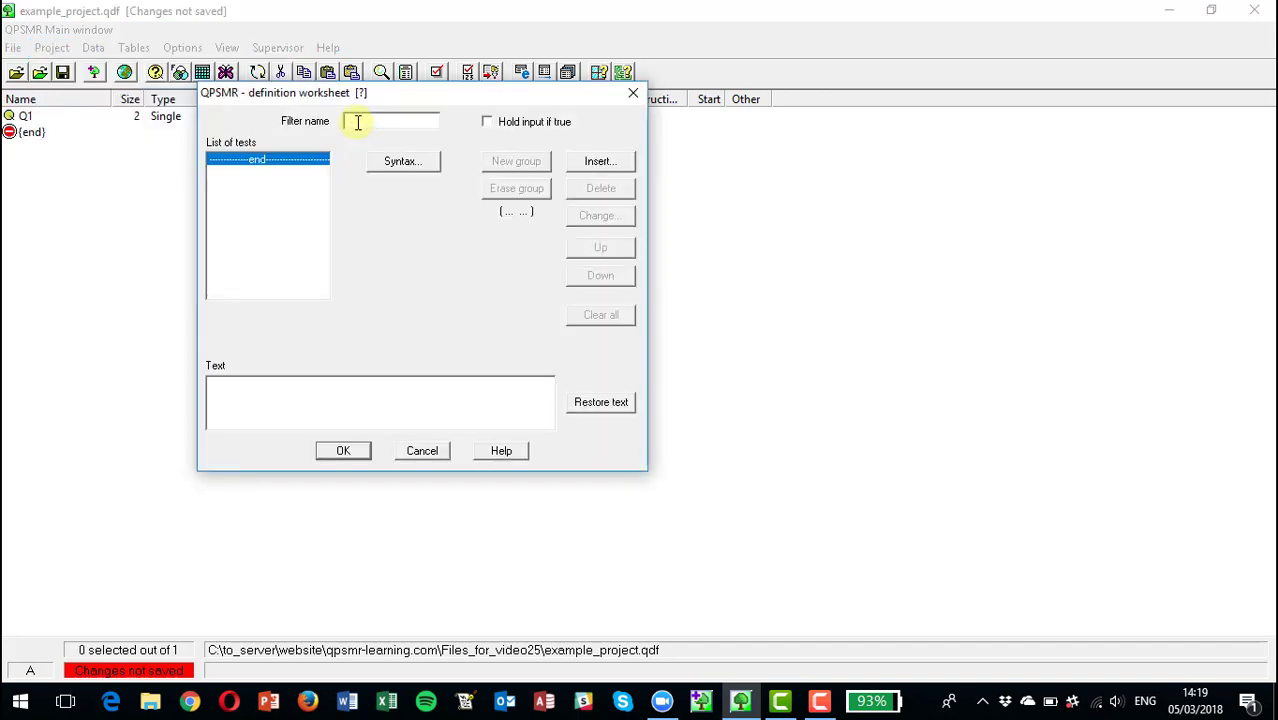
type("FQ1")
left_click(598, 163)
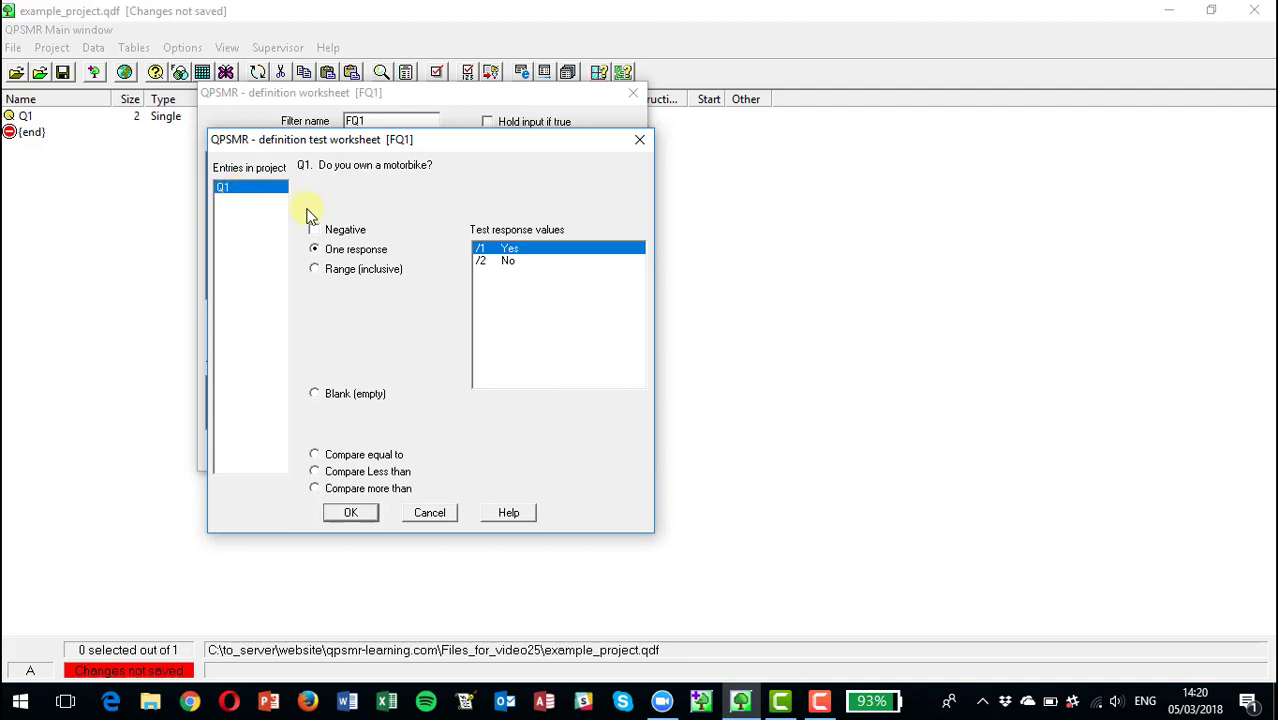
- Try the inclusive range from Yes to No and the Negative option on the Q1 test, and return to the single response Yes
left_click(508, 262)
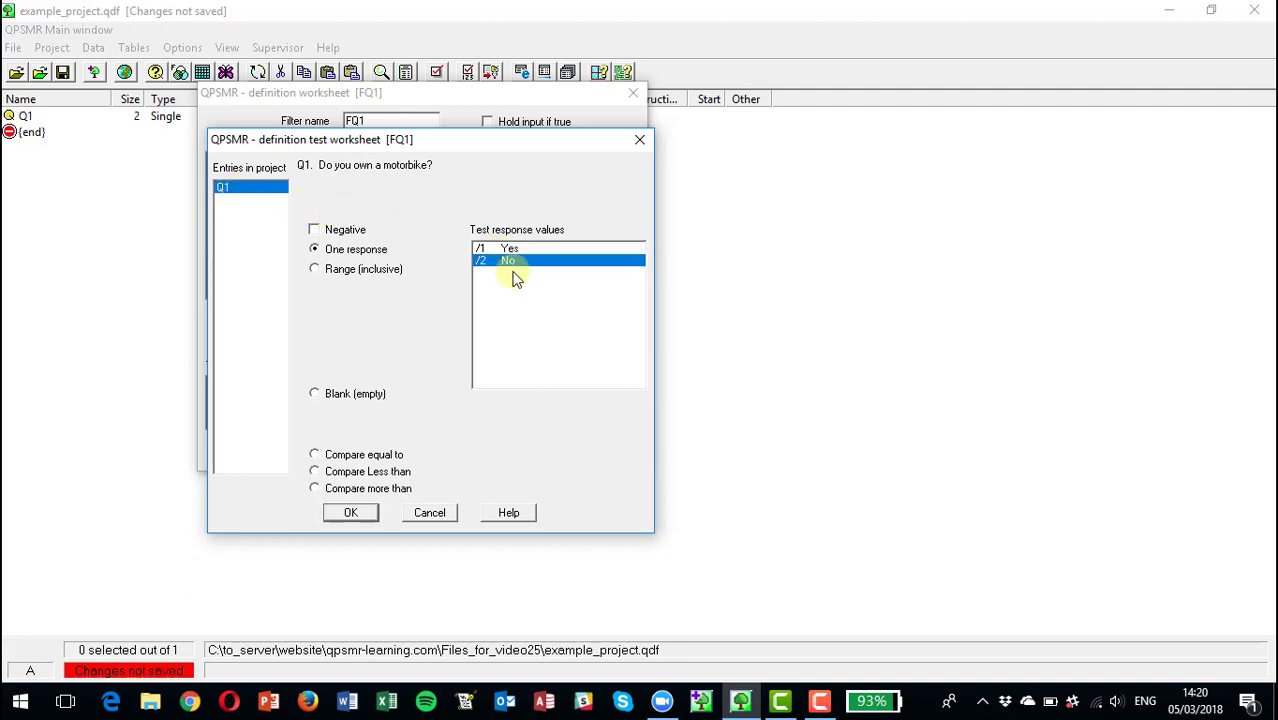
left_click(510, 248)
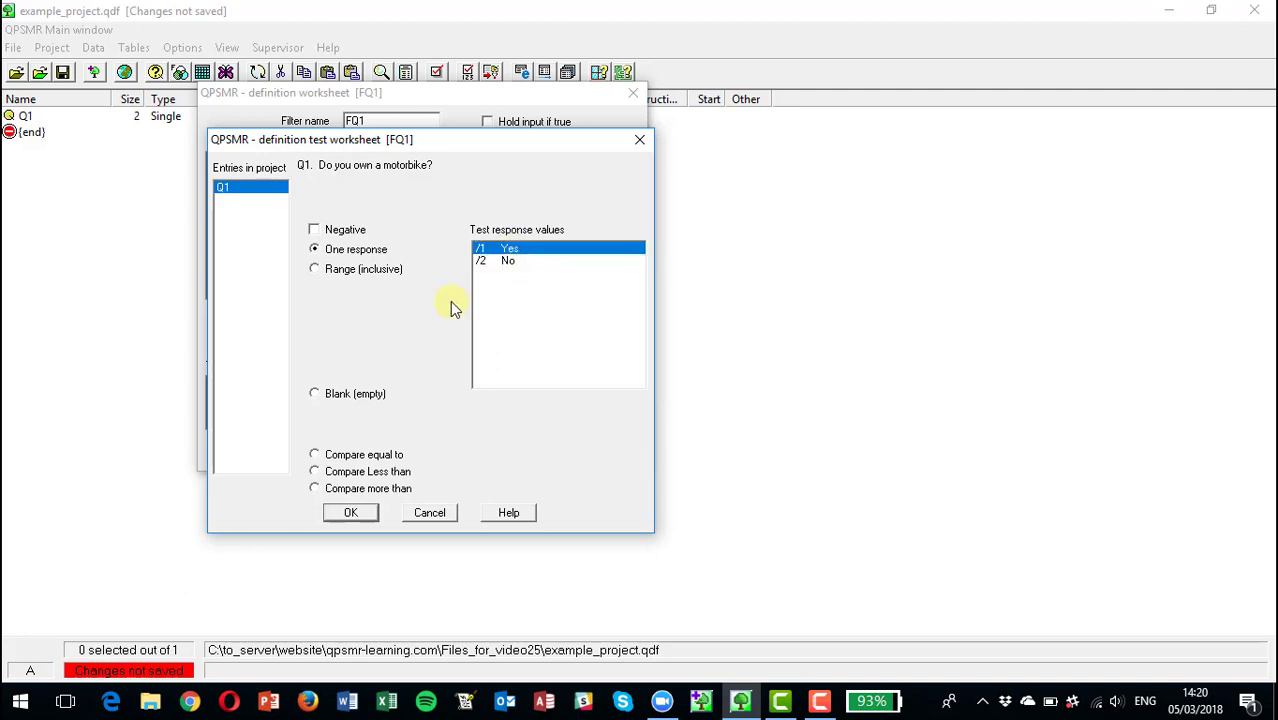
left_click(315, 272)
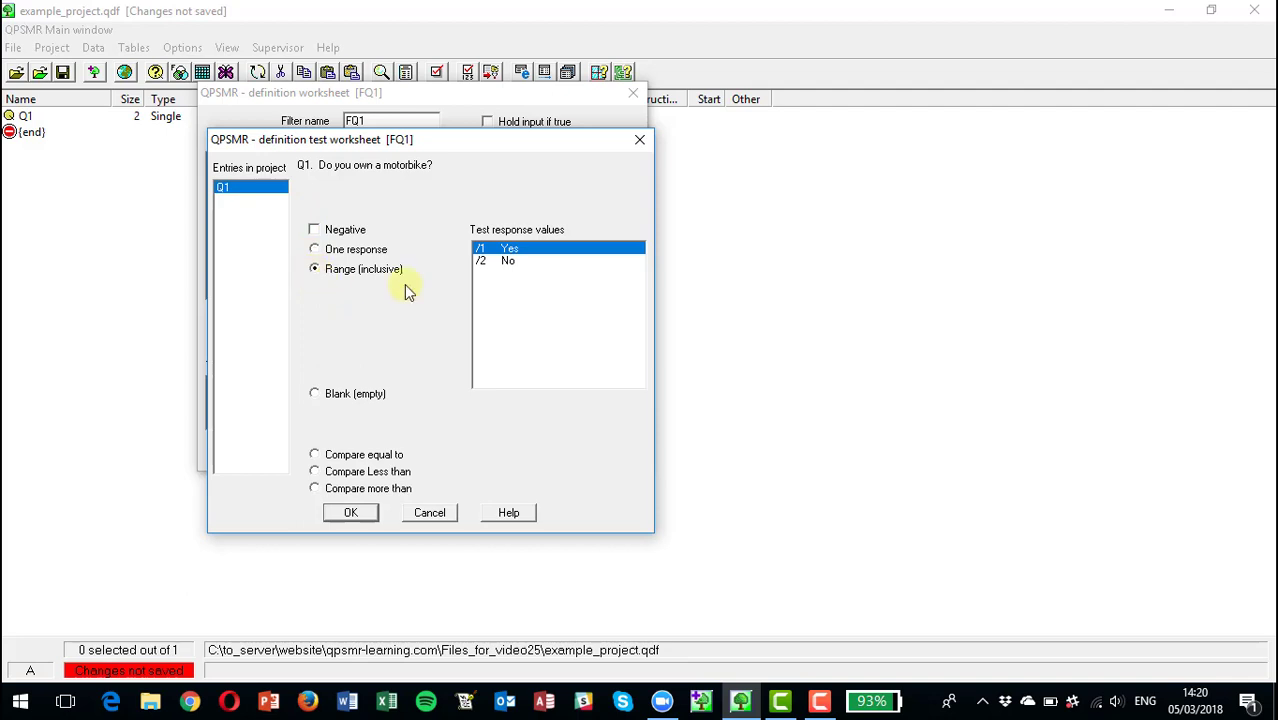
left_click(503, 262, "shift")
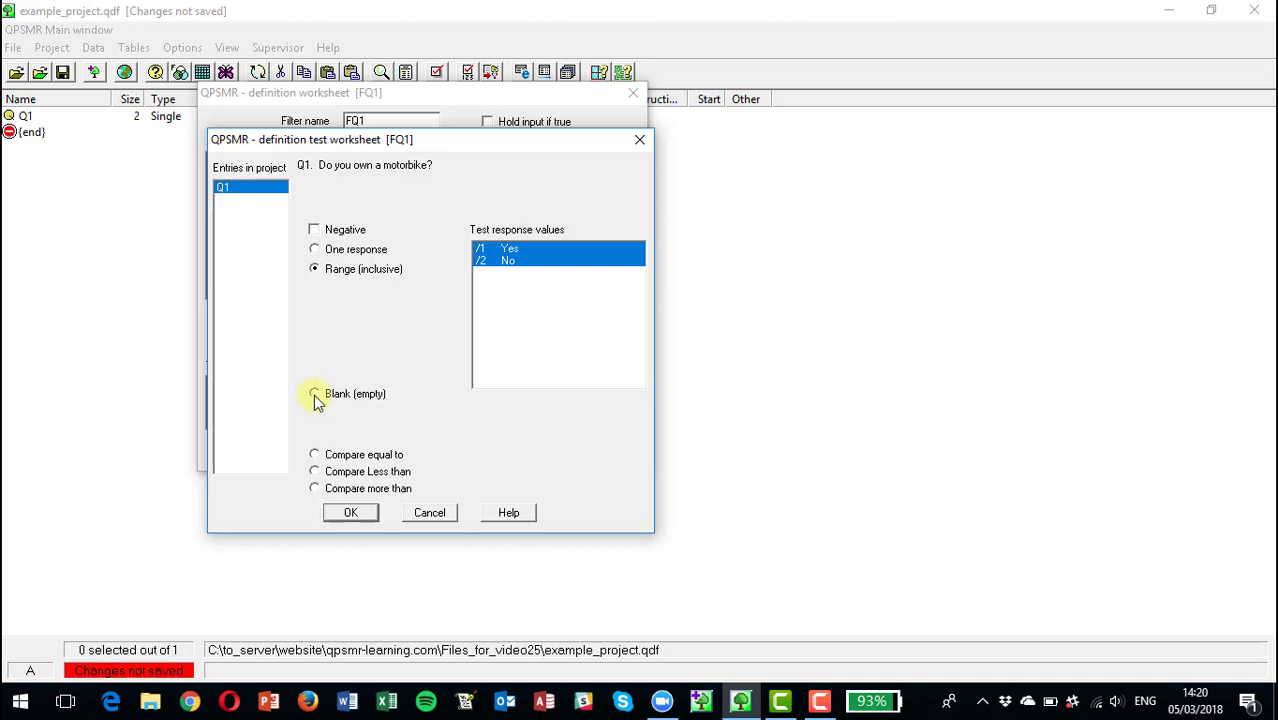
left_click(315, 231)
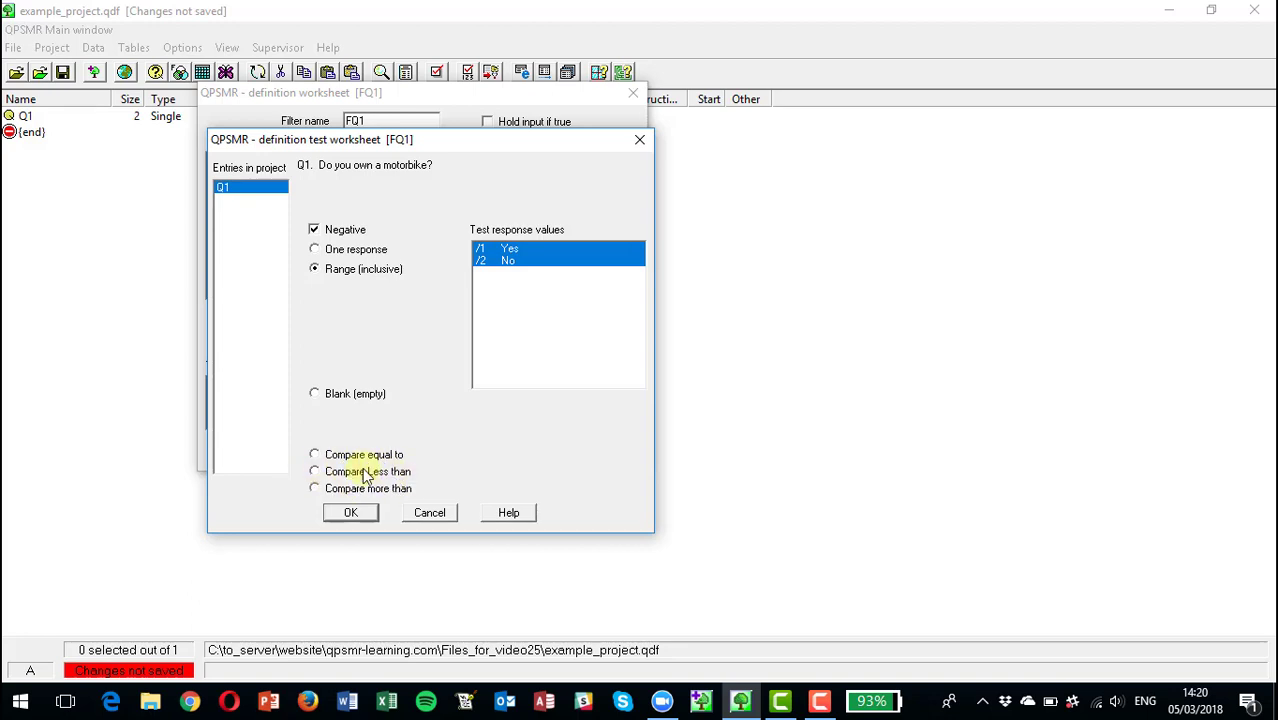
left_click(316, 250)
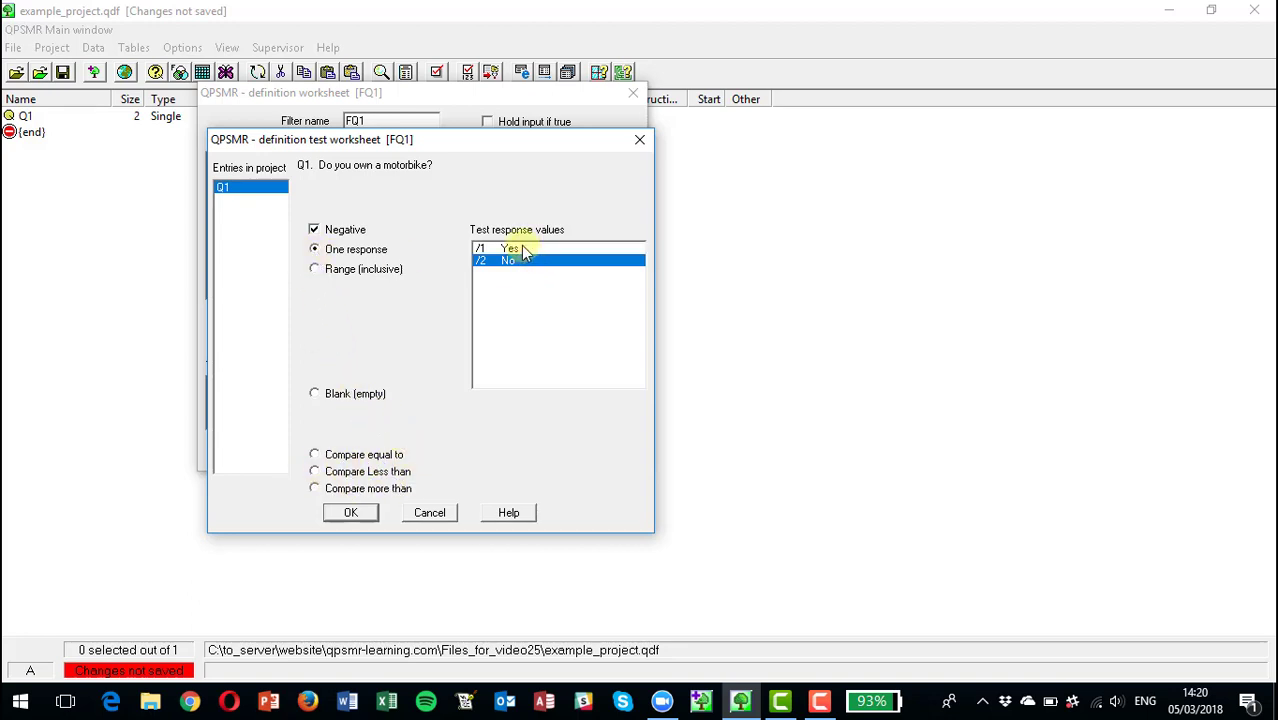
left_click(522, 248)
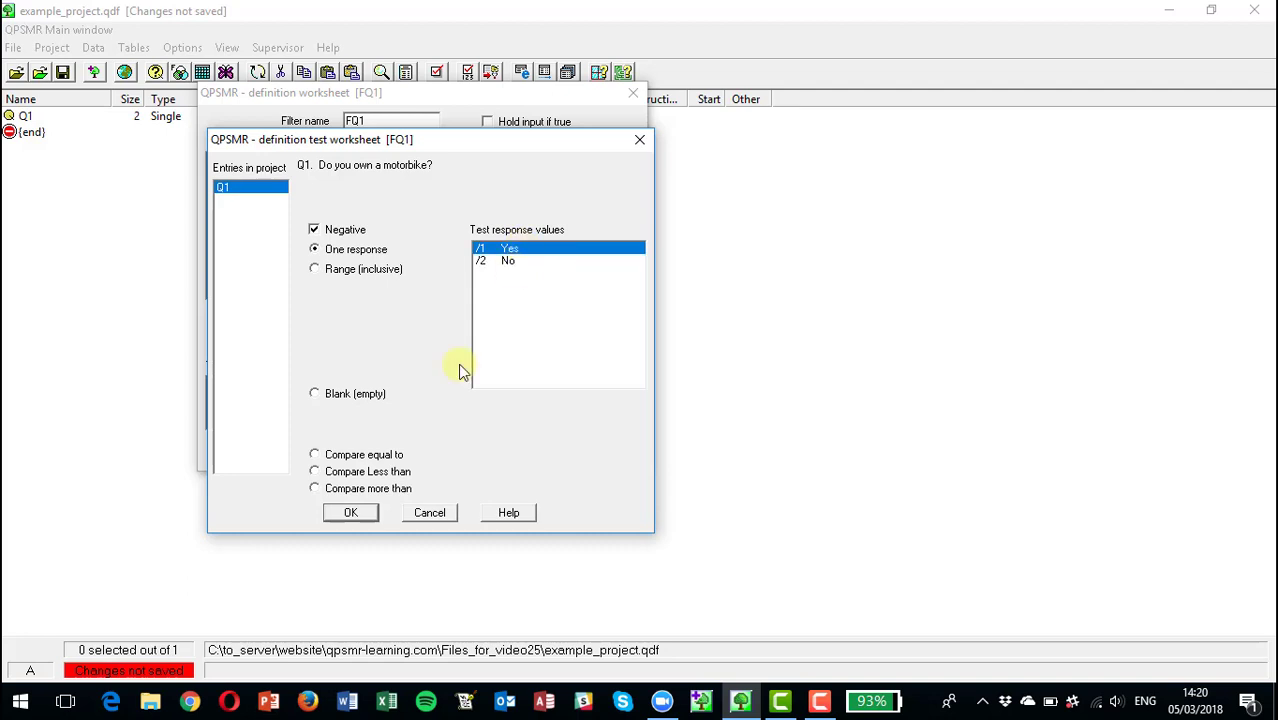
left_click(315, 231)
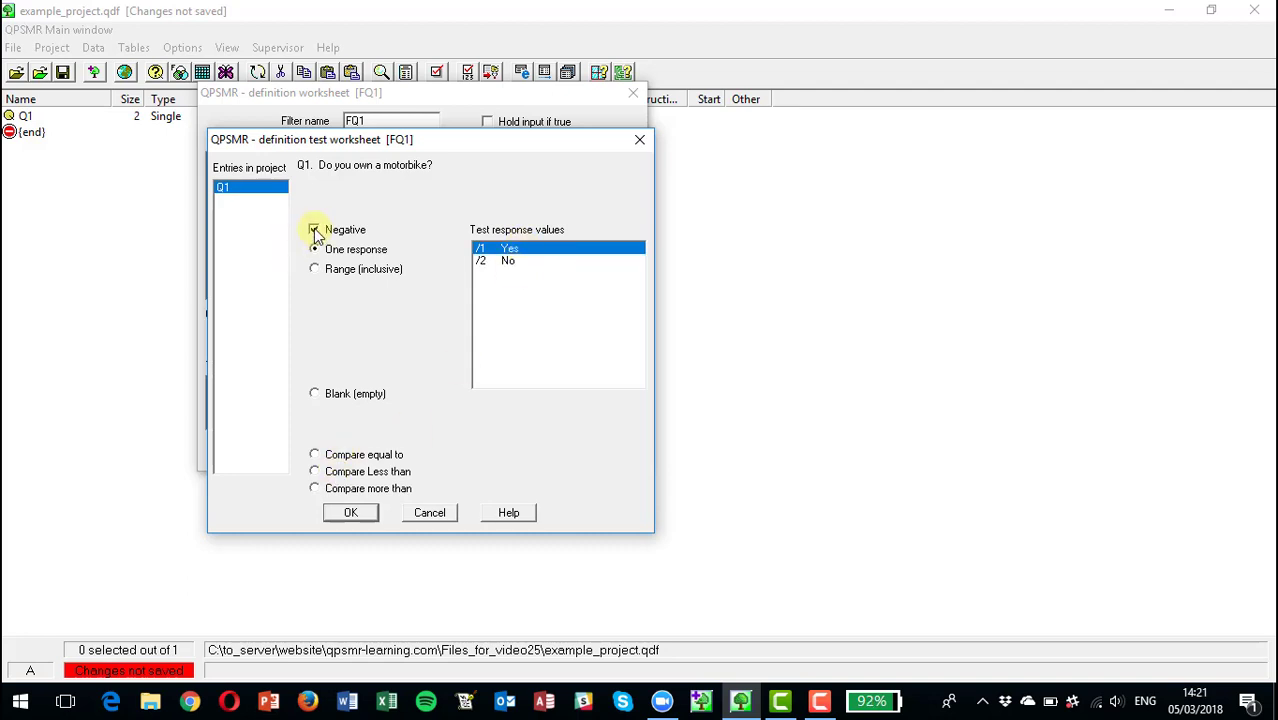
- Accept the test for response Yes to Q1 and set the filter text to "All who own a motorbike"
left_click(349, 515)
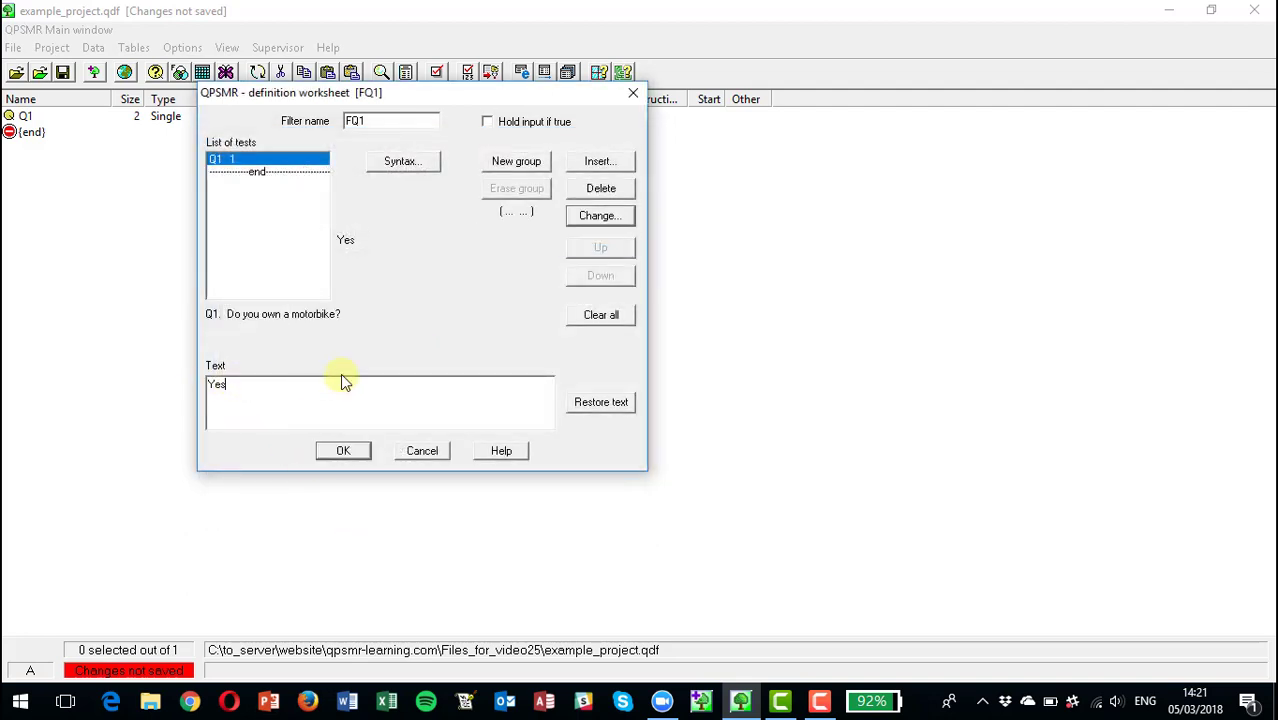
key("BackSpace")
key("BackSpace")
key("BackSpace")
type("All who own a motorbike")
left_click(340, 453)
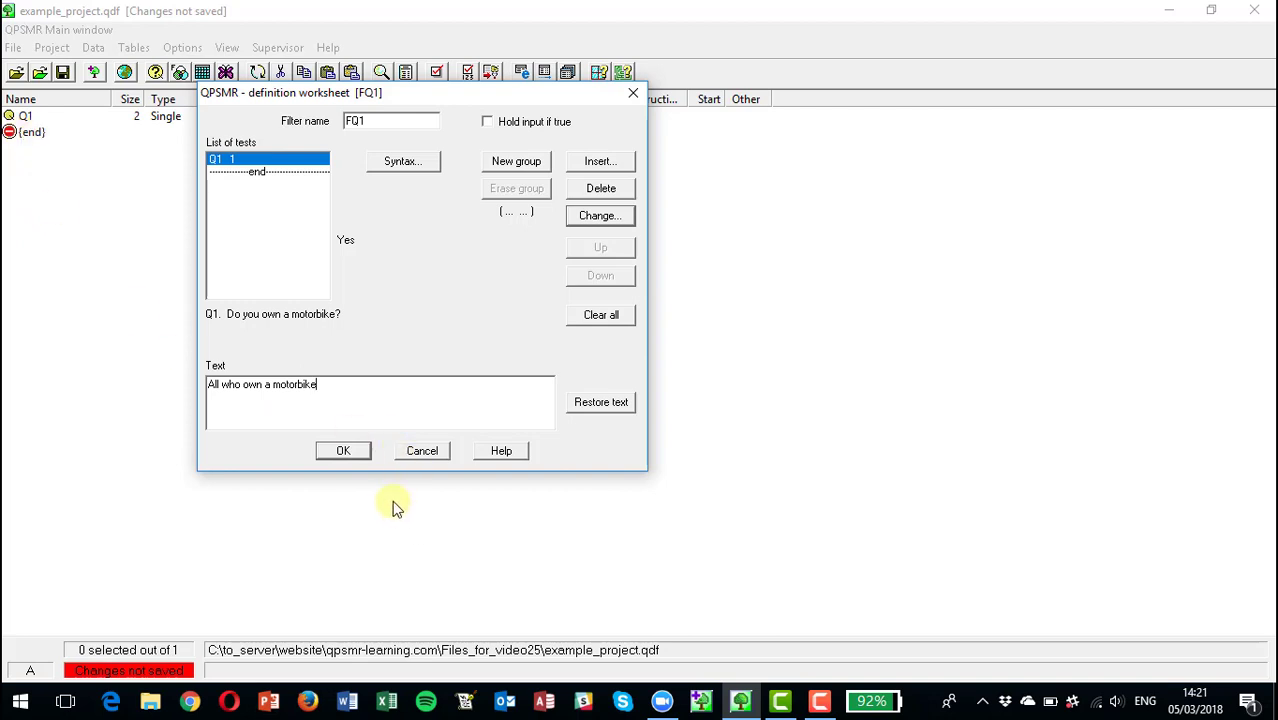
- Try the syntax definition "q1/1 or q1/2" for filter FQ1 and cut it back to q1/1
left_click(401, 162)
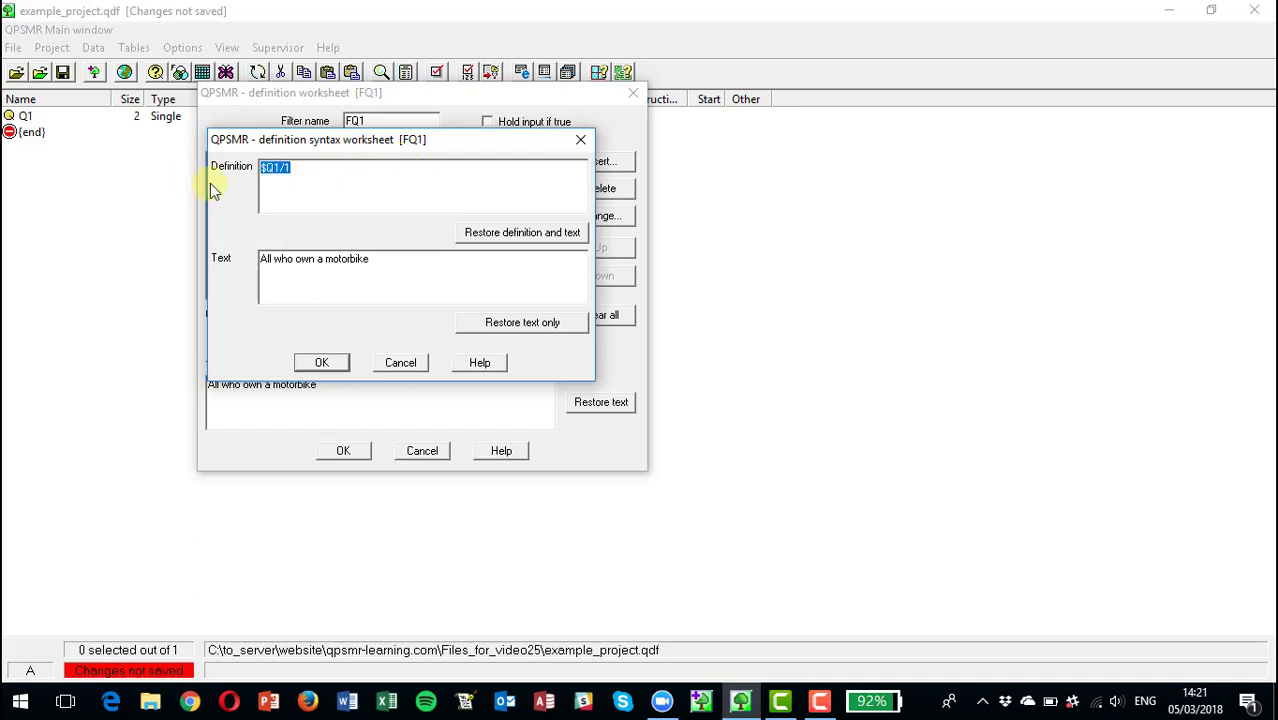
key("Delete")
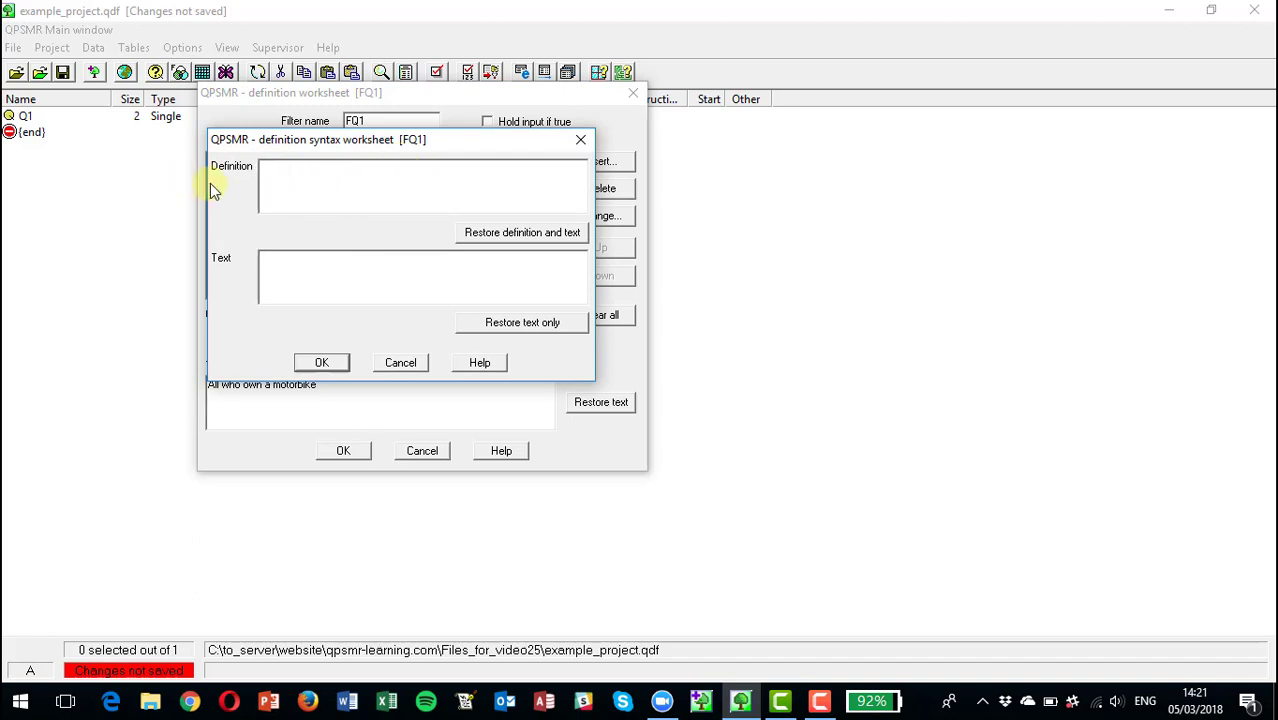
type("q1/1")
type("or q1/2")
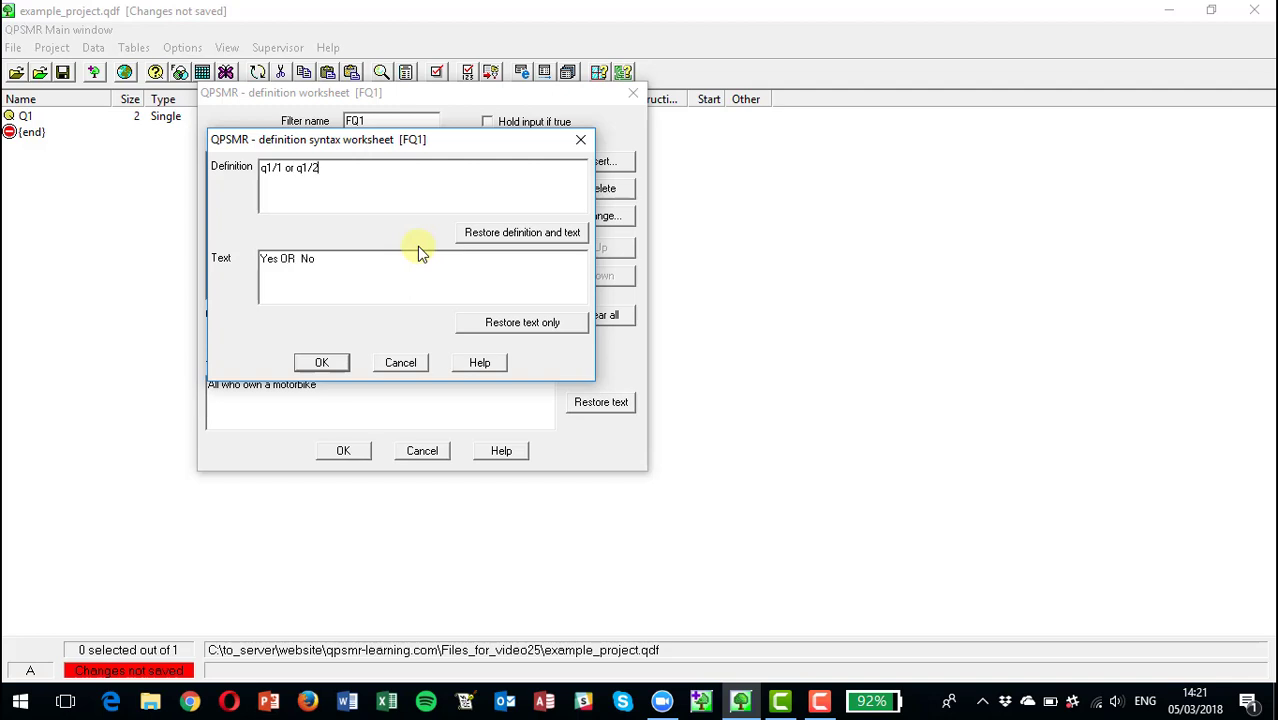
key("BackSpace")
key("BackSpace")
key("BackSpace")
key("BackSpace")
key("BackSpace")
key("BackSpace")
key("BackSpace")
key("BackSpace")
- Replace the filter text in the syntax definition with "All who own a motorbike" and accept filter FQ1
left_click_drag(300, 266, 258, 272)
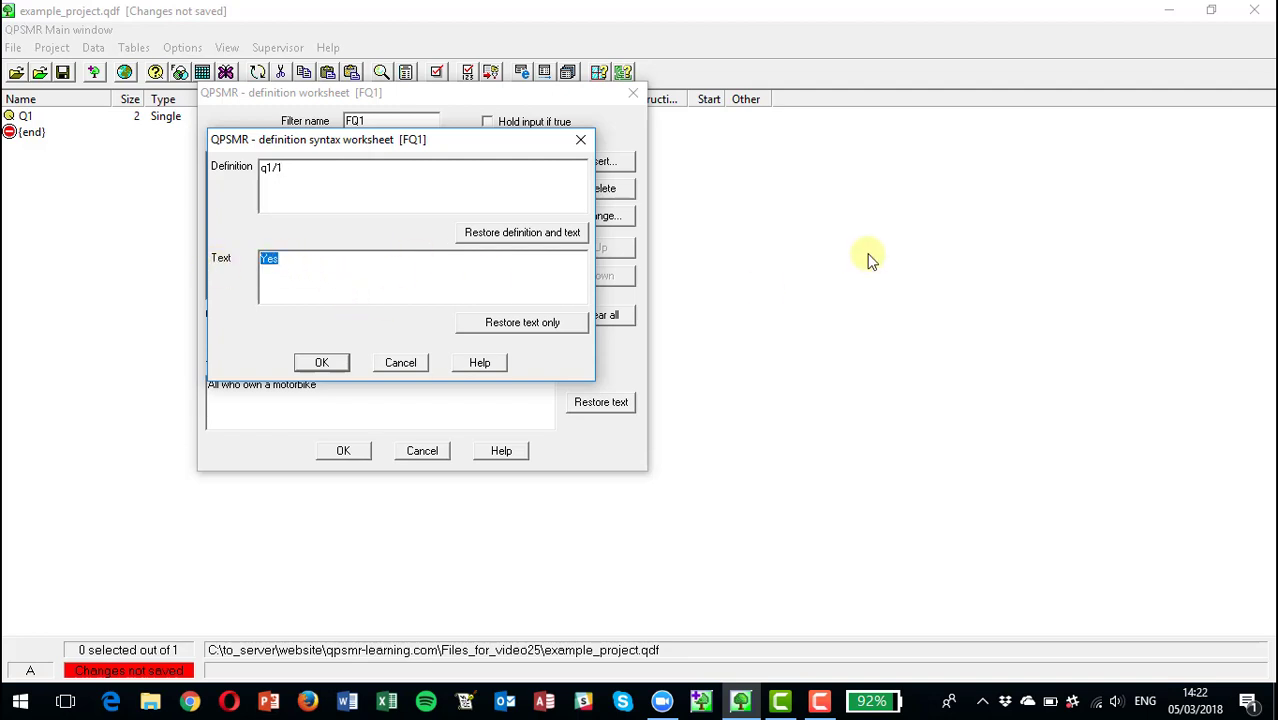
type("All who own a motorbike")
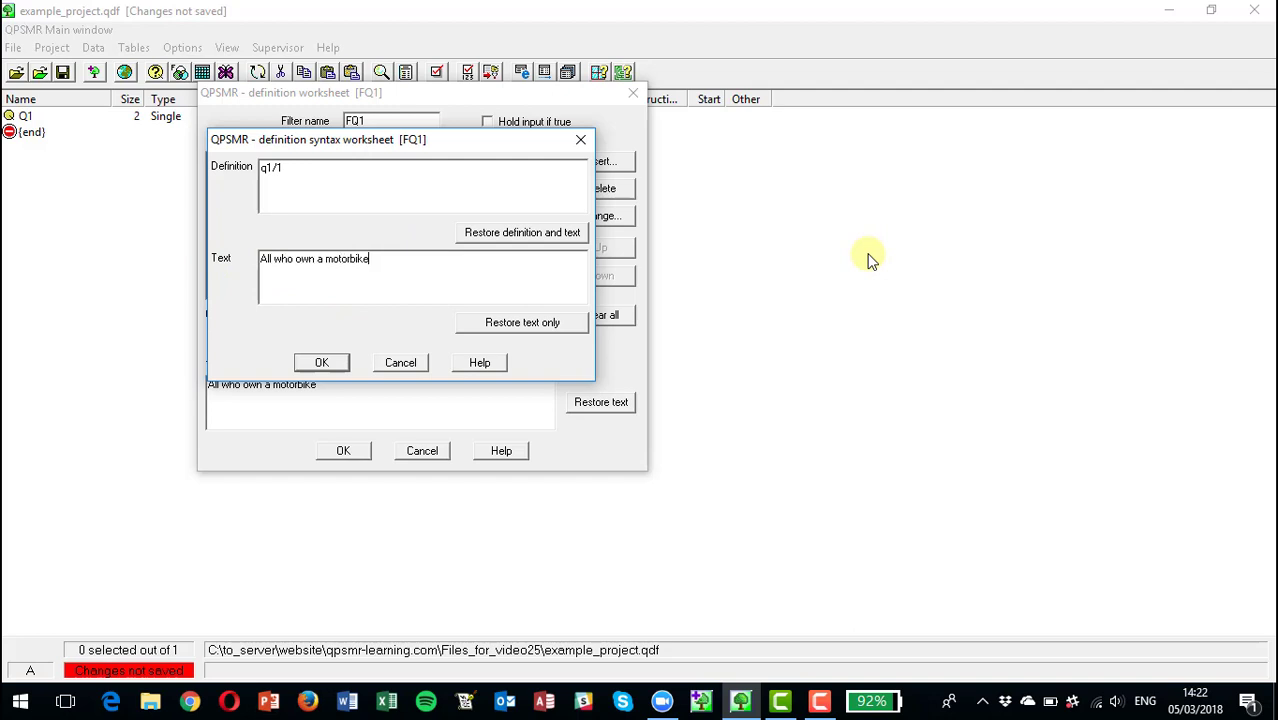
left_click(308, 365)
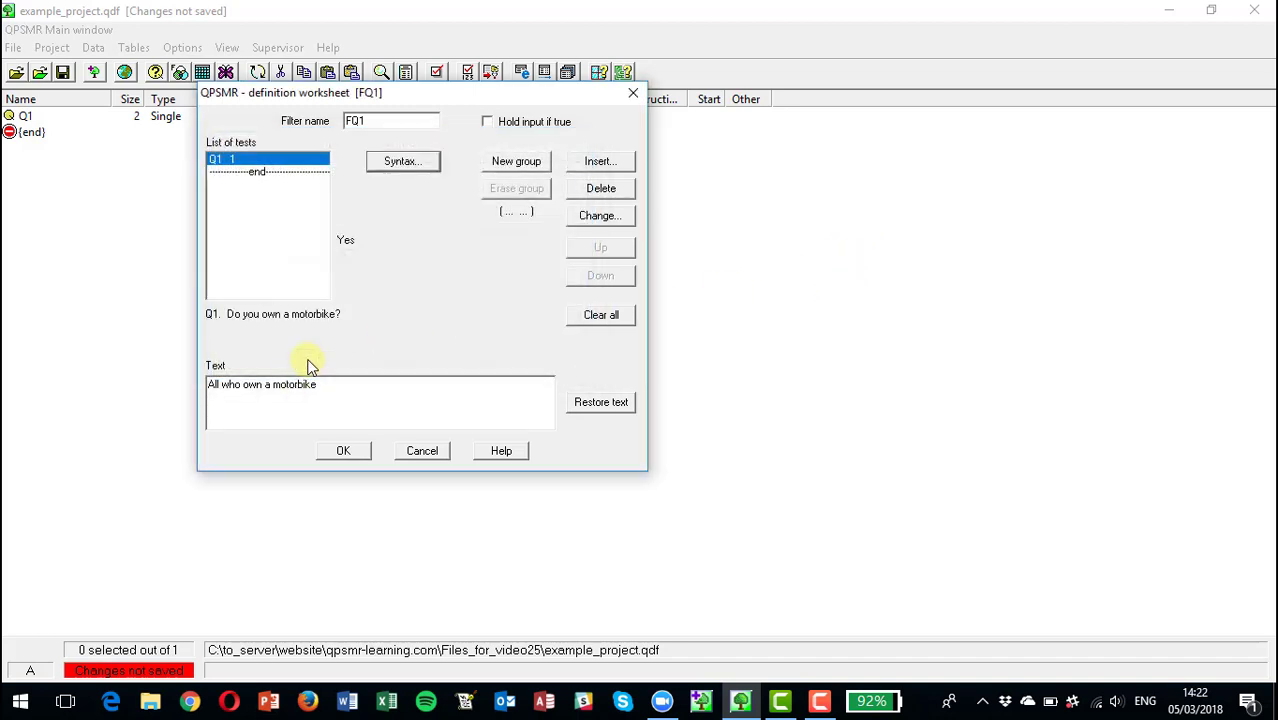
left_click(339, 450)
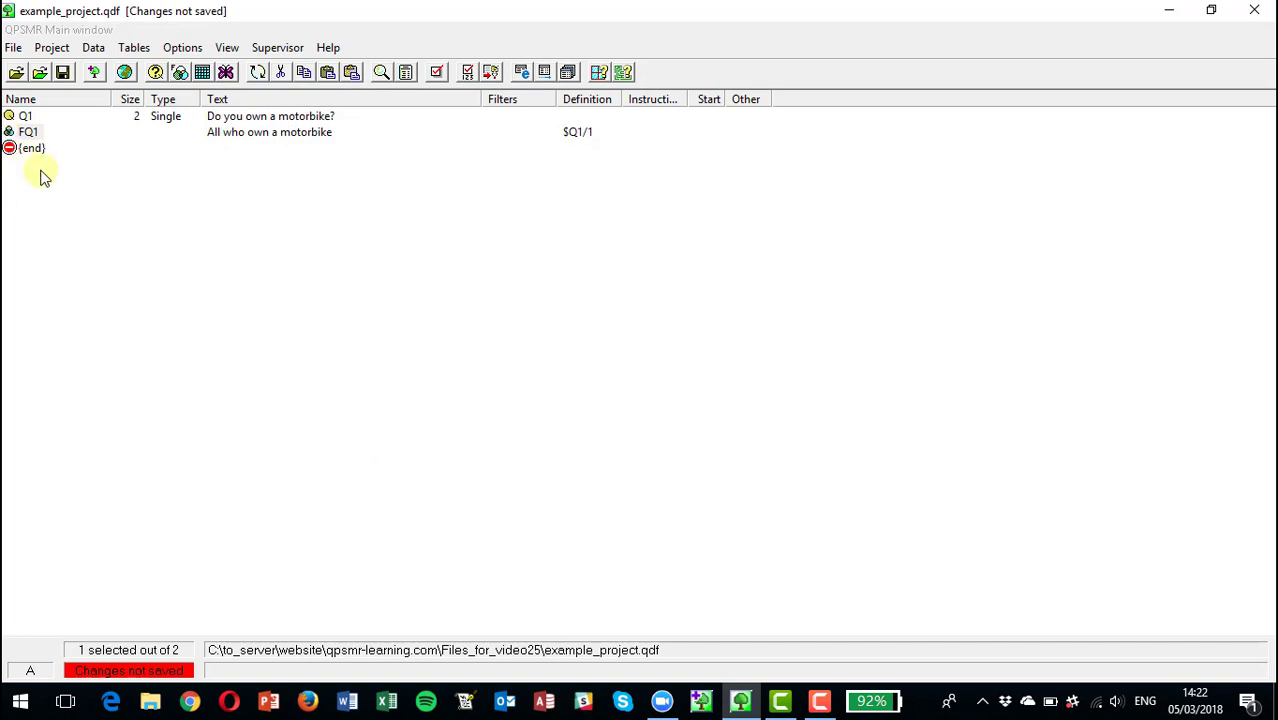
- Insert a new question named Q2 at the end of the project and set its type to Single code only
left_click(52, 50)
mouse_move(125, 91)
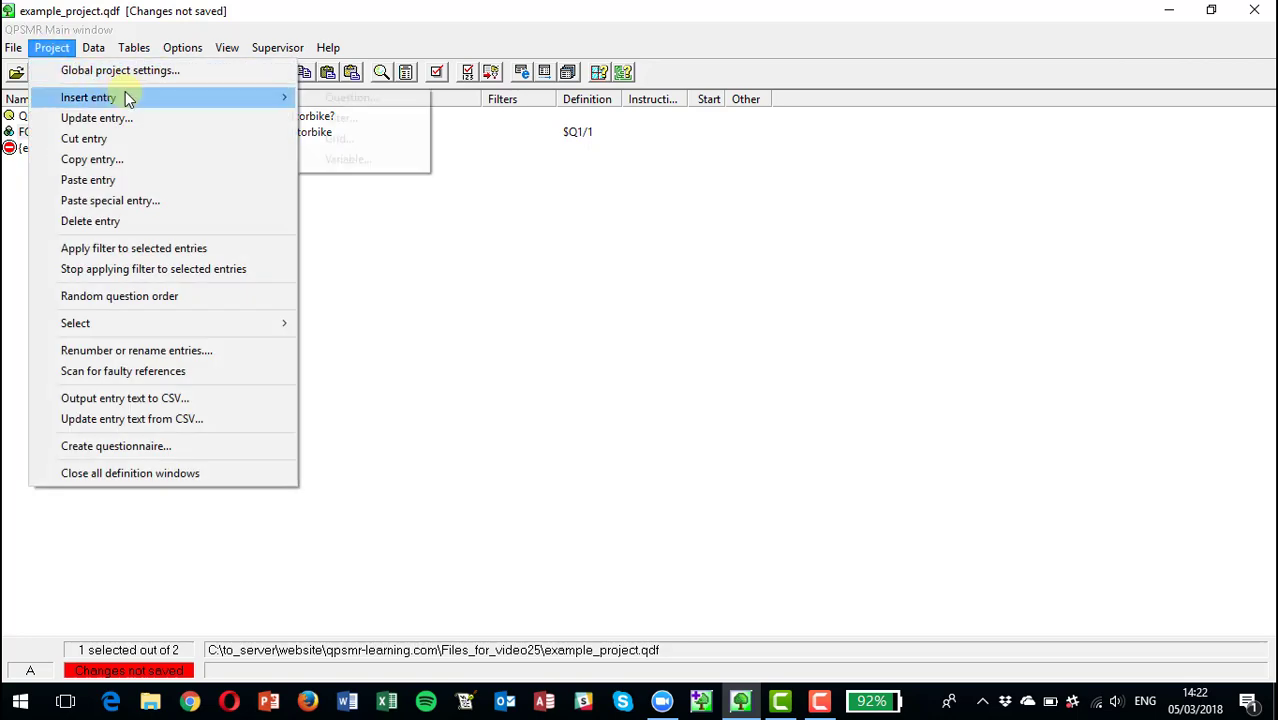
left_click(389, 96)
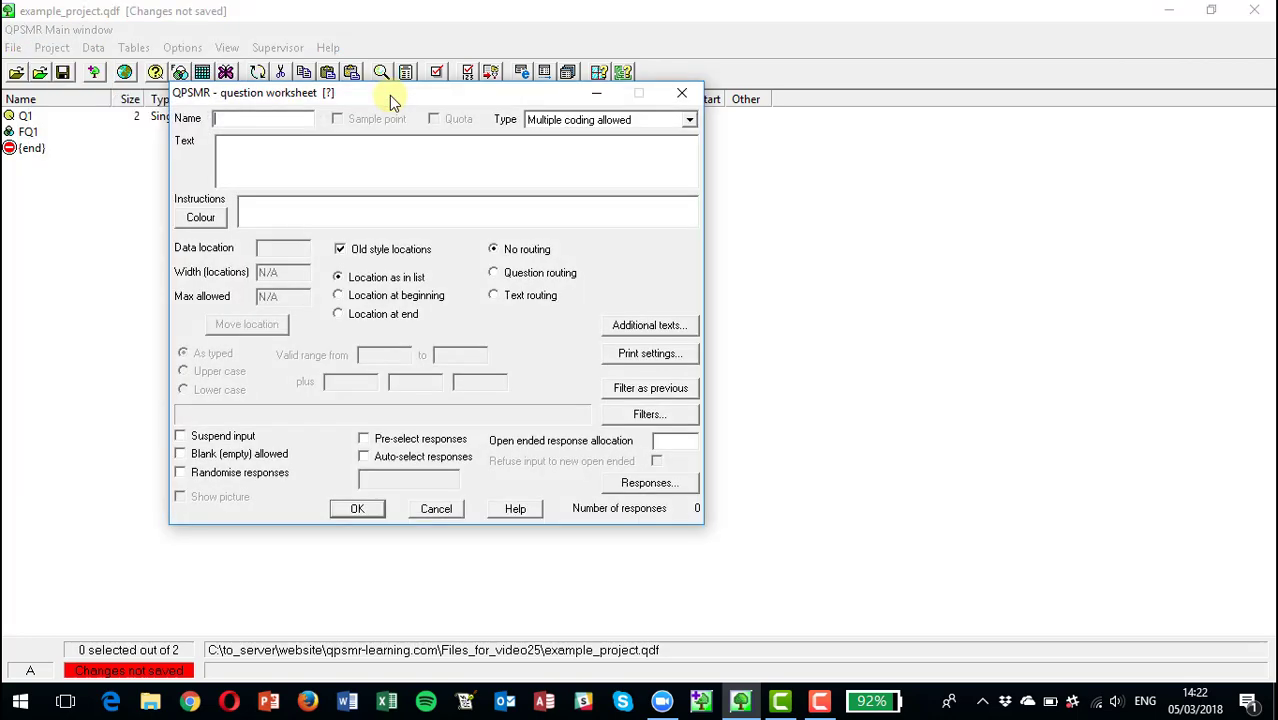
type("Q2")
key("Tab")
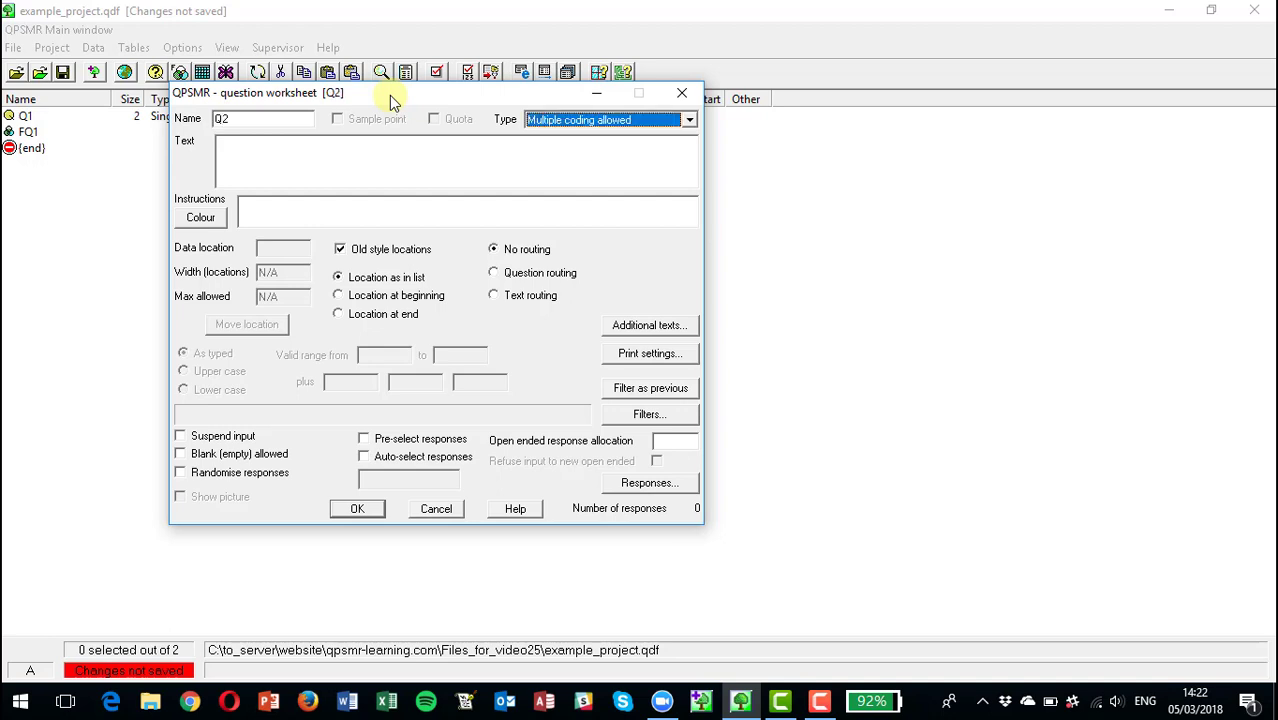
key("Up")
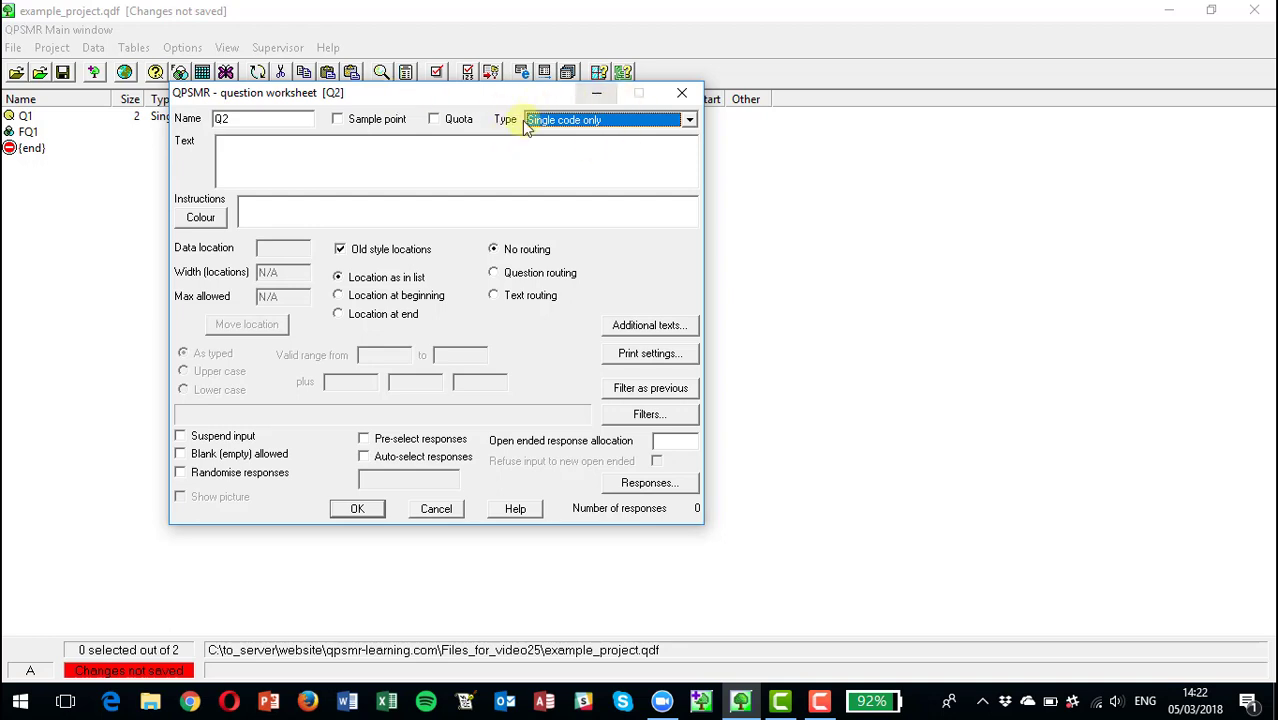
- Enter "How long have you owned this motorbike?" as the text of question Q2
left_click(395, 152)
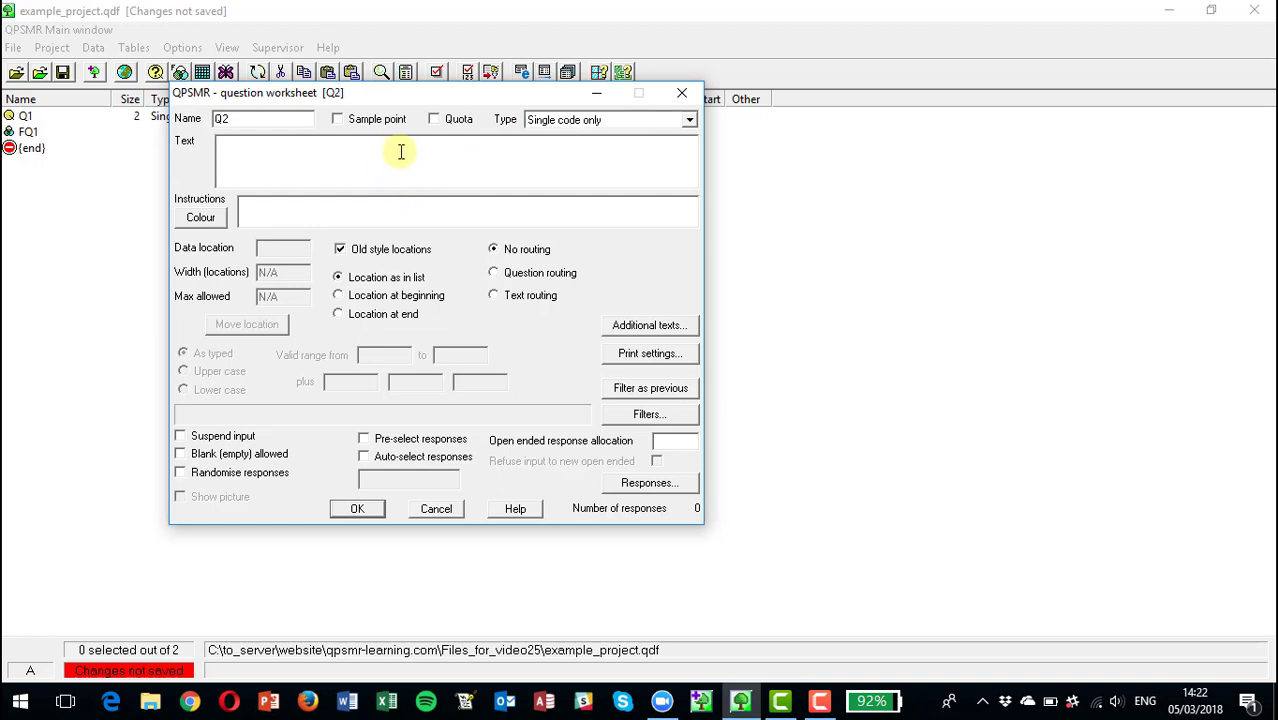
type("How long have you owed")
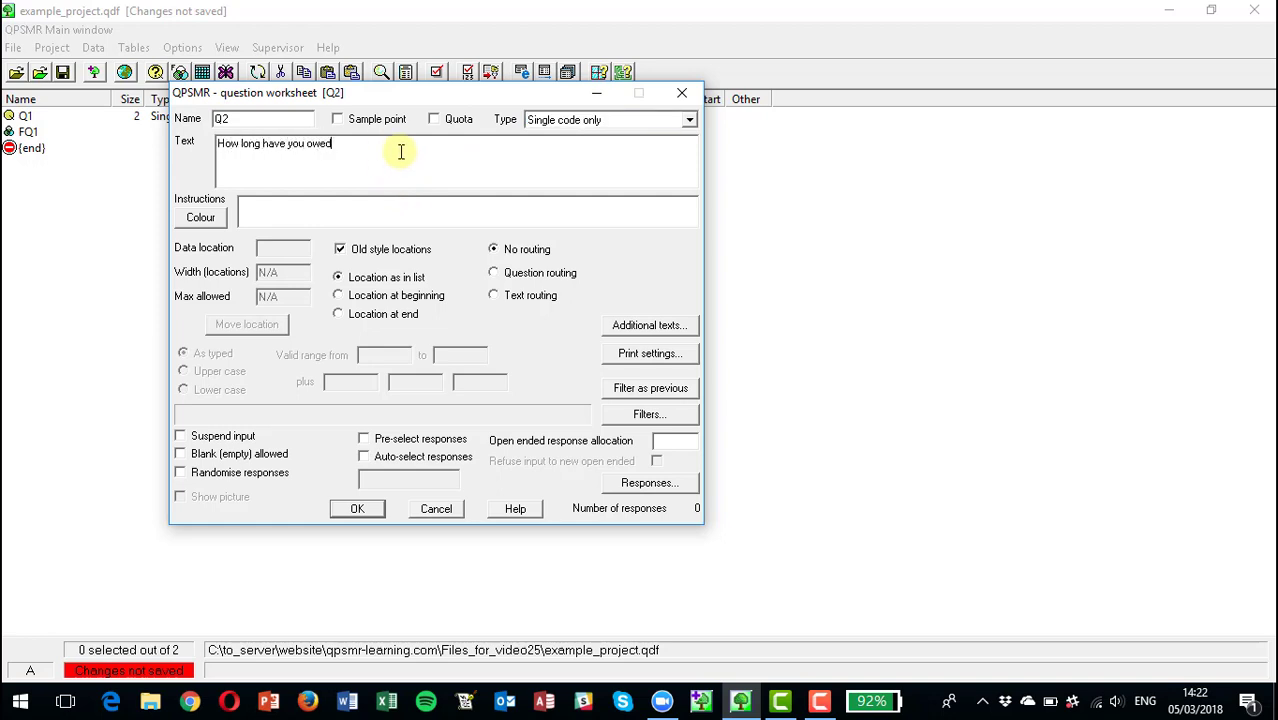
key("BackSpace")
type("ned this moto")
key("BackSpace")
key("BackSpace")
type("torbike?")
- Apply filter FQ1 to the whole of question Q2 and return to its worksheet
left_click(646, 414)
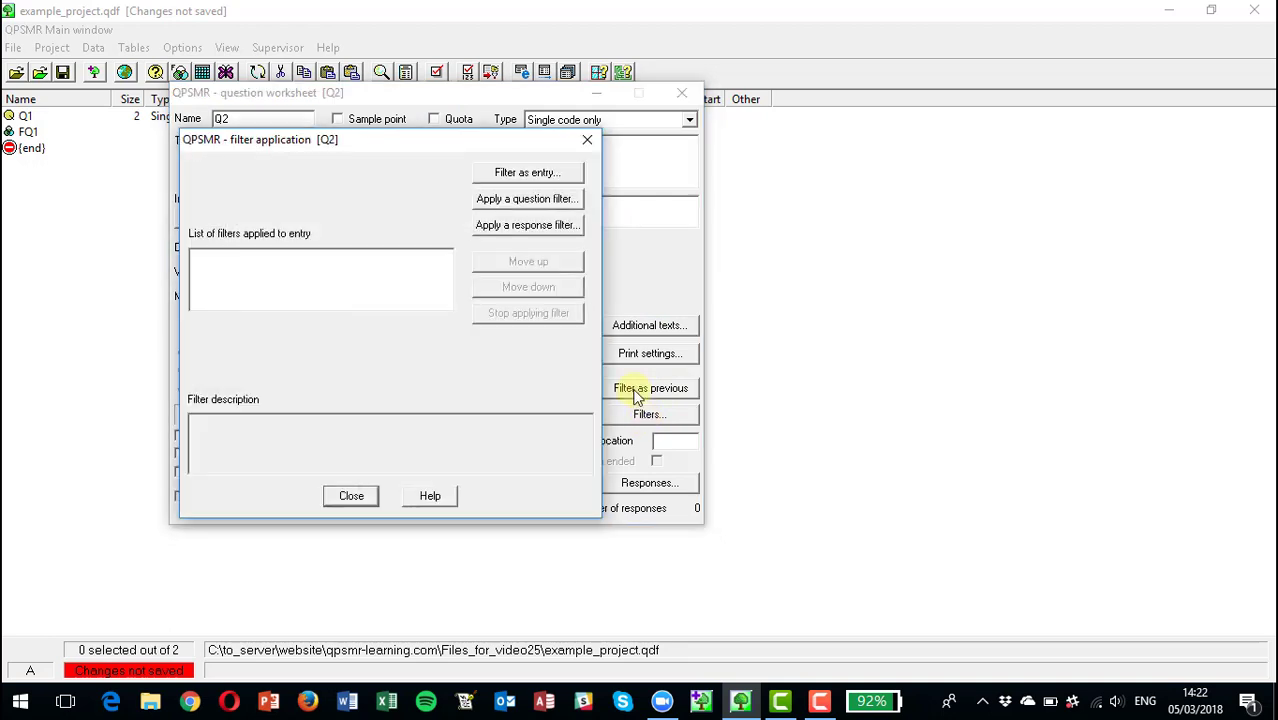
left_click(518, 203)
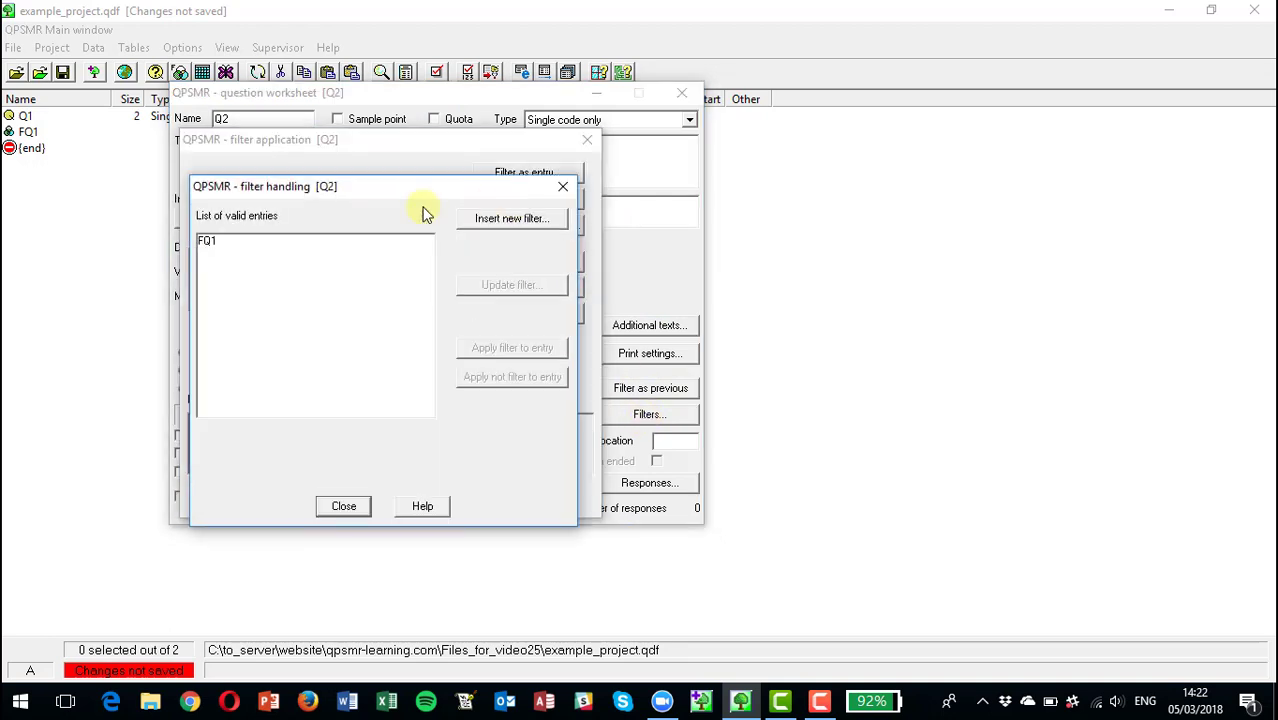
left_click(215, 245)
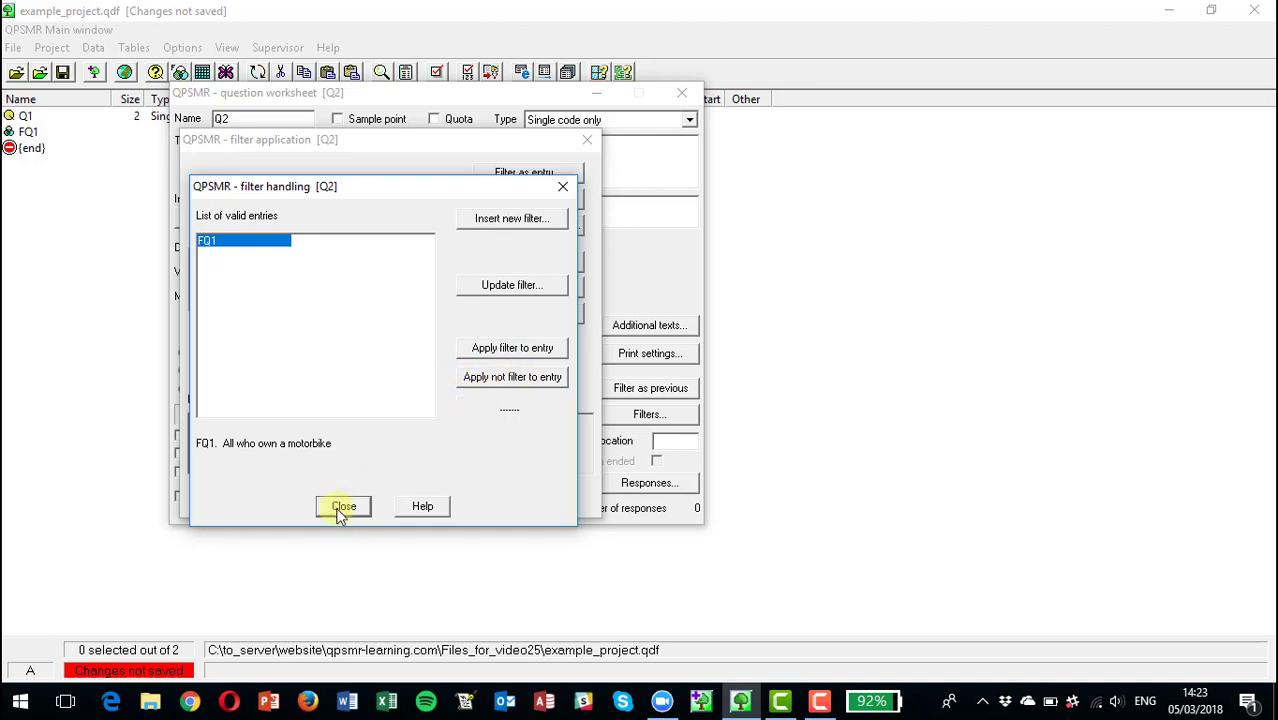
left_click(503, 348)
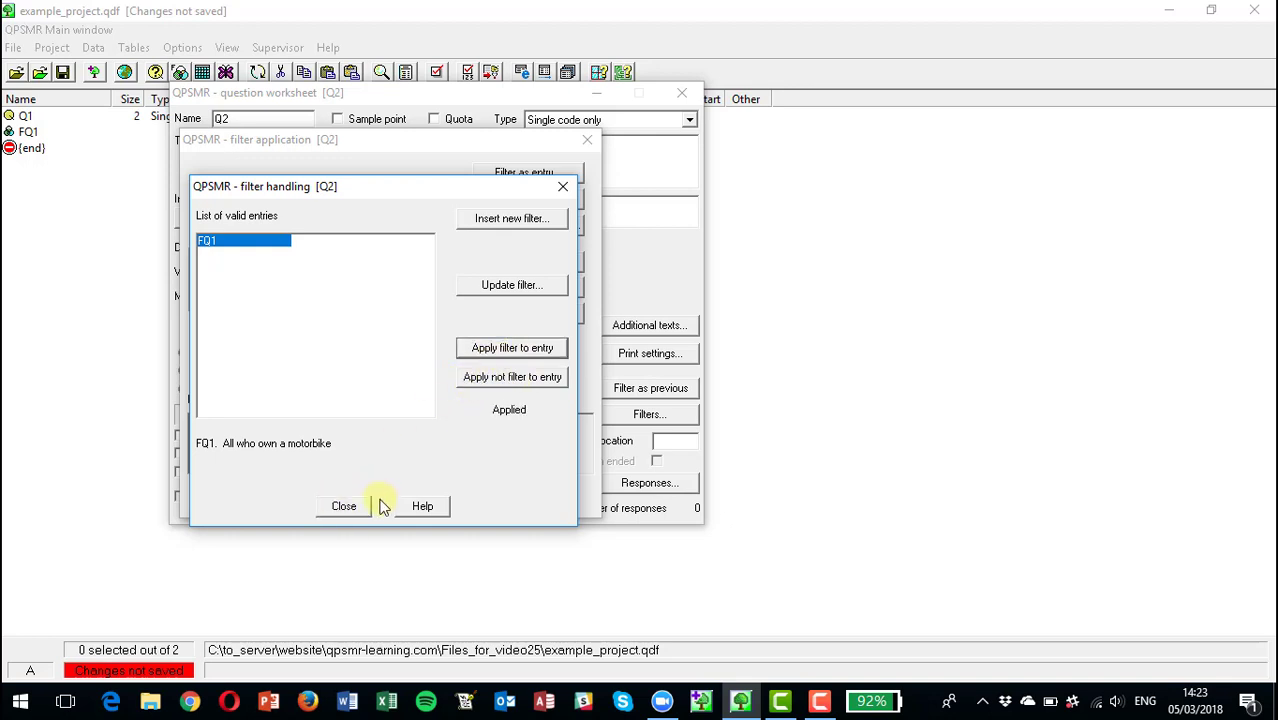
left_click(345, 507)
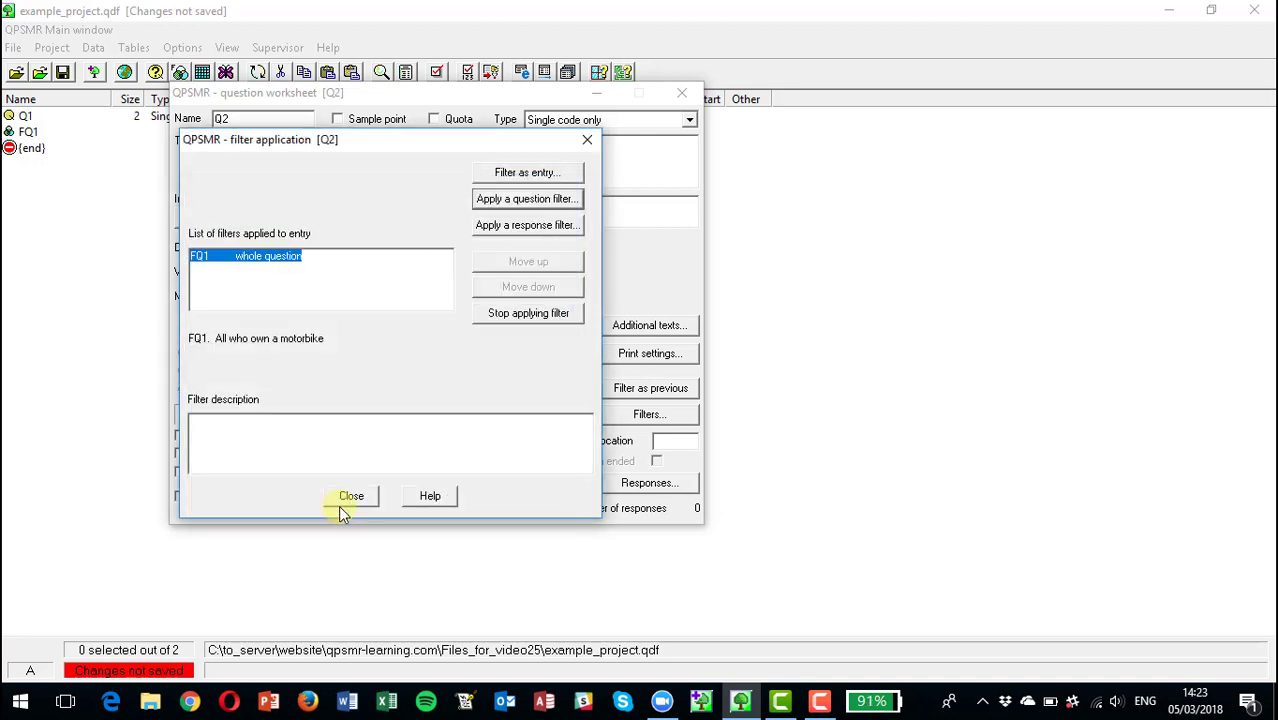
left_click(350, 496)
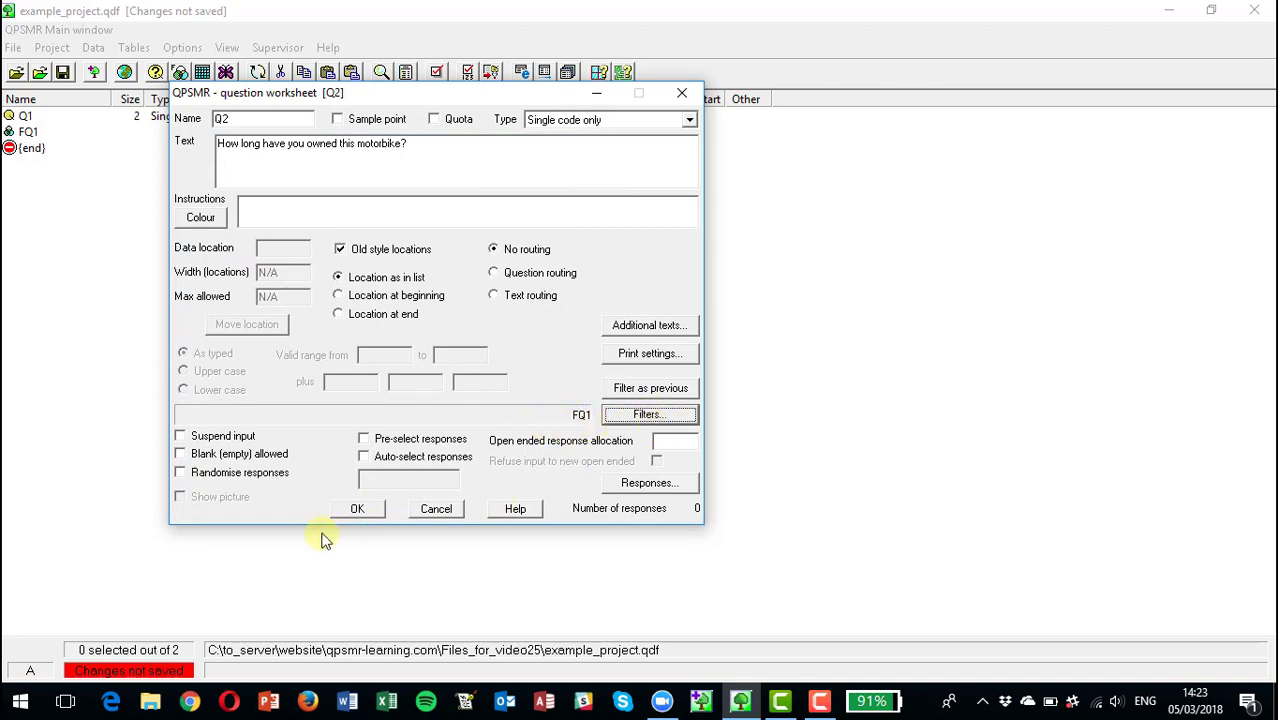
- Add the responses "Less than 3 months" and "3 months to 6 months" to question Q2
left_click(649, 483)
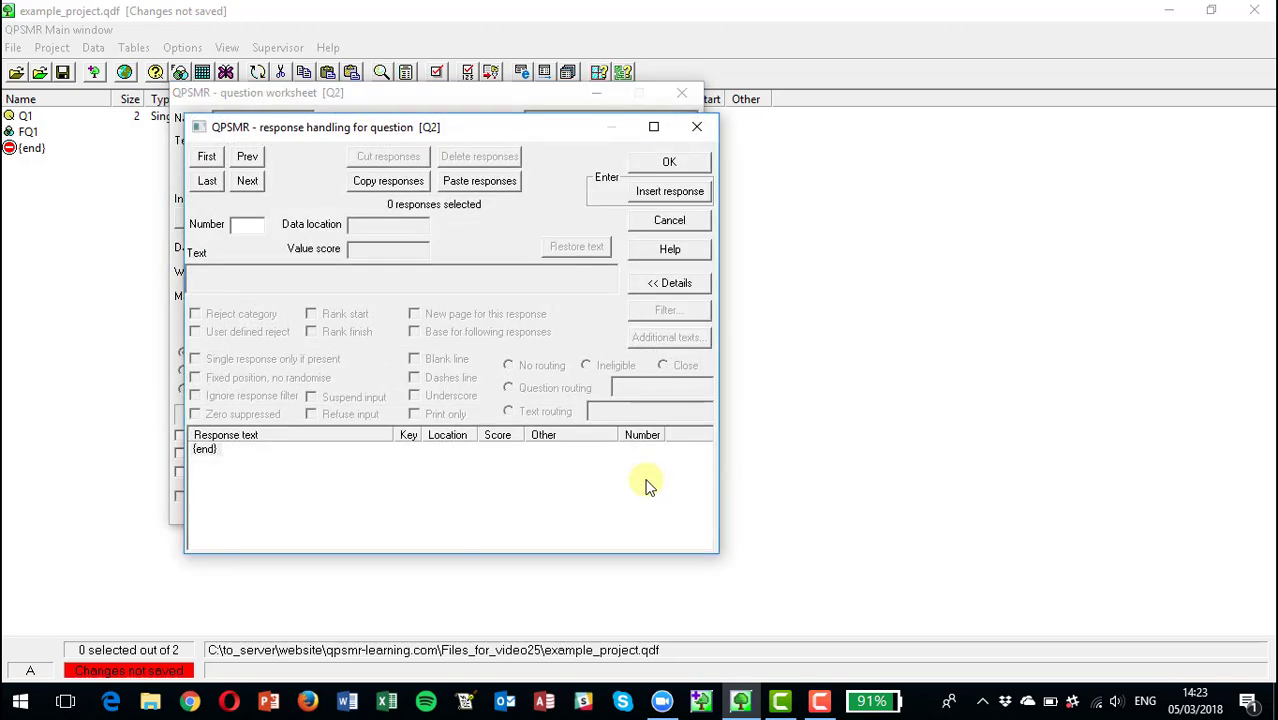
key("Return")
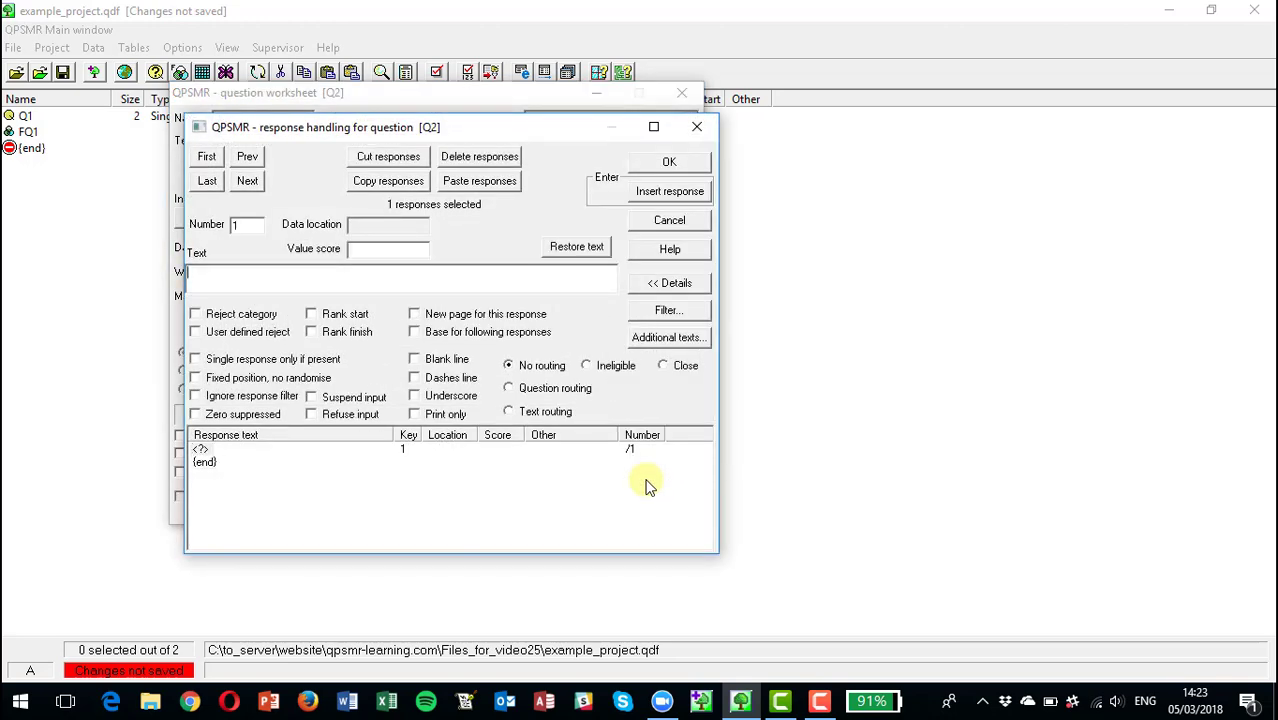
type("Less than 3 months")
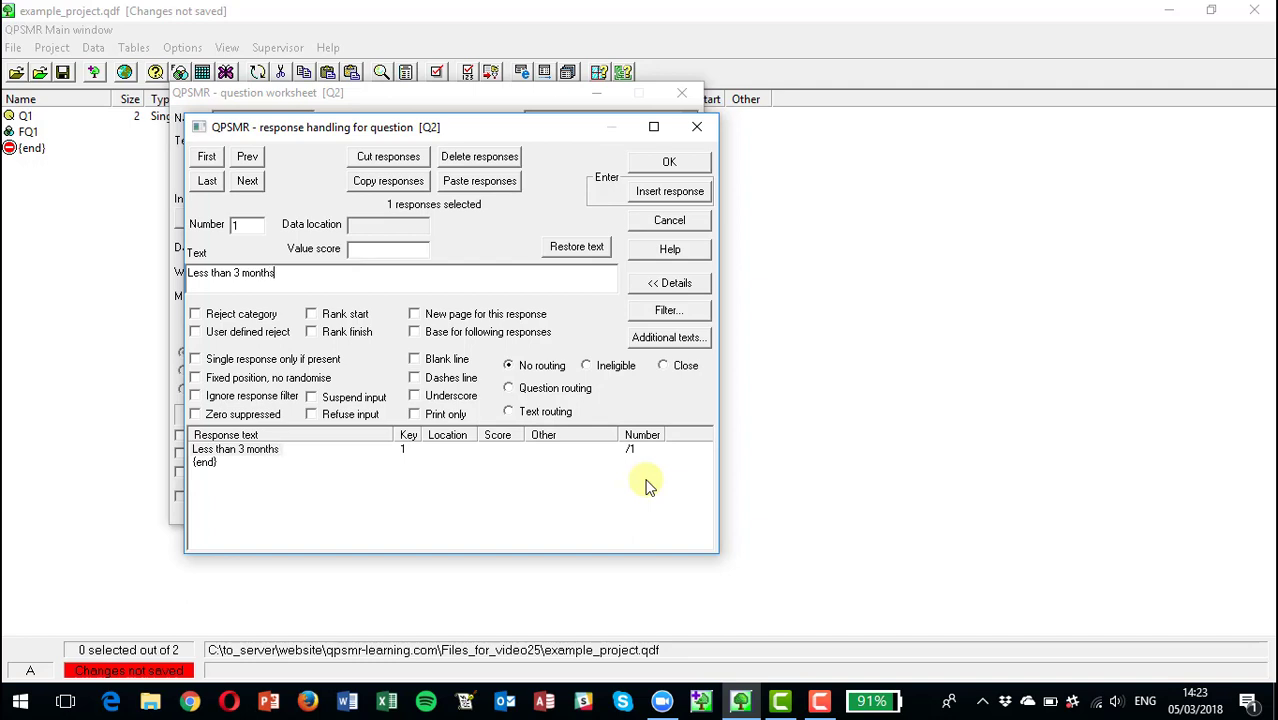
key("Return")
type("3 no")
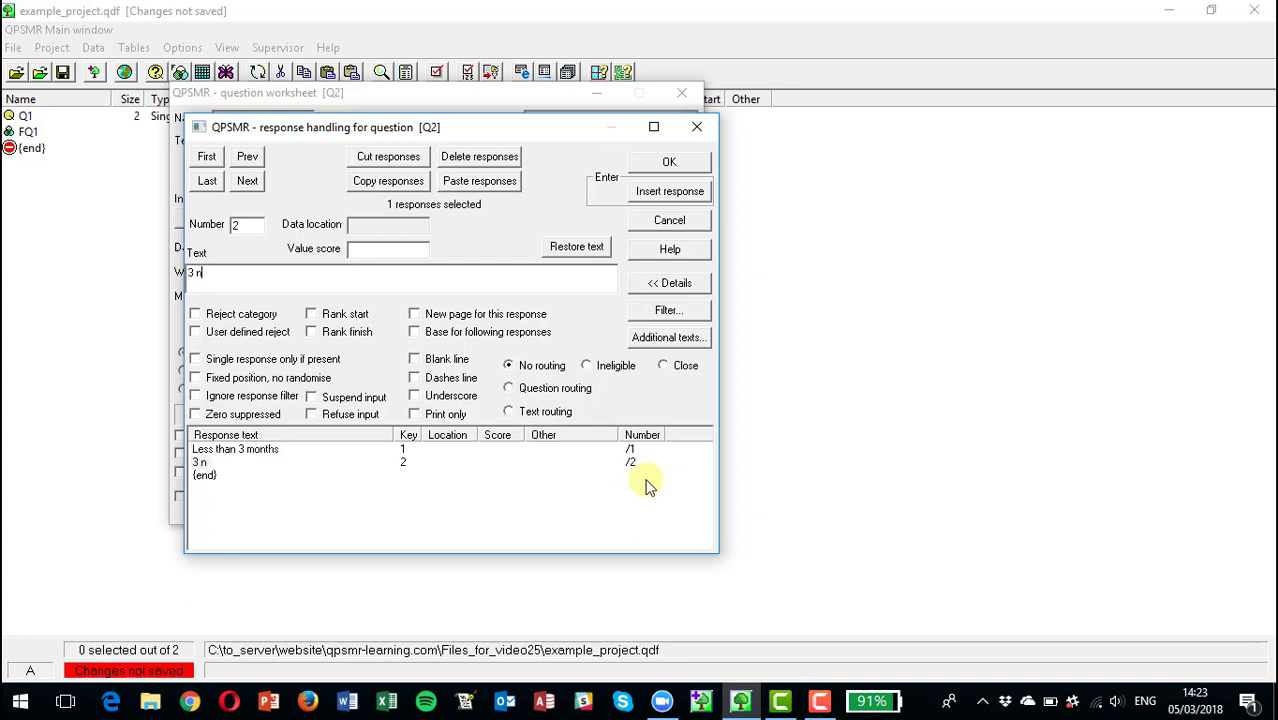
key("BackSpace")
key("BackSpace")
type("months to ")
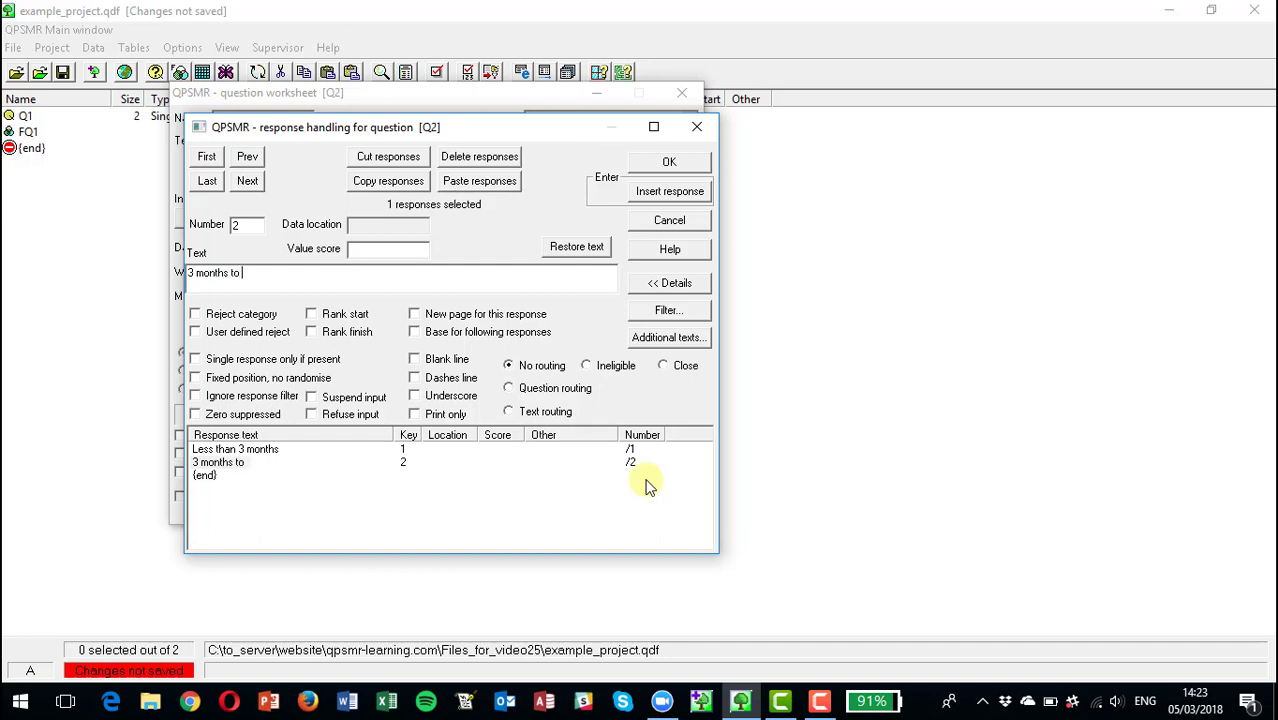
type("6 months")
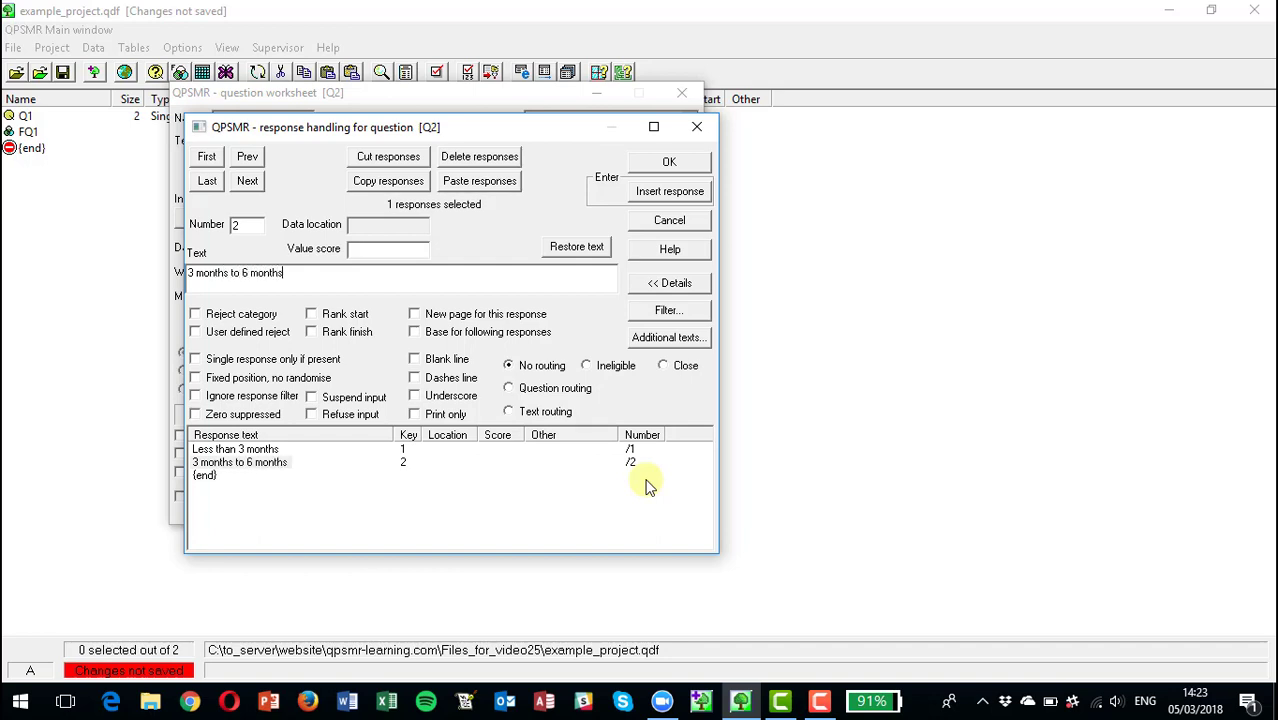
- Add "6 months to 1 year" and "1 year to 3 years" as the third and fourth responses of Q2
key("Return")
type("6 mon")
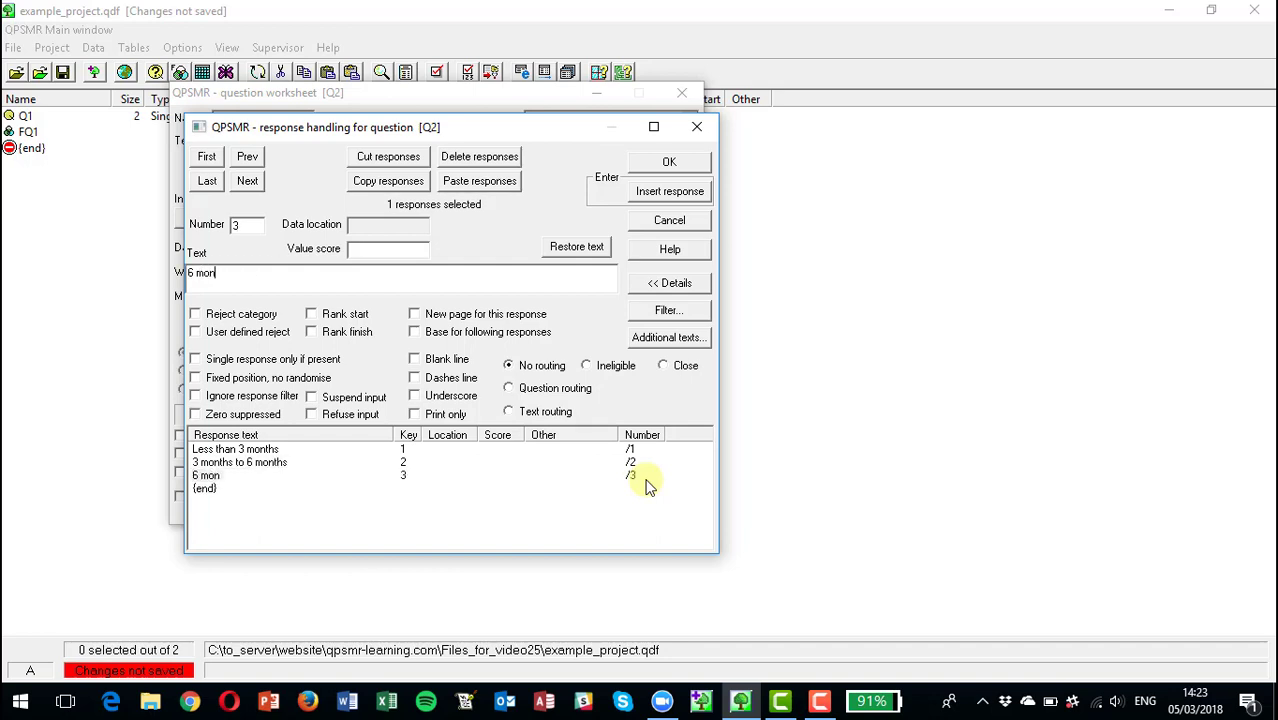
type("ths to 1 year")
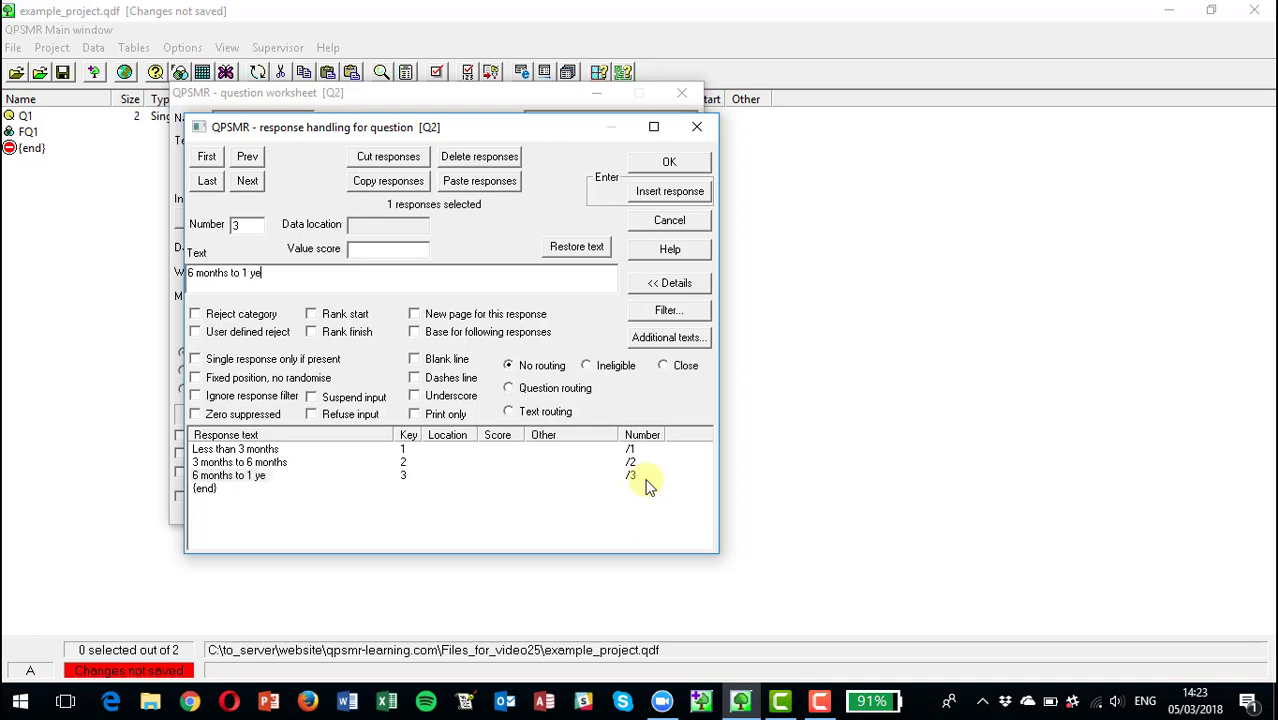
key("Return")
type("1 year")
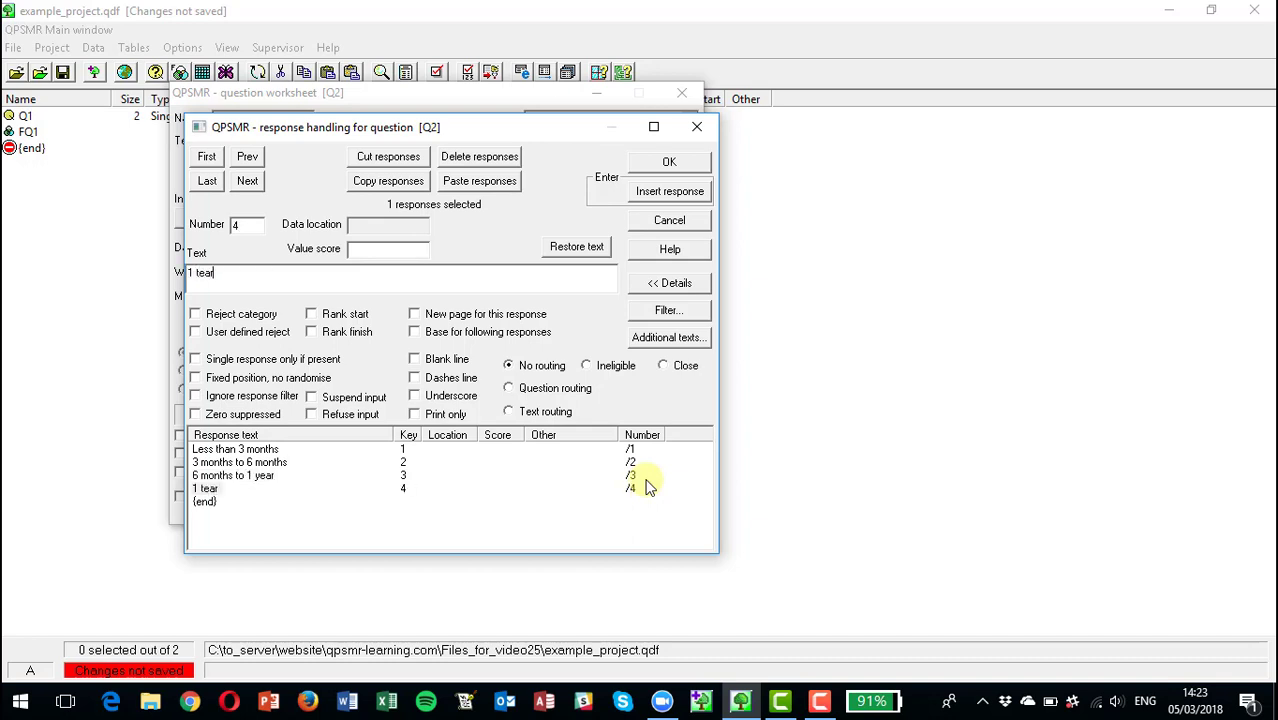
key("BackSpace")
key("BackSpace")
key("BackSpace")
key("BackSpace")
key("BackSpace")
type("year to 3 years")
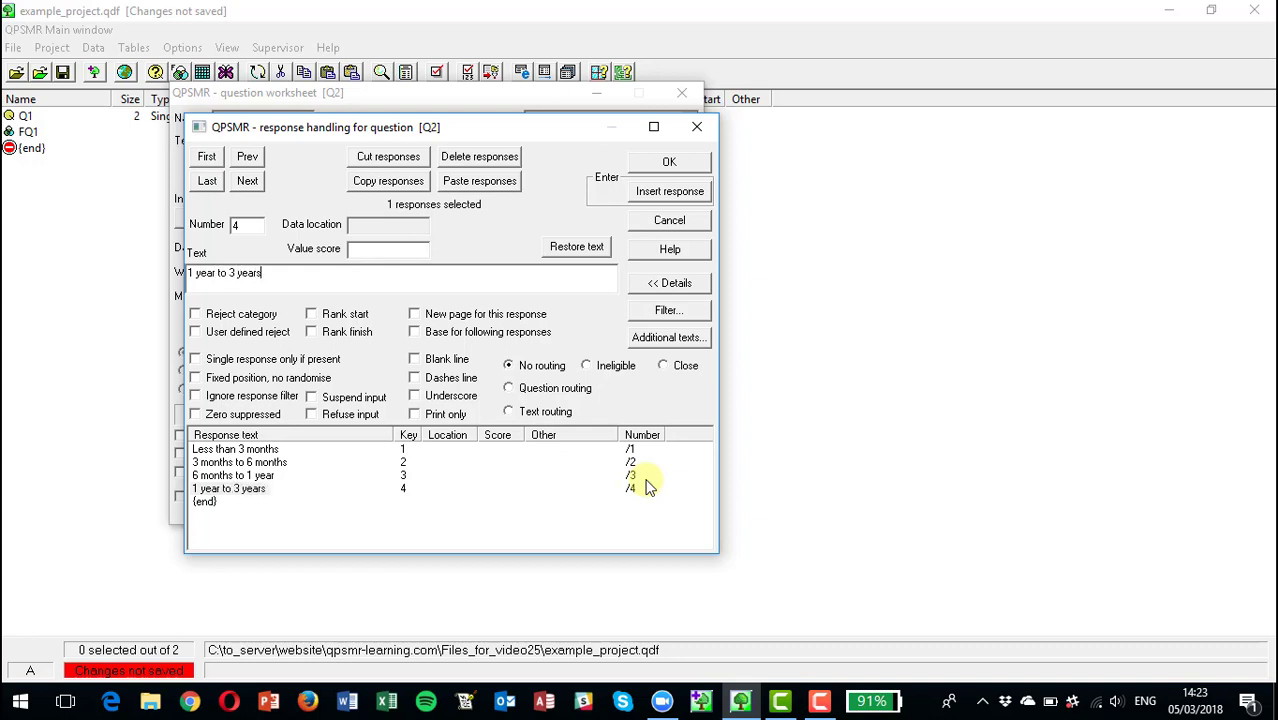
- Add the responses "Over 3 years" and "Not sure" to Q2 and accept the response list
key("Return")
type("Over ")
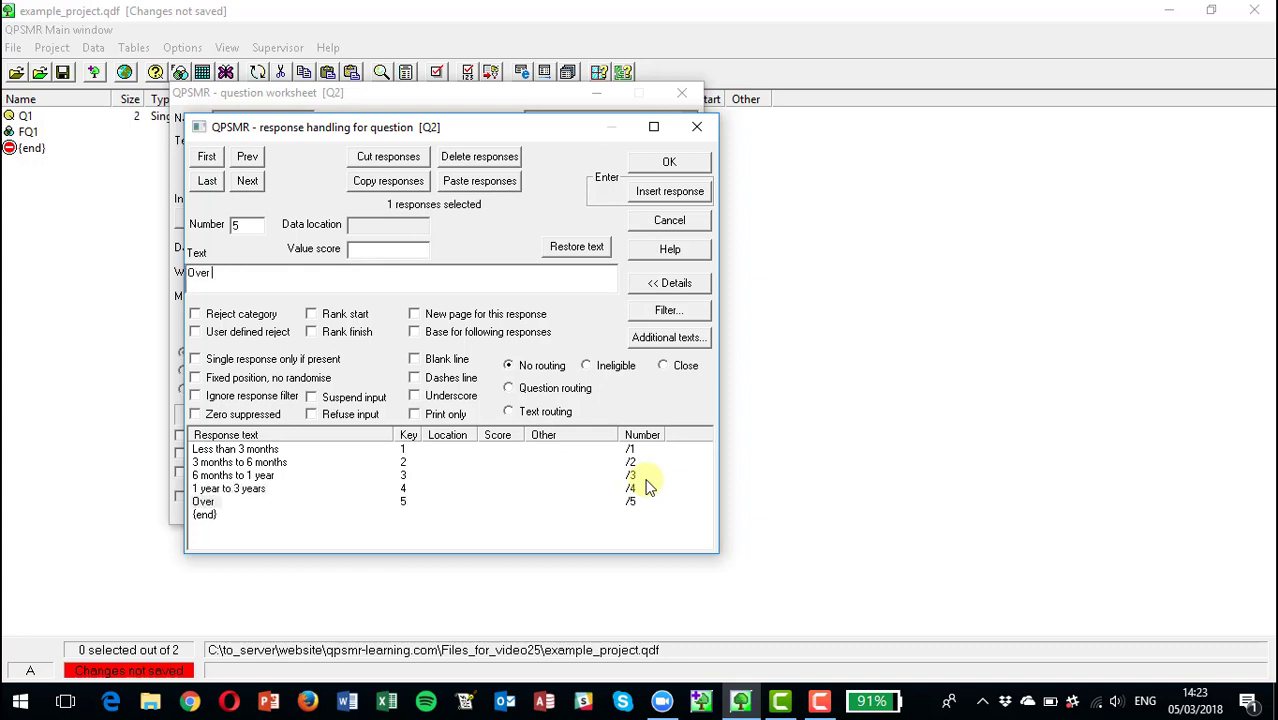
type("3 years")
key("Return")
type("Not sure")
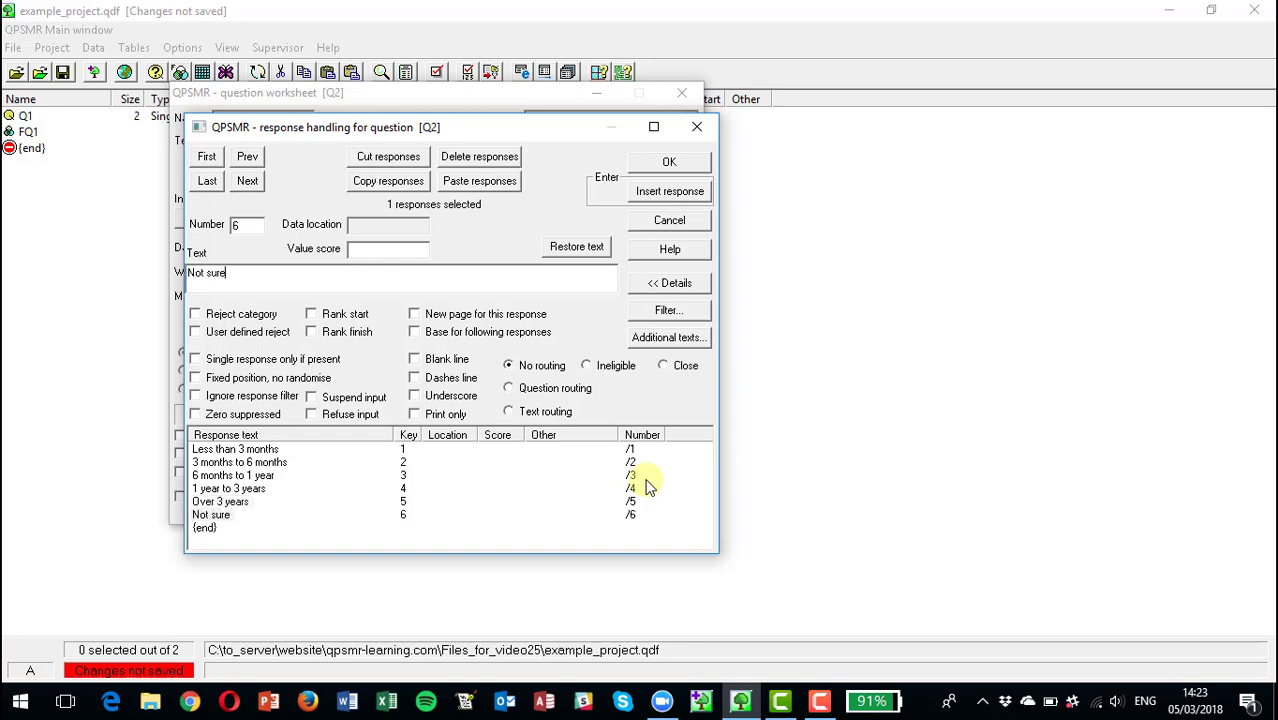
left_click(669, 163)
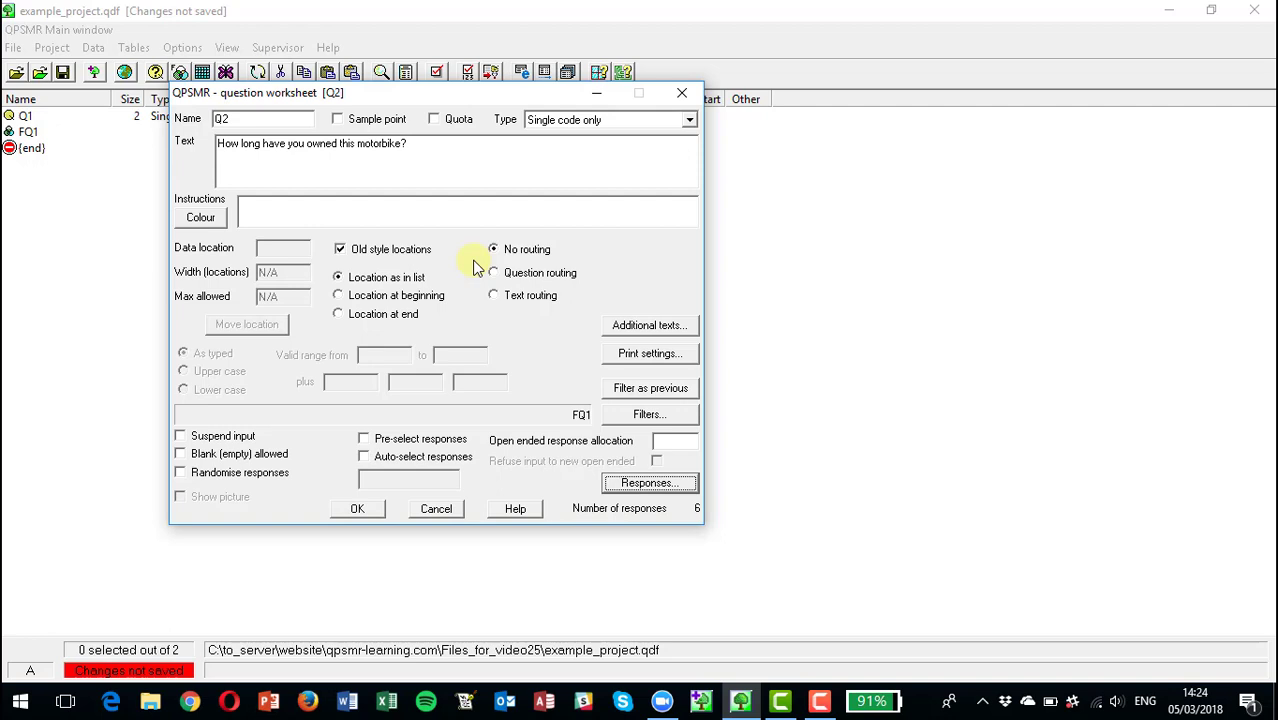
- Keep old style locations enabled for question Q2 and accept the question
left_click(340, 251)
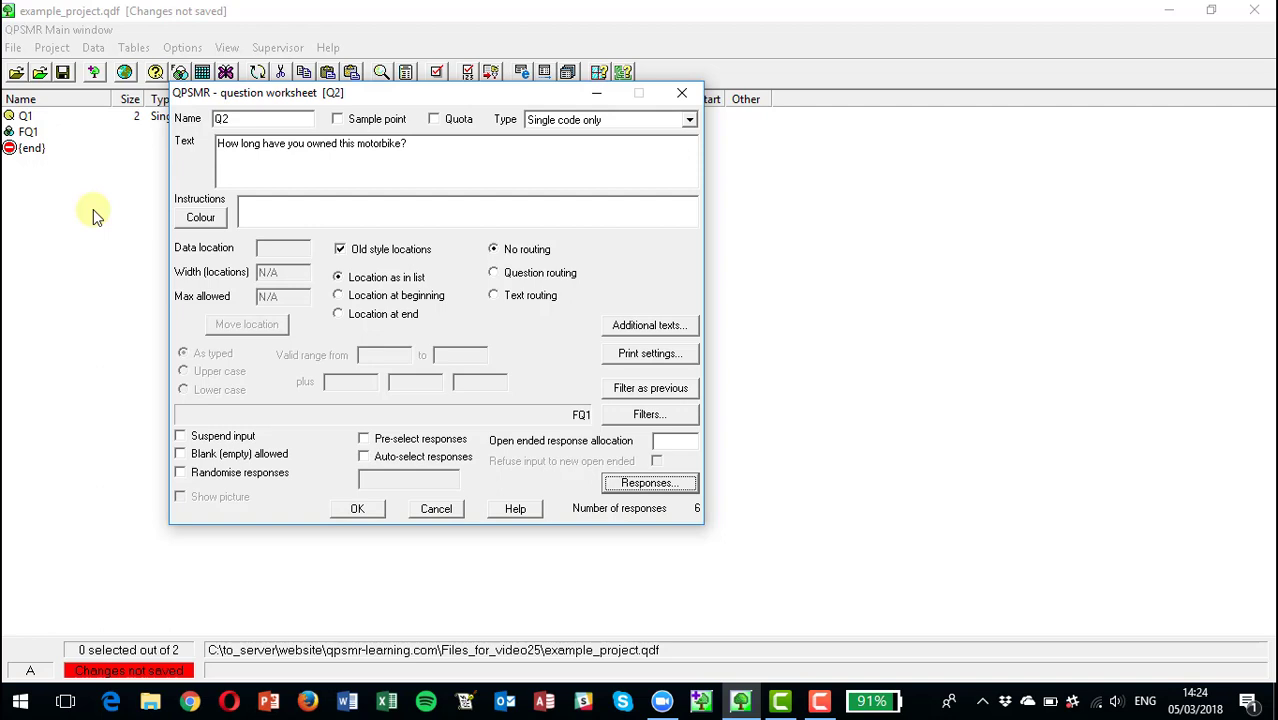
left_click(340, 252)
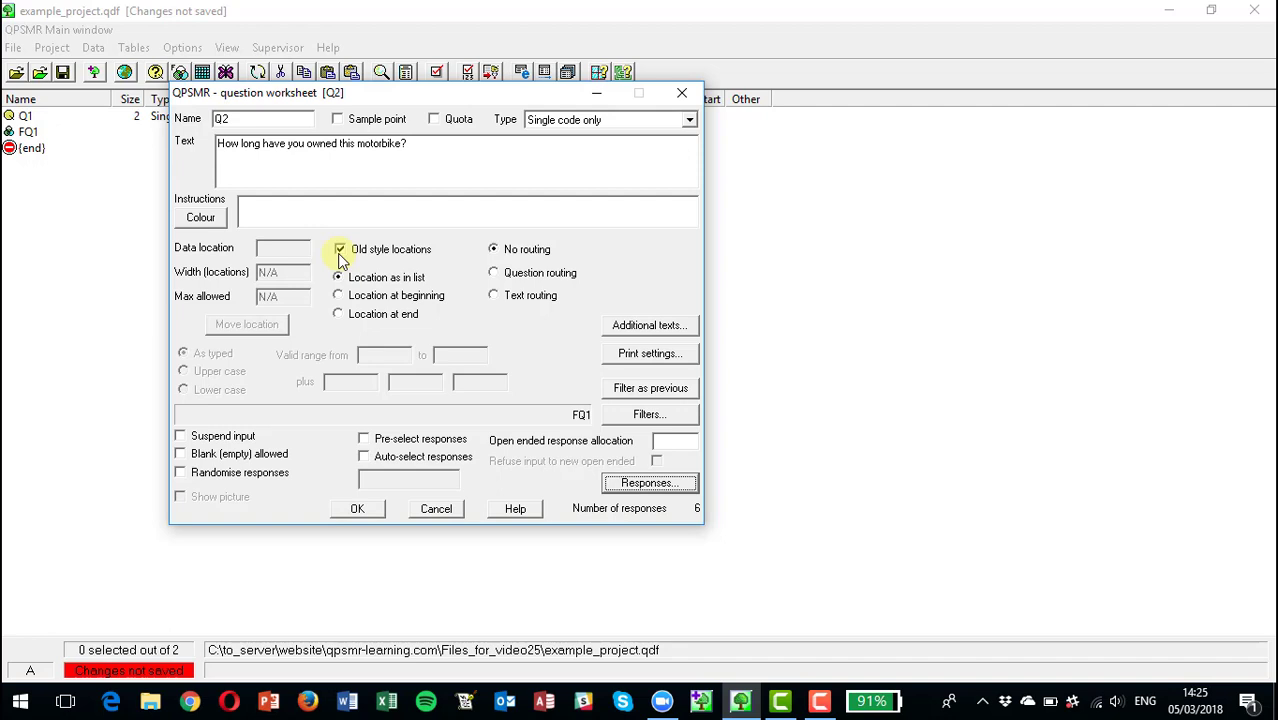
left_click(357, 510)
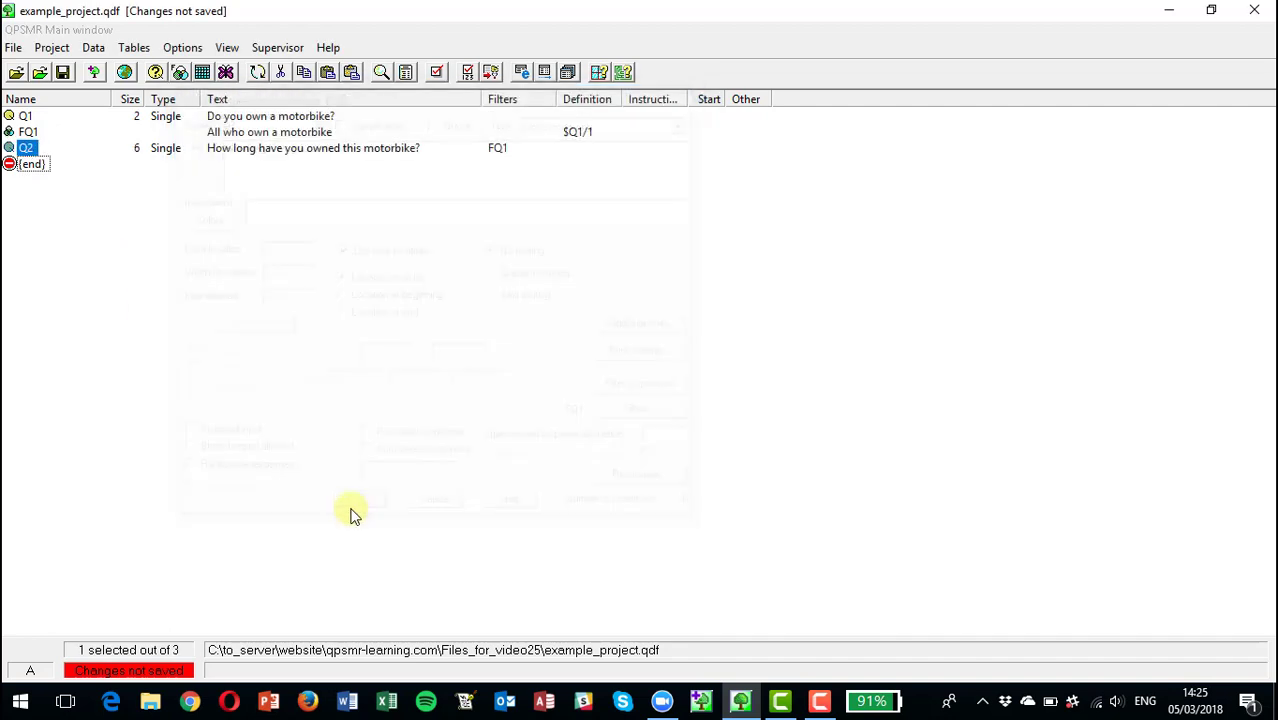
- Insert question Q3 with multiple coding allowed and the text "Which motorbike magazines do you read regularly?"
left_click(50, 48)
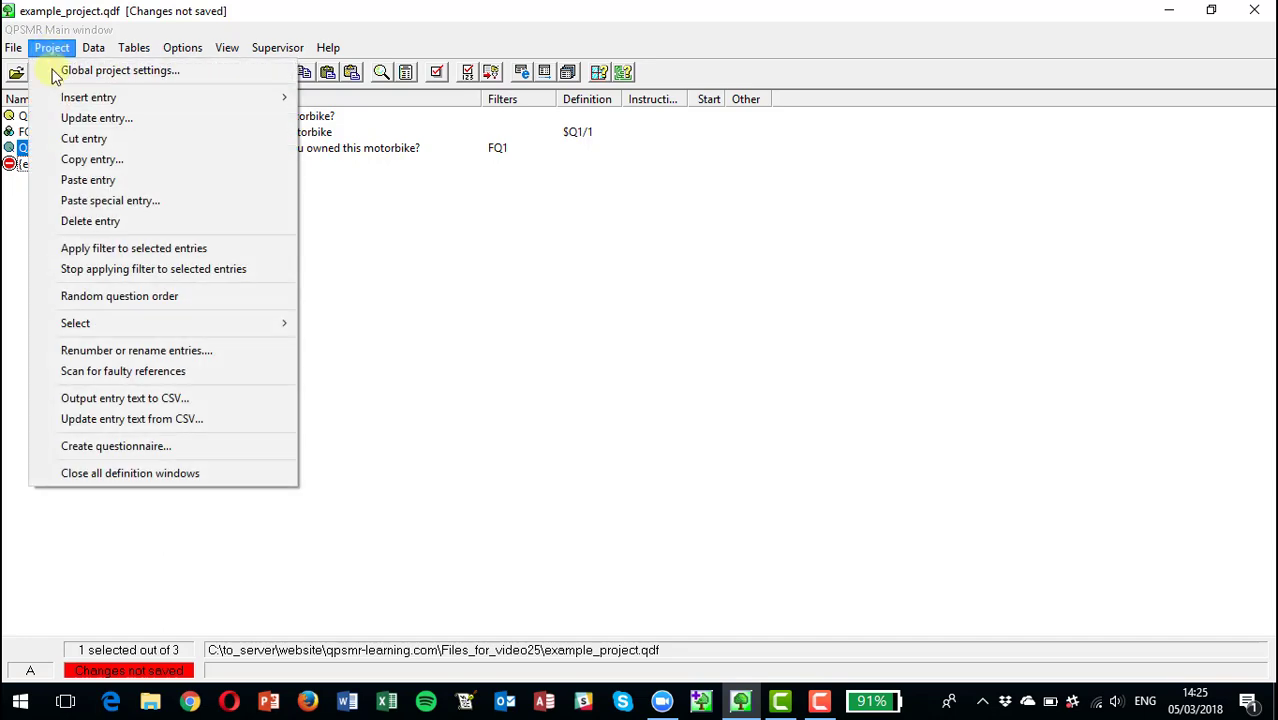
mouse_move(80, 97)
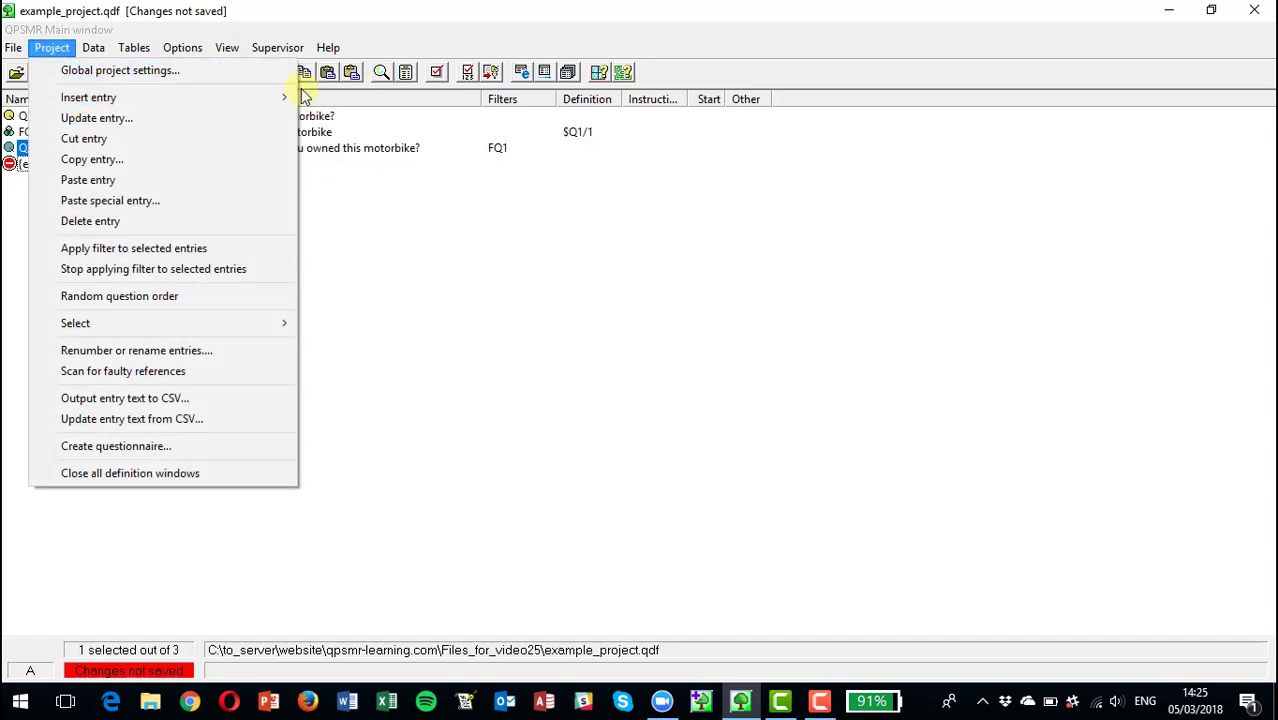
left_click(350, 97)
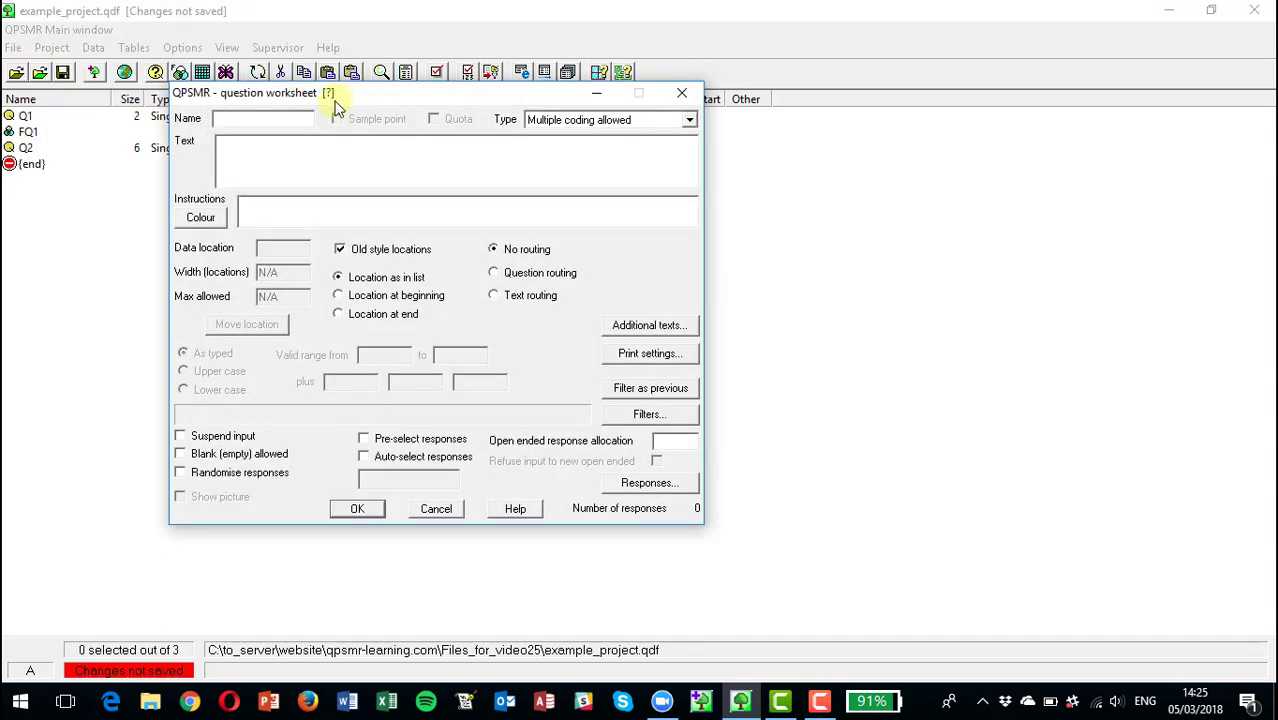
type("Q3")
key("Tab")
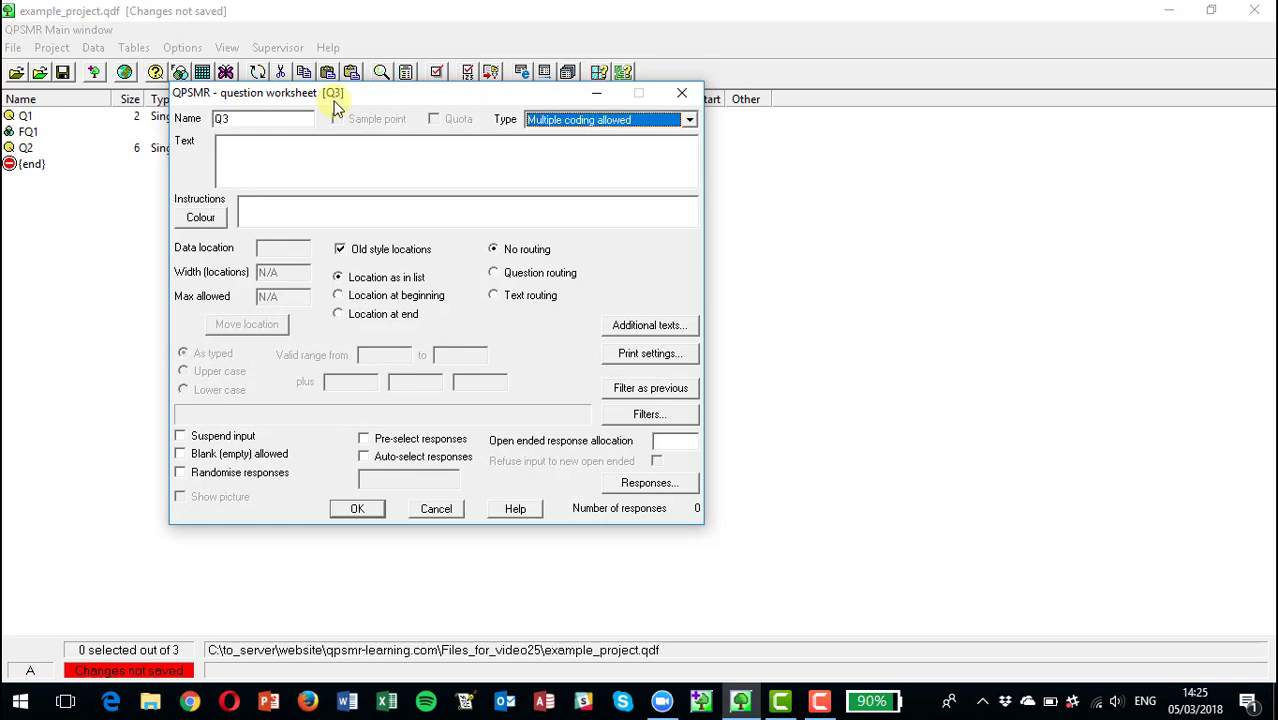
key("Tab")
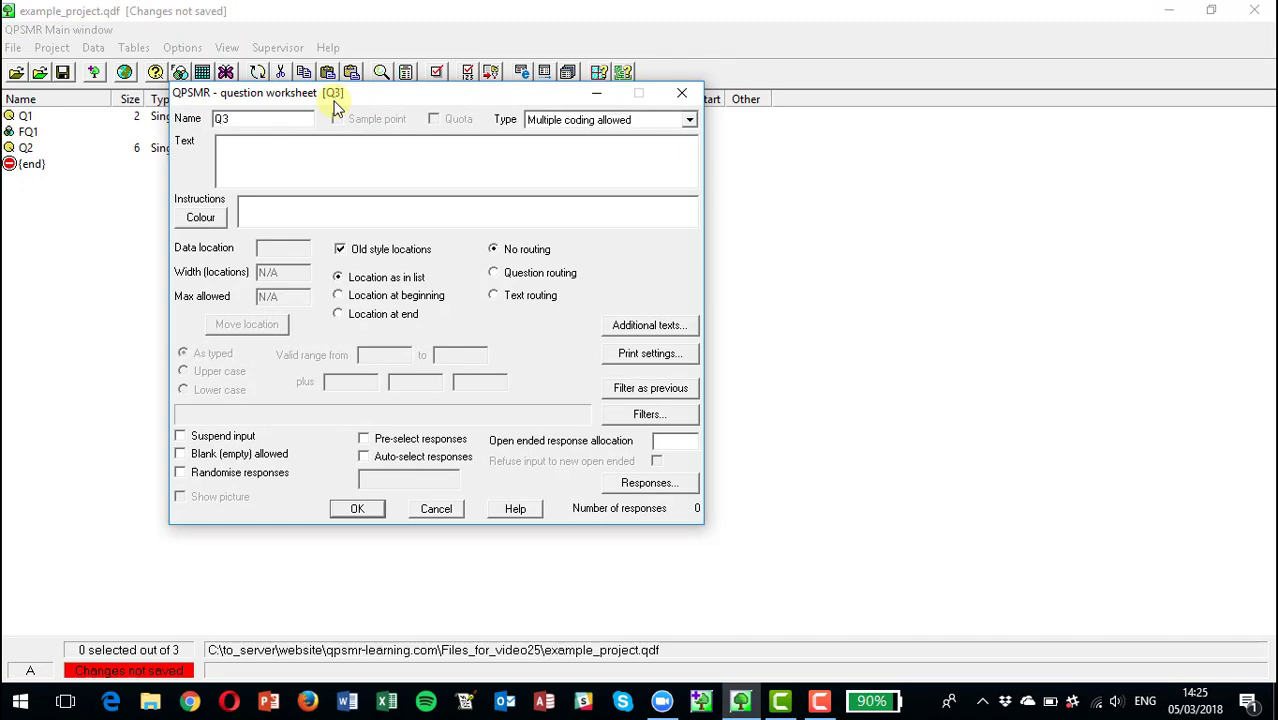
type("Which mororbike magaz")
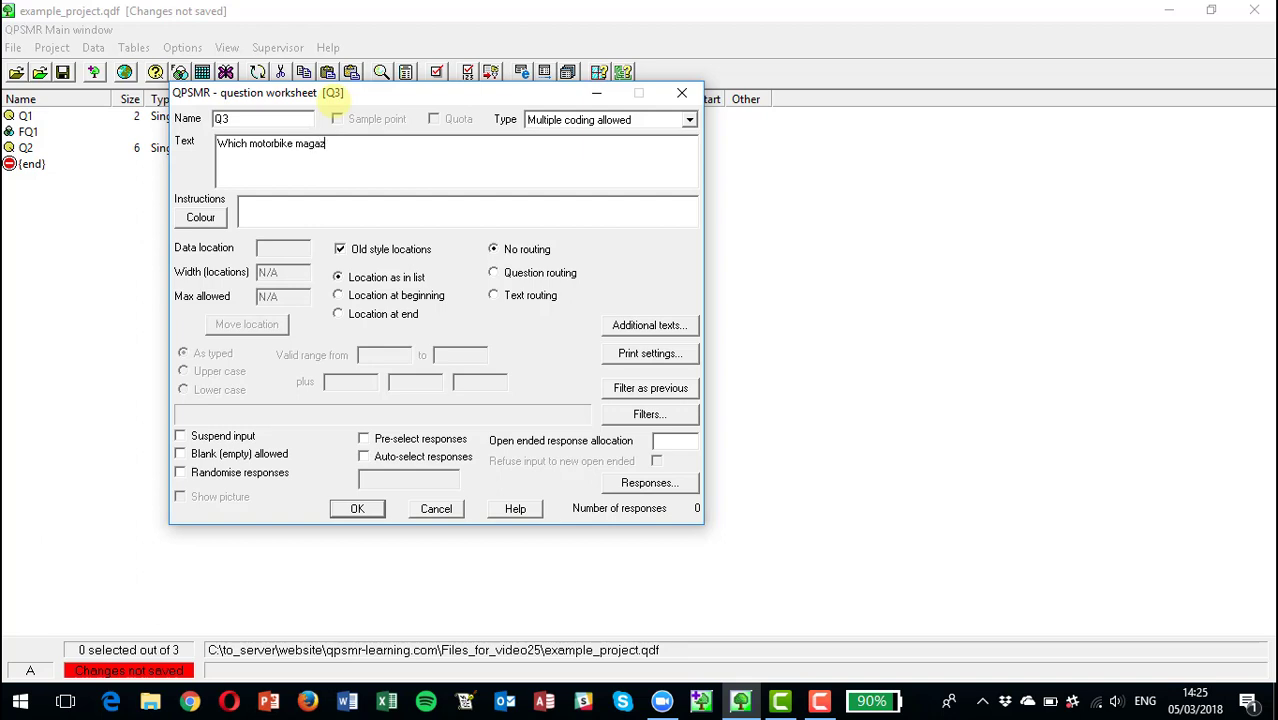
type("ines do you read regularly?")
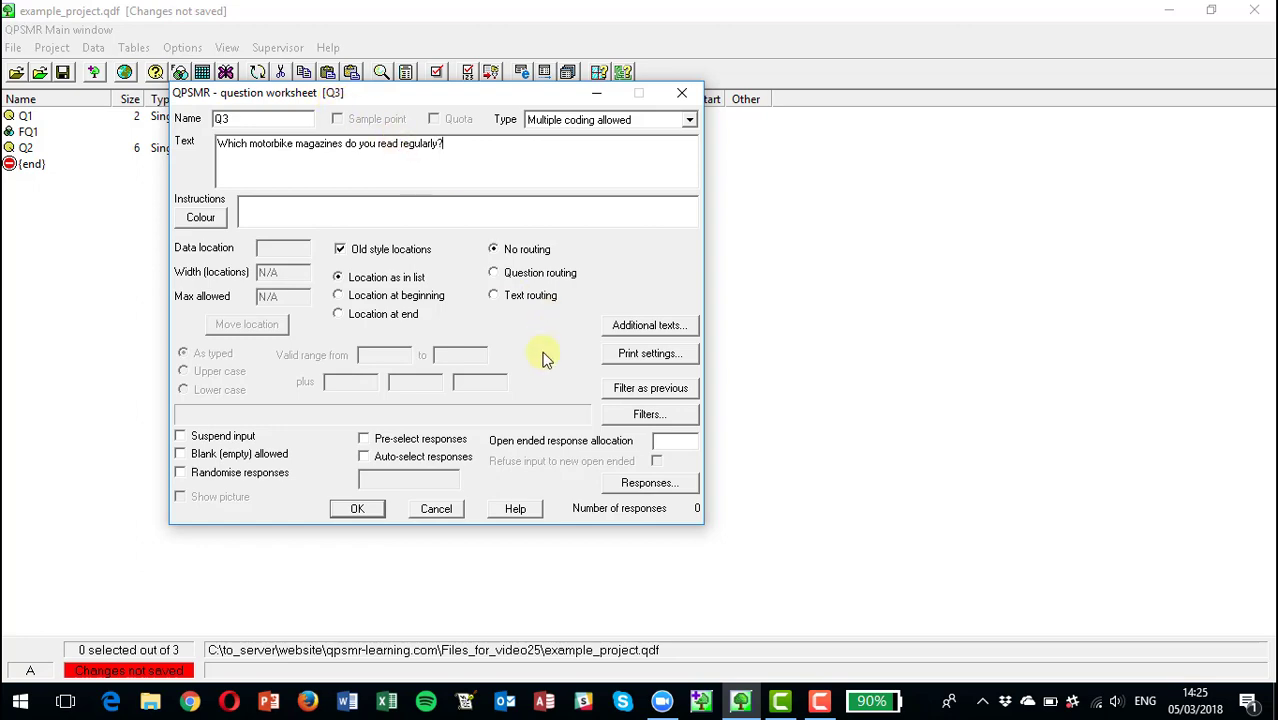
- Add "Bikers weekly" and "My motorbike" as the first two responses of Q3
left_click(645, 487)
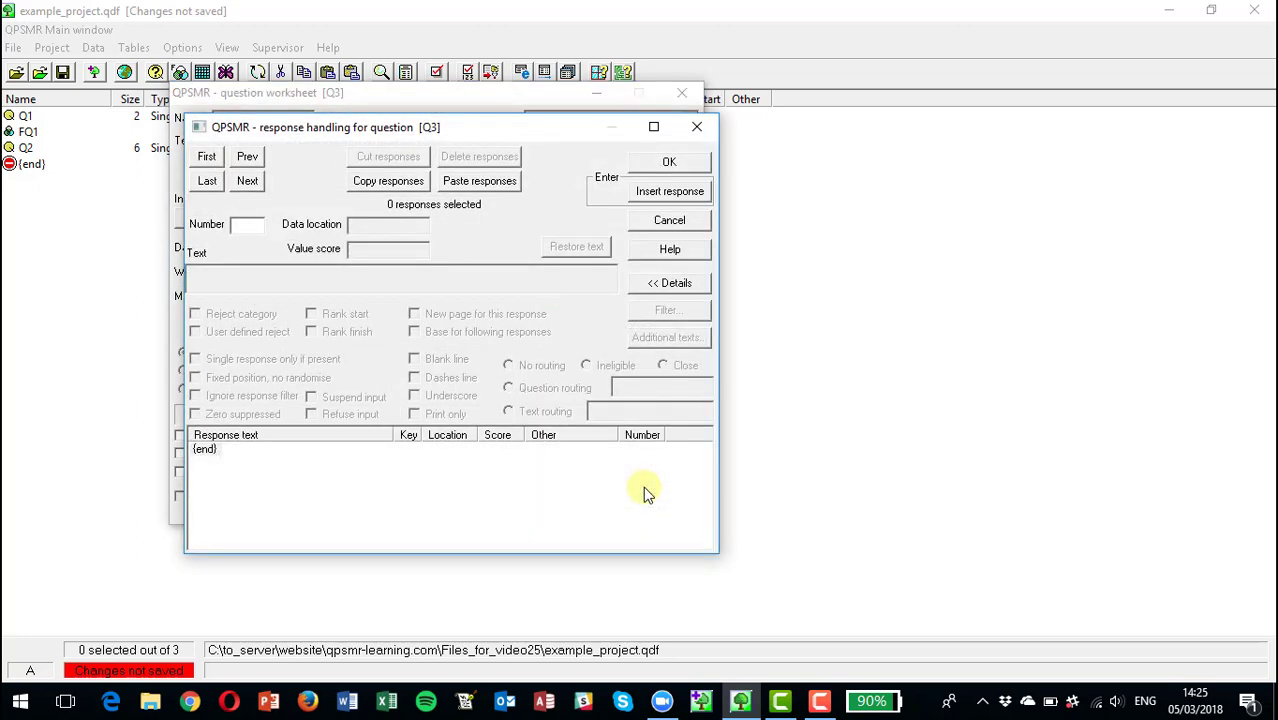
left_click(670, 192)
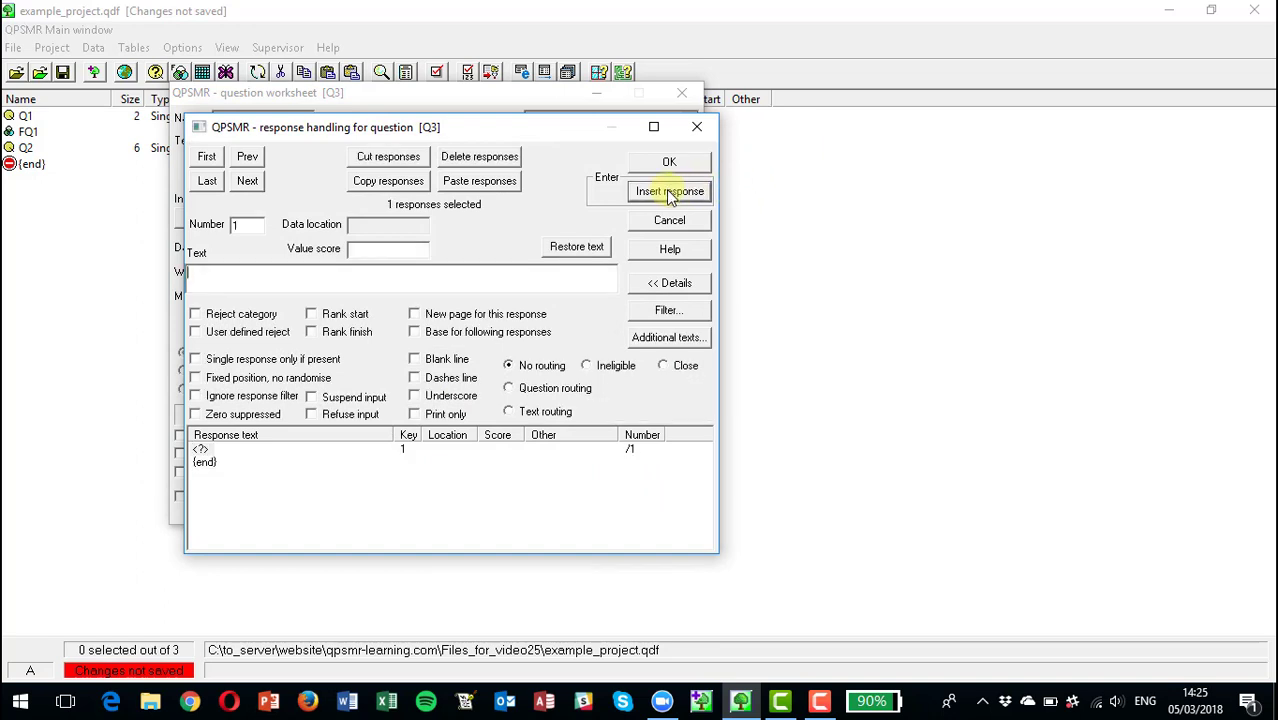
type("Bikers weekly")
left_click(668, 192)
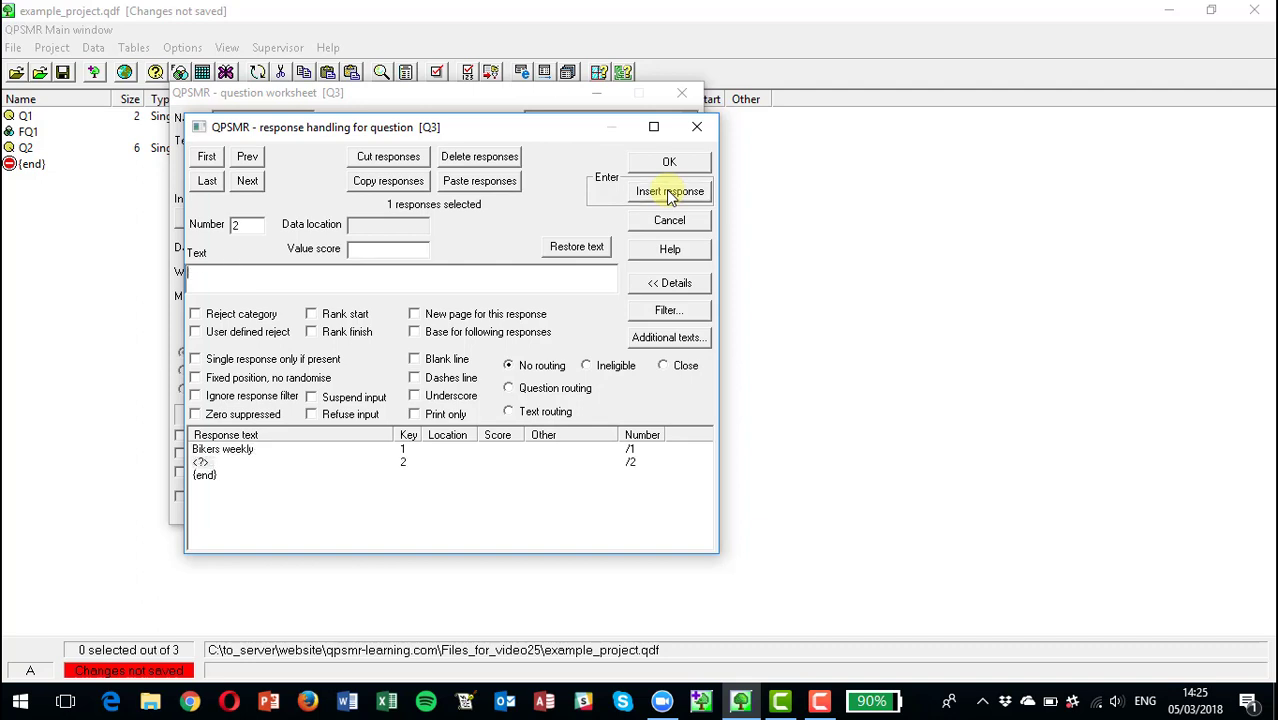
type("My motor")
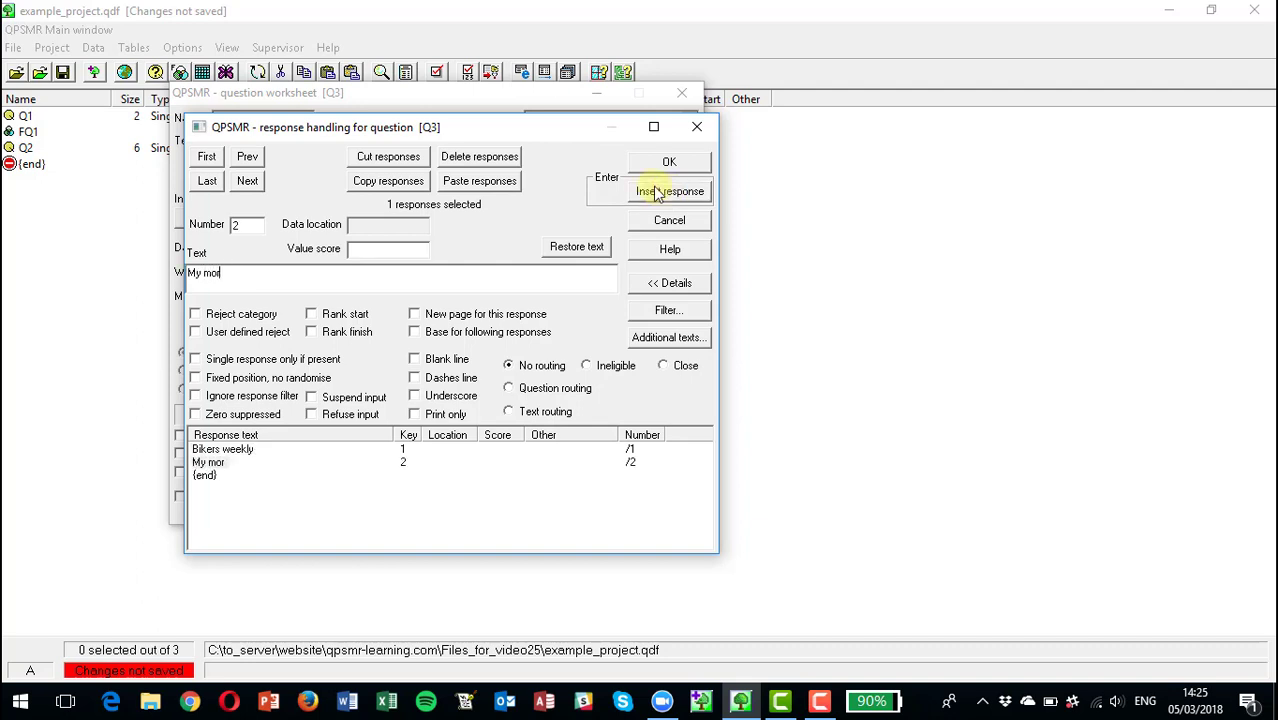
type("bike")
- Add "On 2 wheels" and "Bikers Monthly" as the third and fourth responses of Q3
left_click(657, 192)
type("On ")
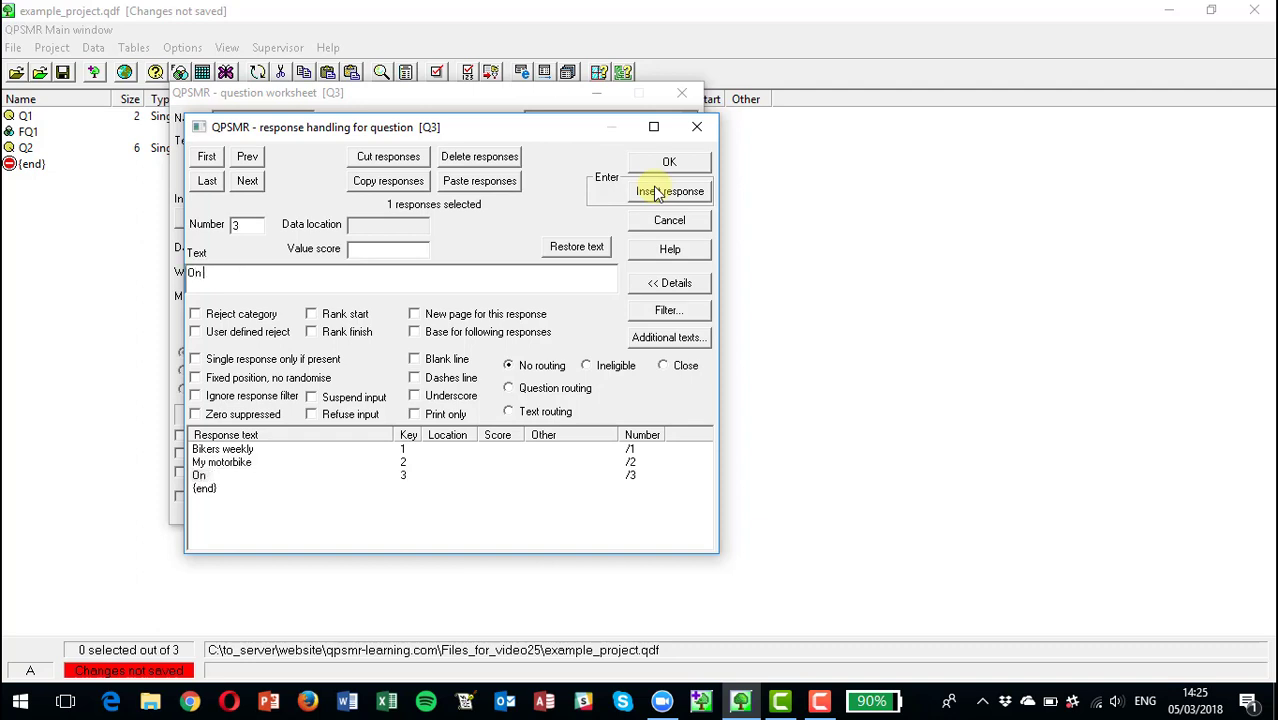
type("2 wheels")
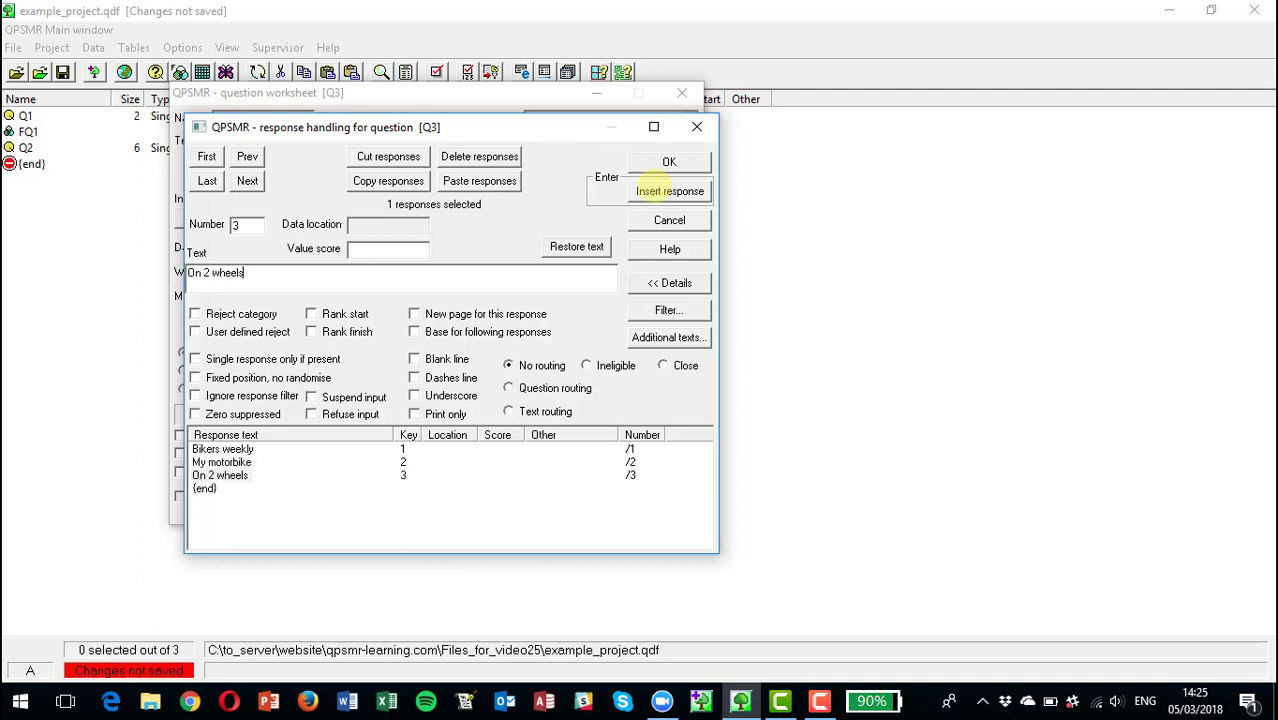
left_click(660, 191)
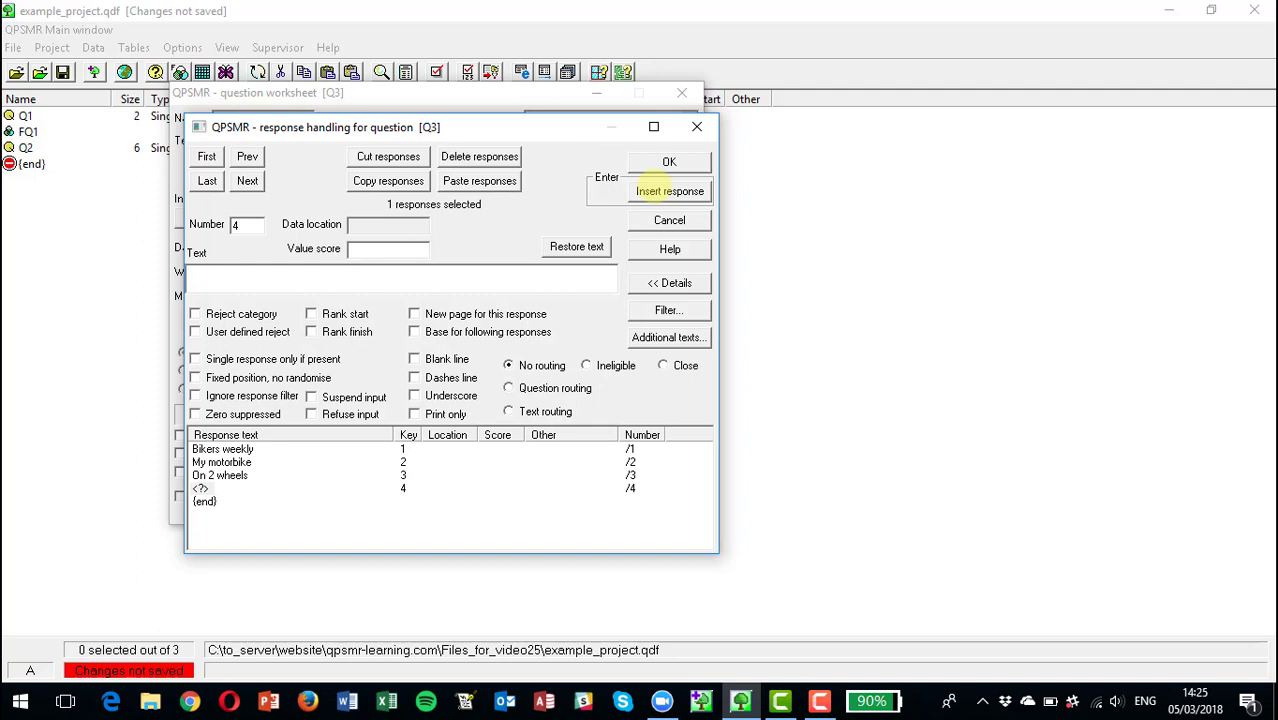
type("Bikers Monthly")
- Add "None of these" to Q3 as a single response only if present, and accept the responses and the question
left_click(660, 191)
type("None of these")
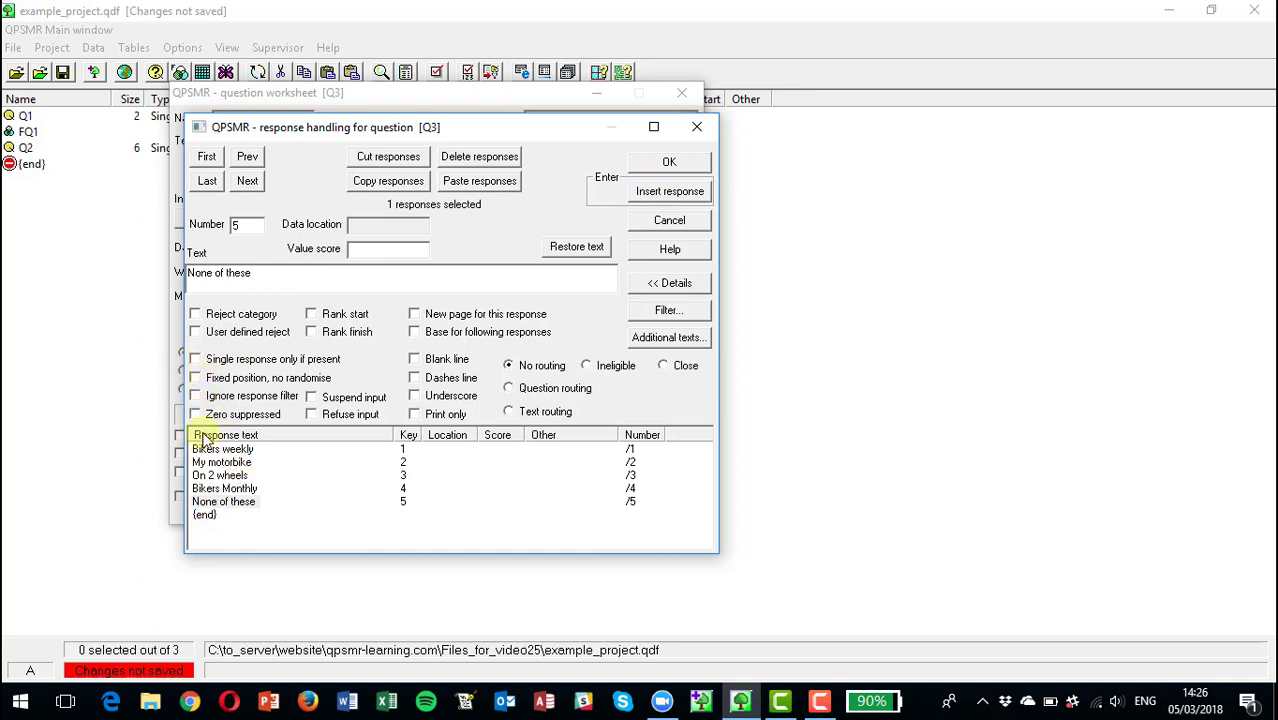
left_click(196, 360)
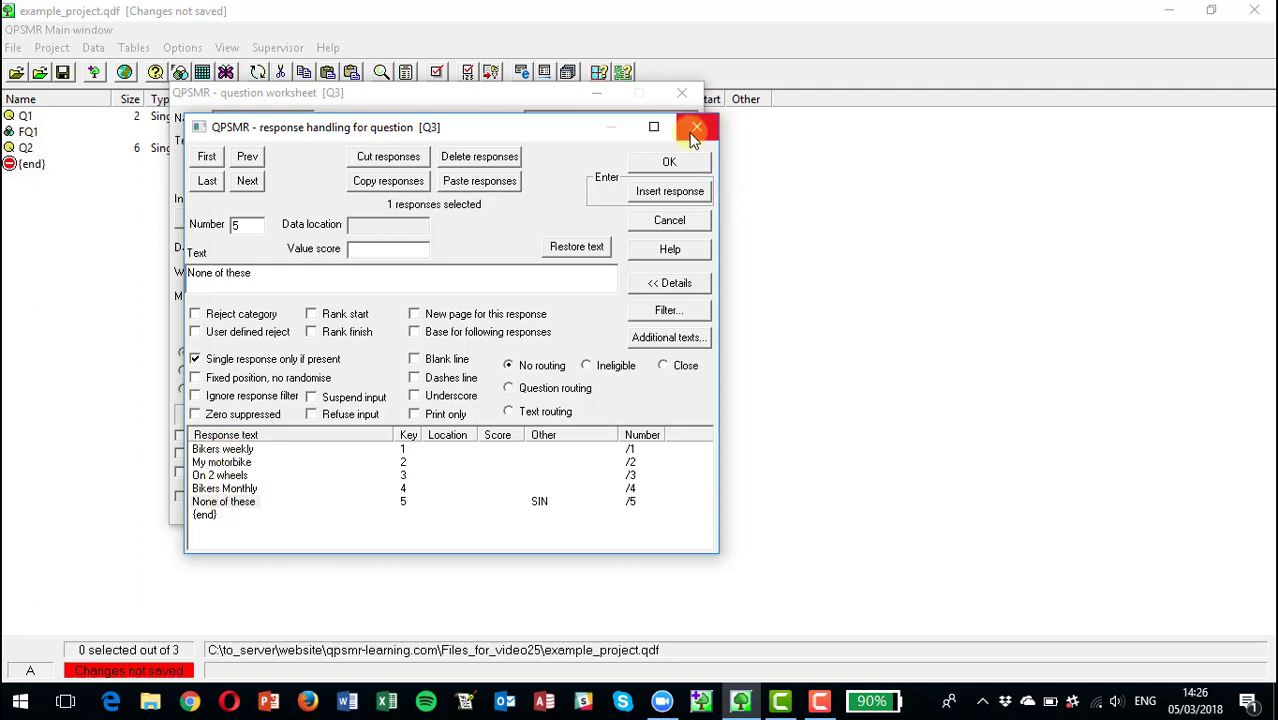
left_click(673, 163)
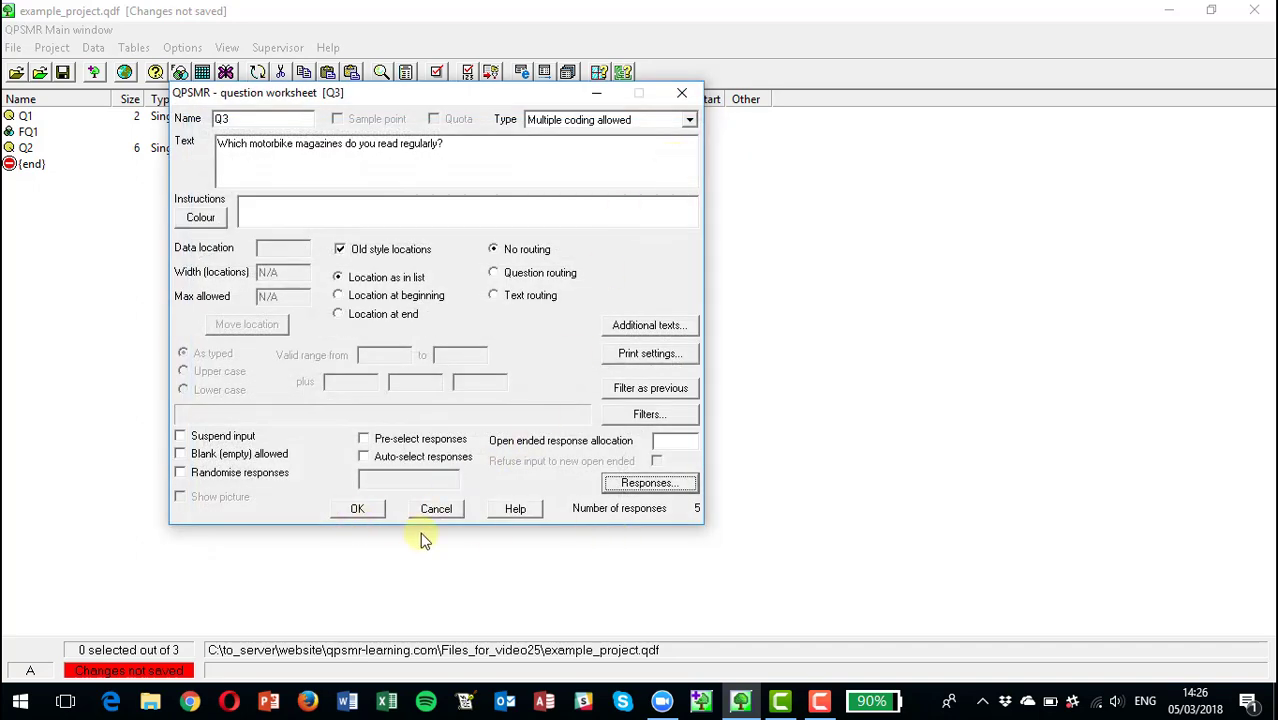
left_click(354, 512)
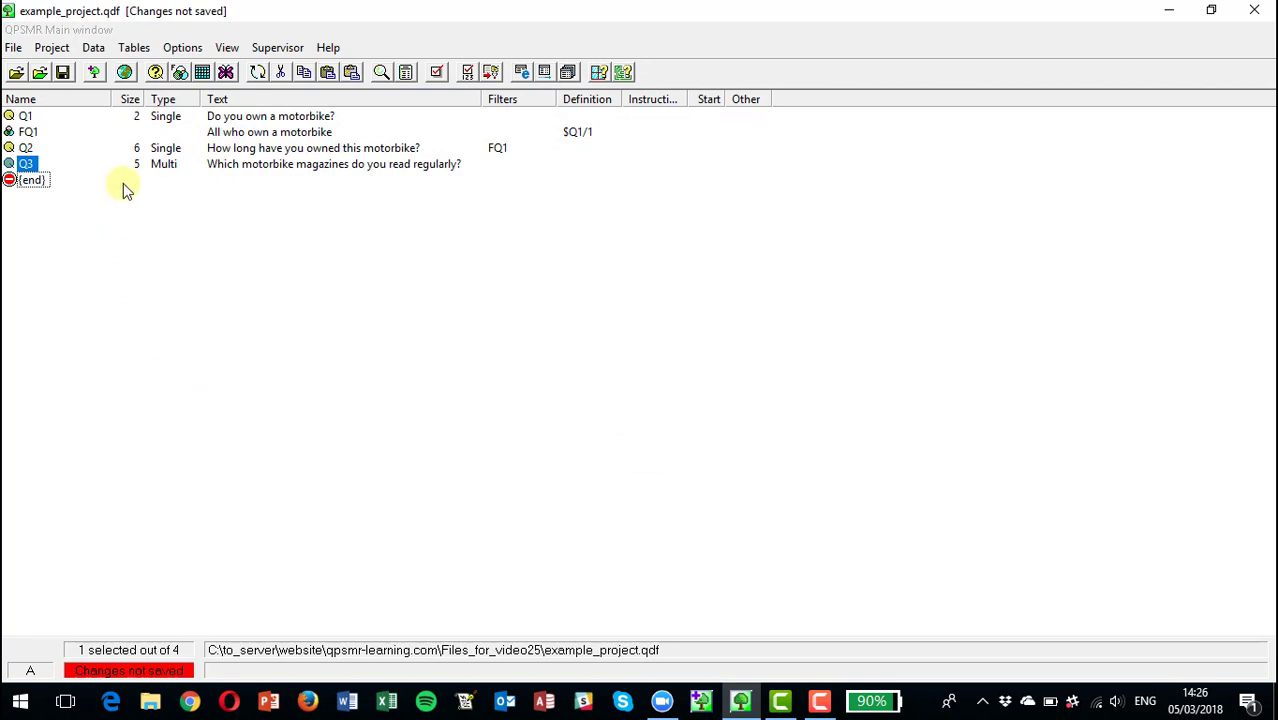
- Insert question Q4 as an integer without decimal point with the text "How many motorbikes have you owned in the last 5 years?"
left_click(54, 50)
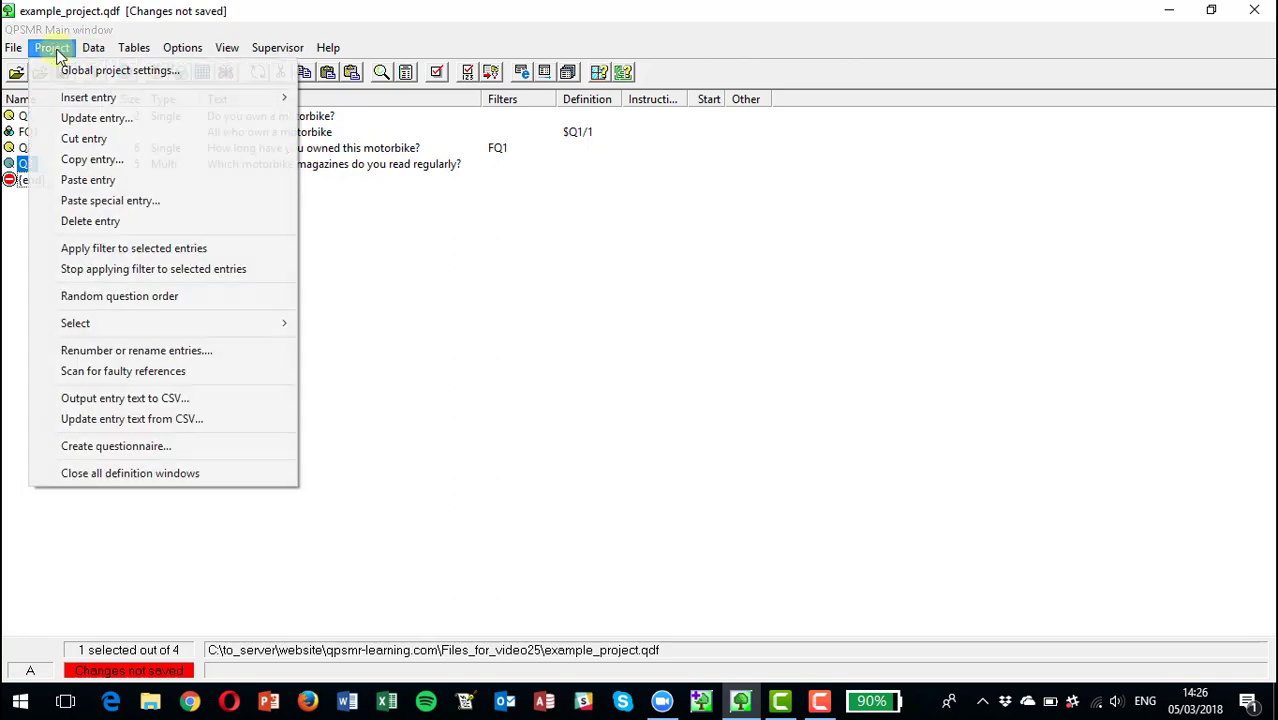
mouse_move(228, 97)
left_click(360, 94)
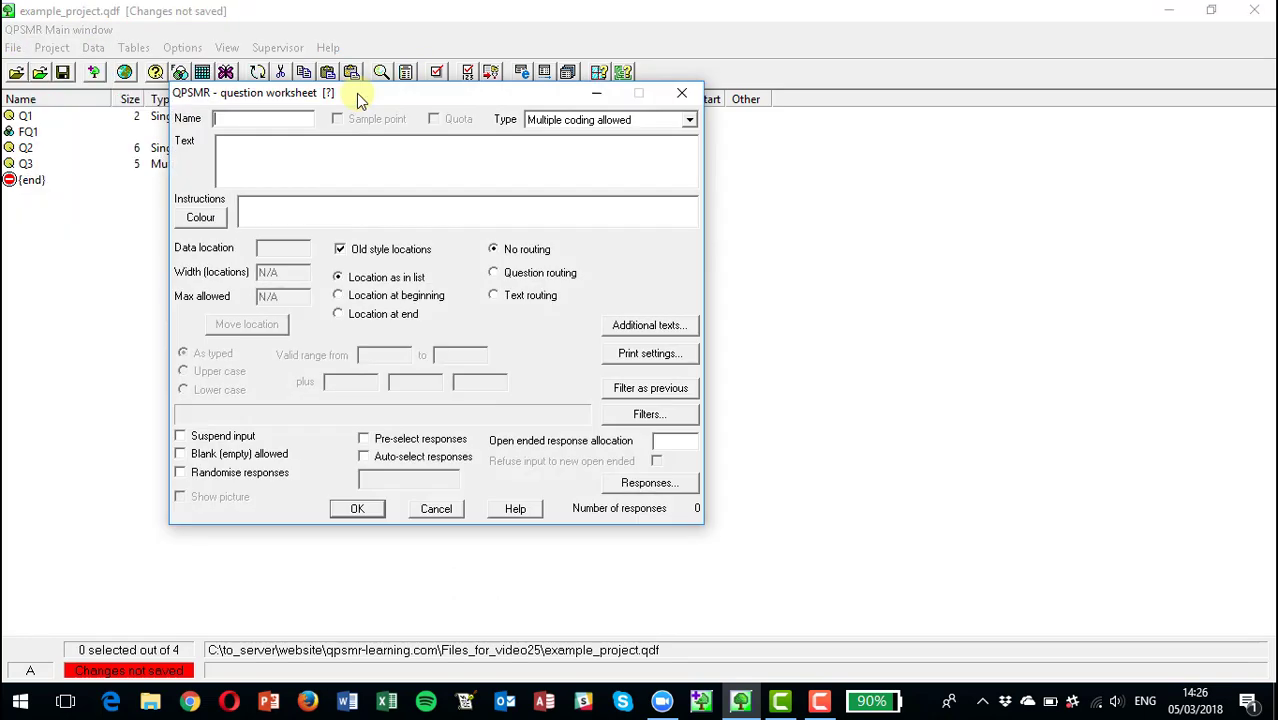
type("Q4")
left_click(568, 121)
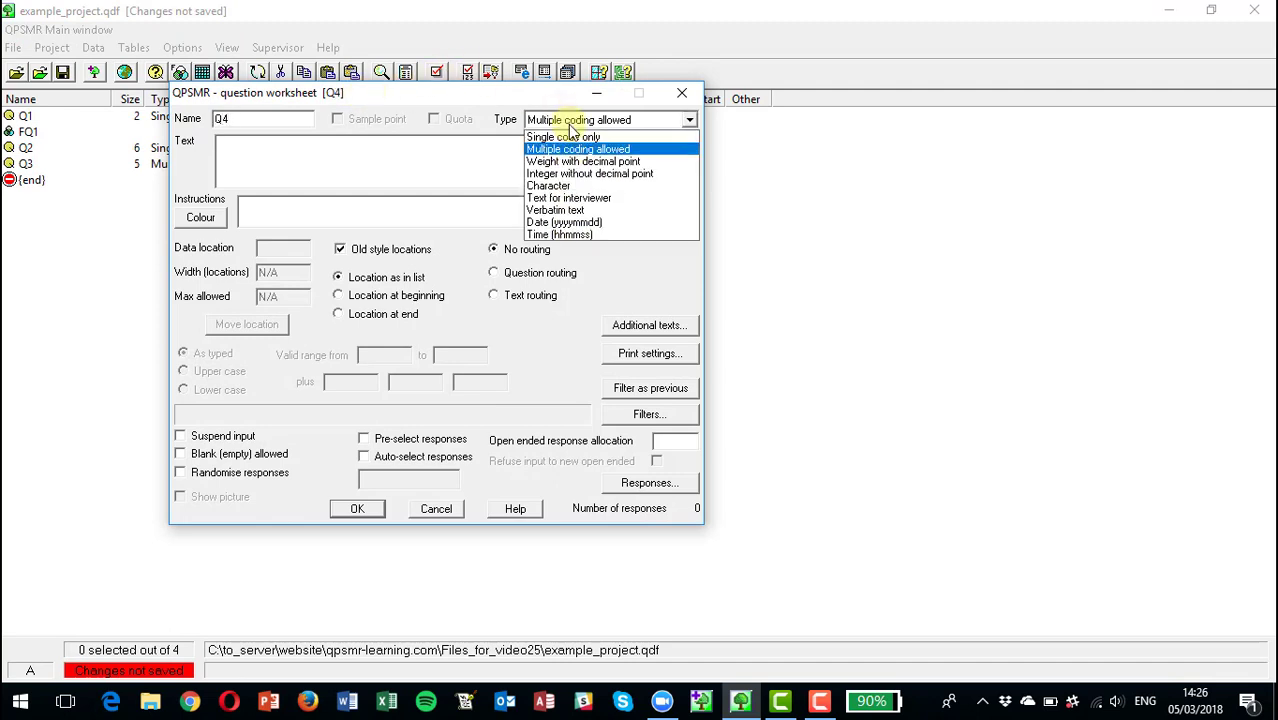
left_click(572, 174)
left_click(396, 158)
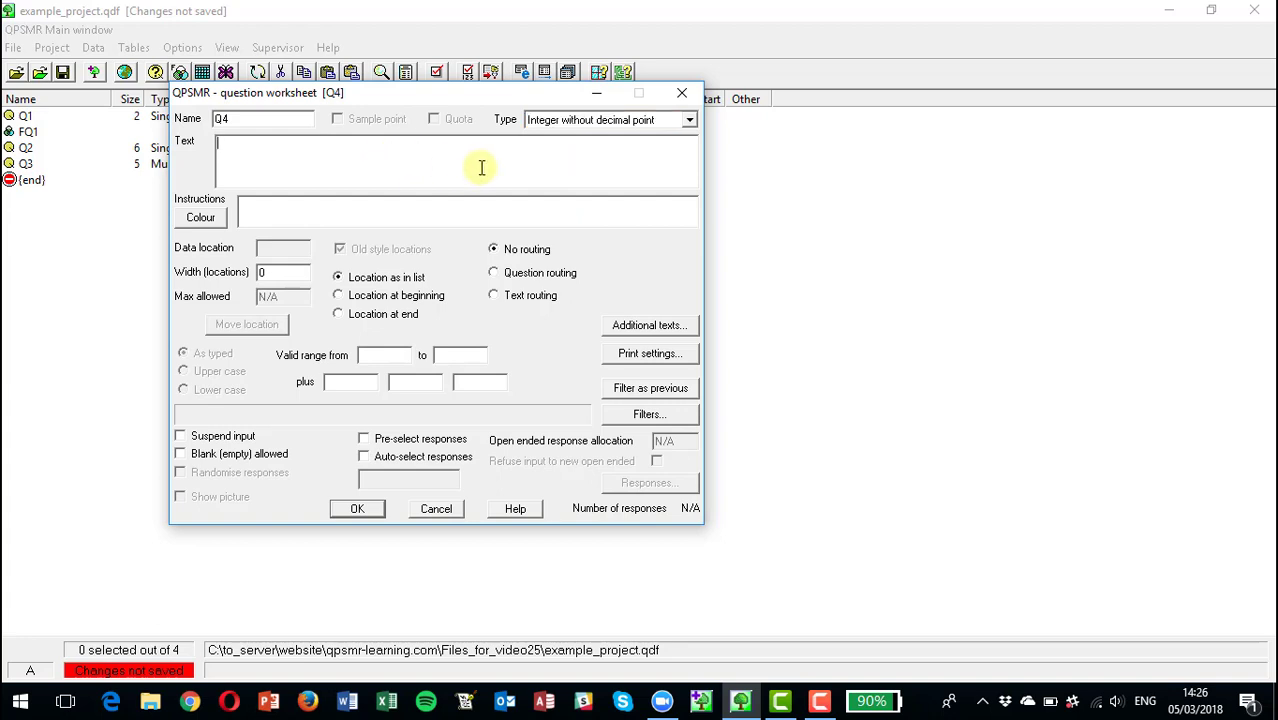
type("How many motorbikes ha")
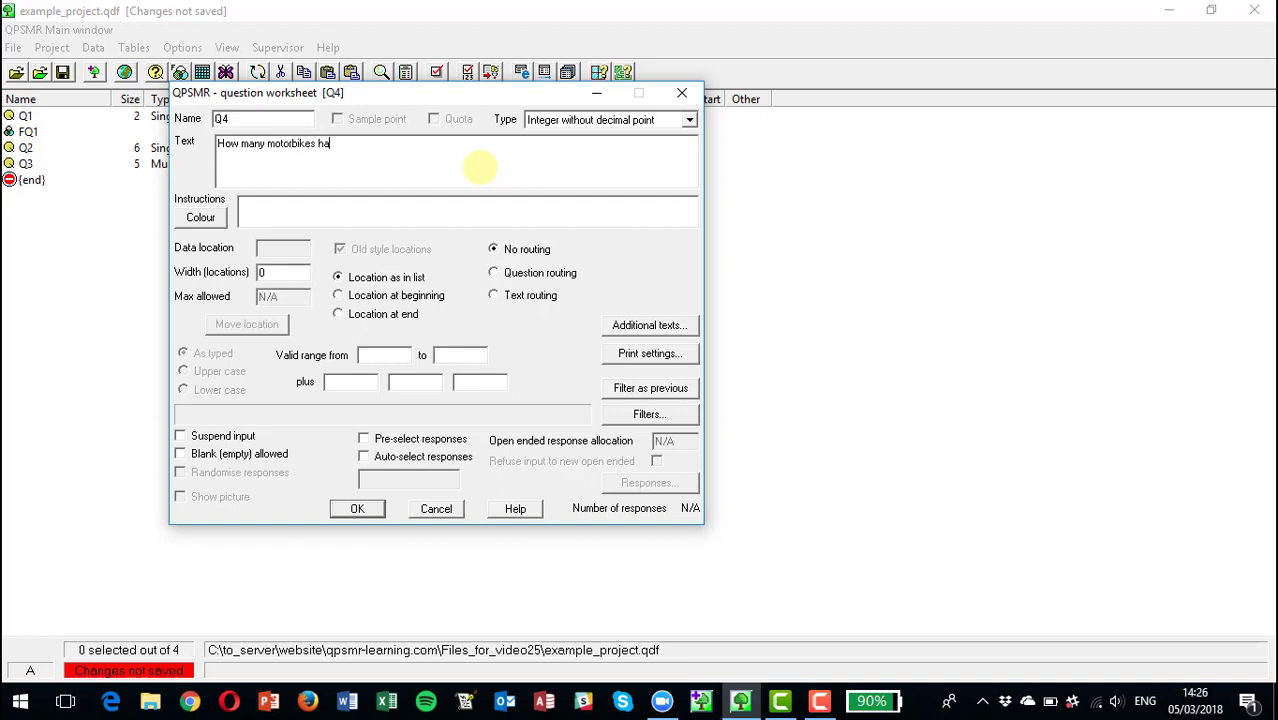
type("ve you owned in the last 5 ")
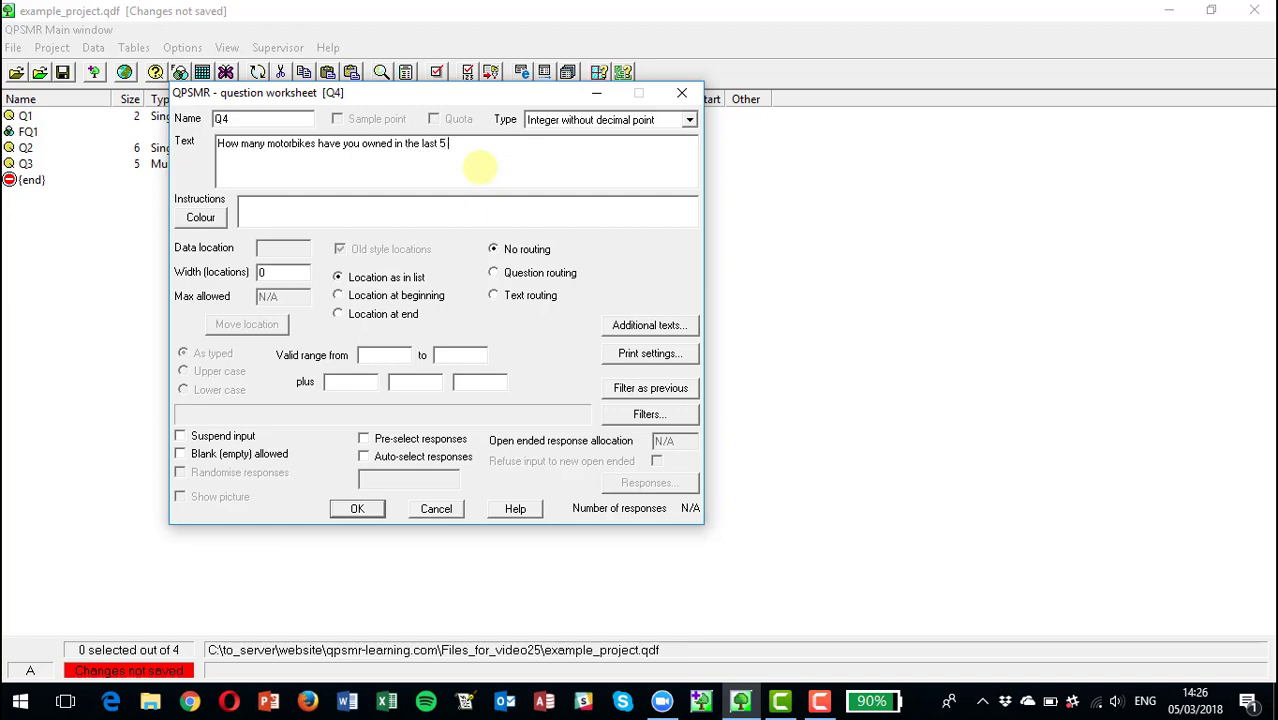
type("years?")
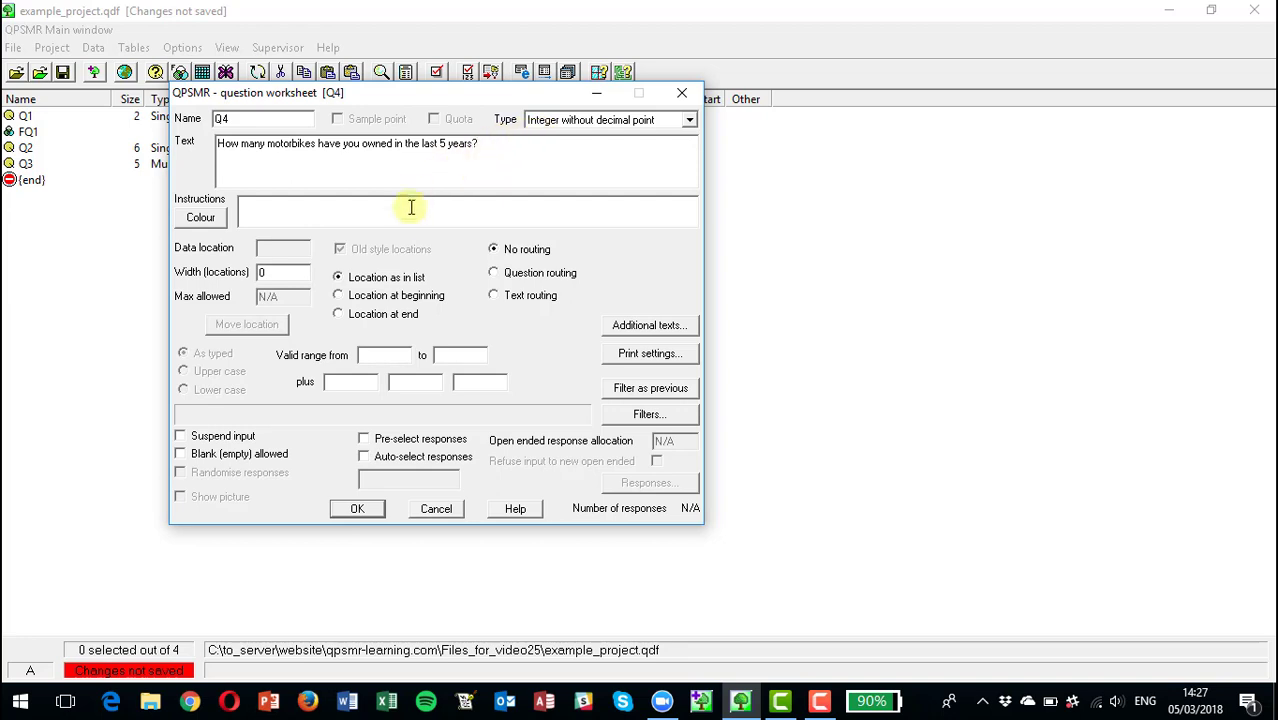
- Set the width of Q4 to 2 locations and accept the question
left_click(264, 276)
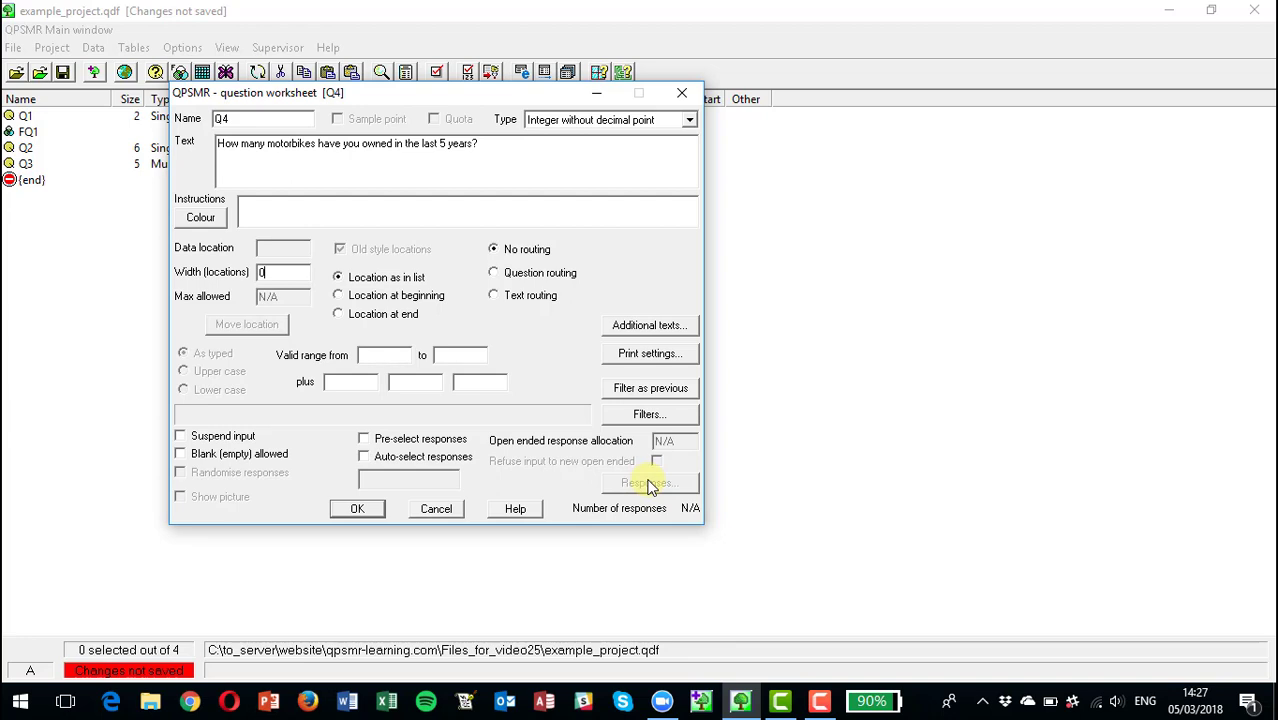
double_click(258, 272)
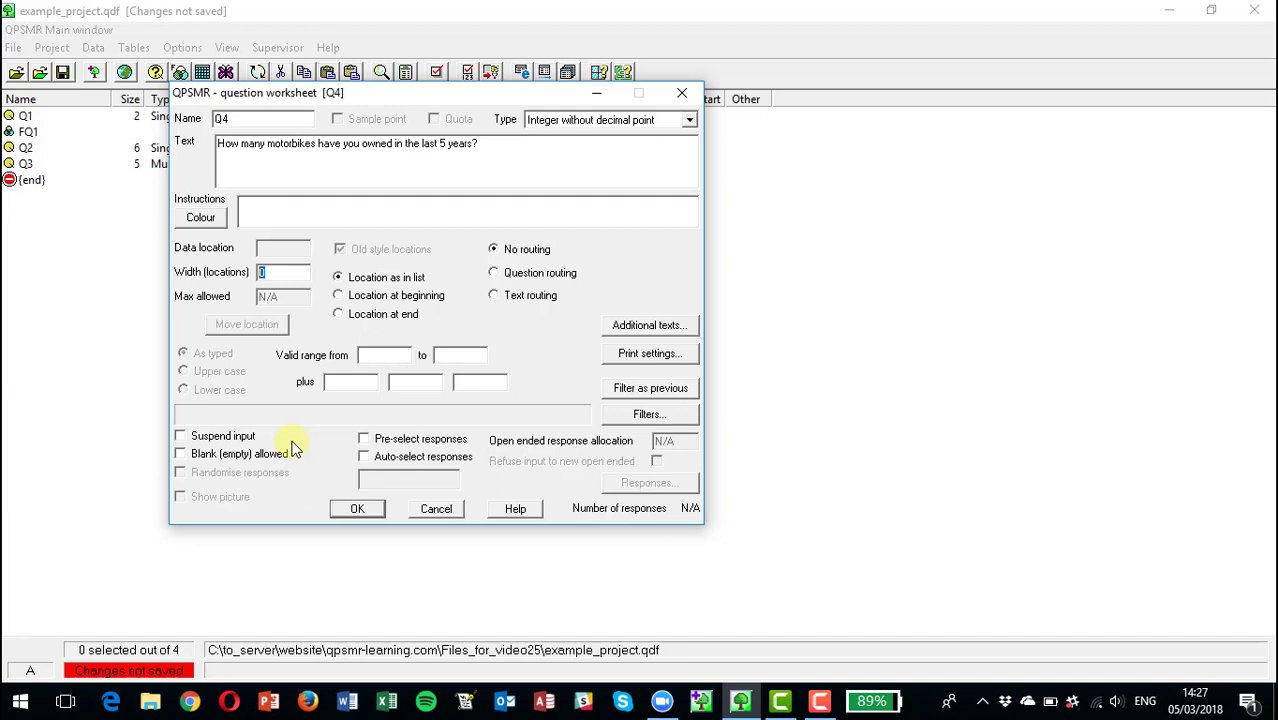
type("2")
left_click(357, 509)
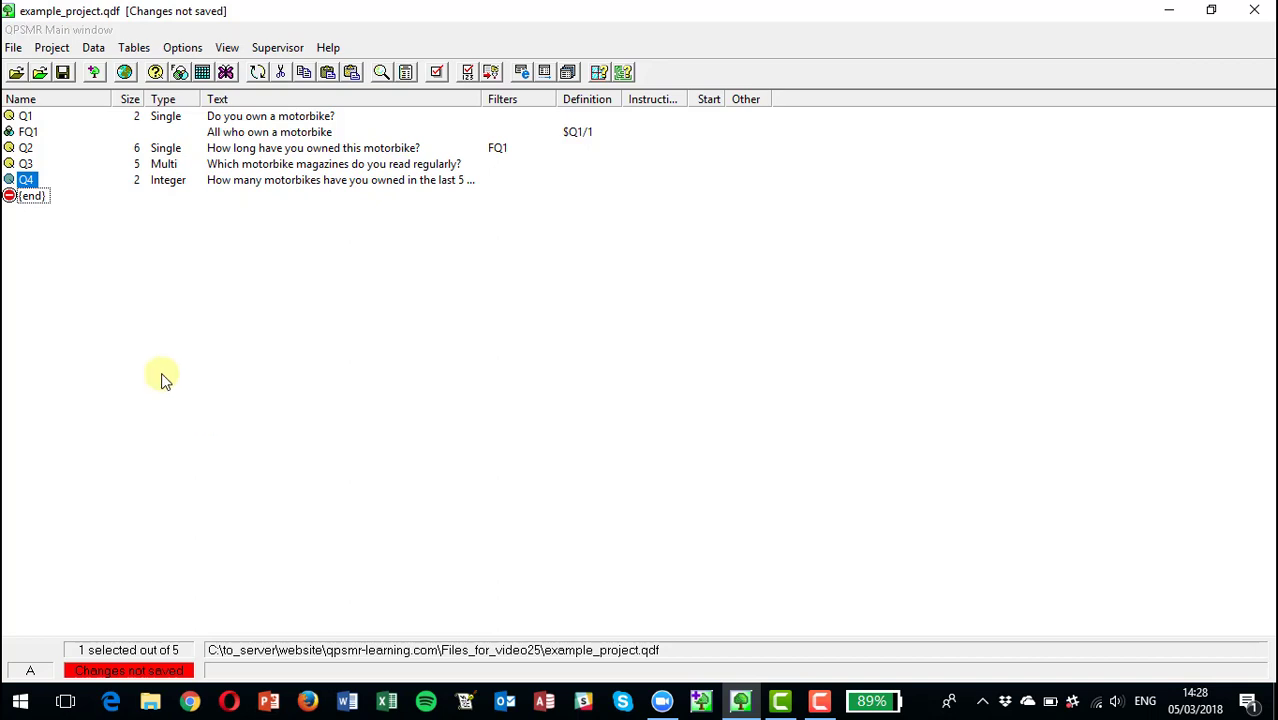
- Insert verbatim text question Q5 with the text "How do you enjoy using your motorbike?" and accept it
left_click(57, 56)
mouse_move(95, 97)
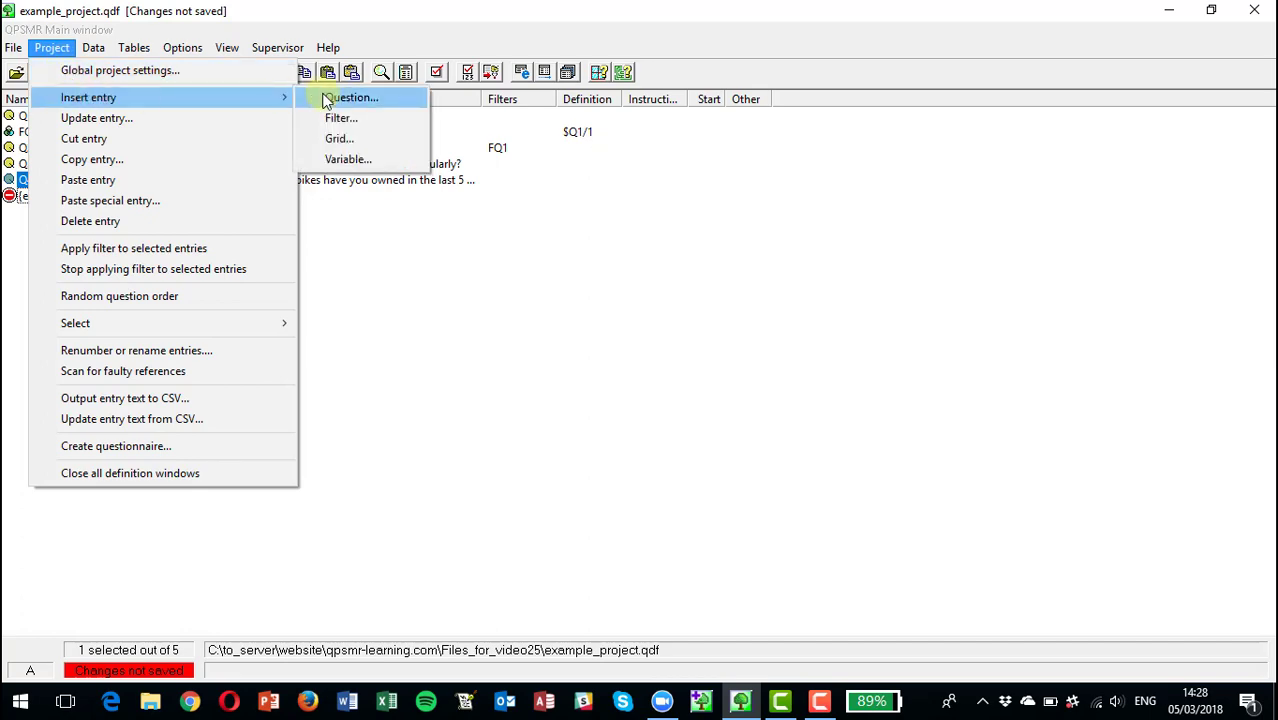
left_click(338, 98)
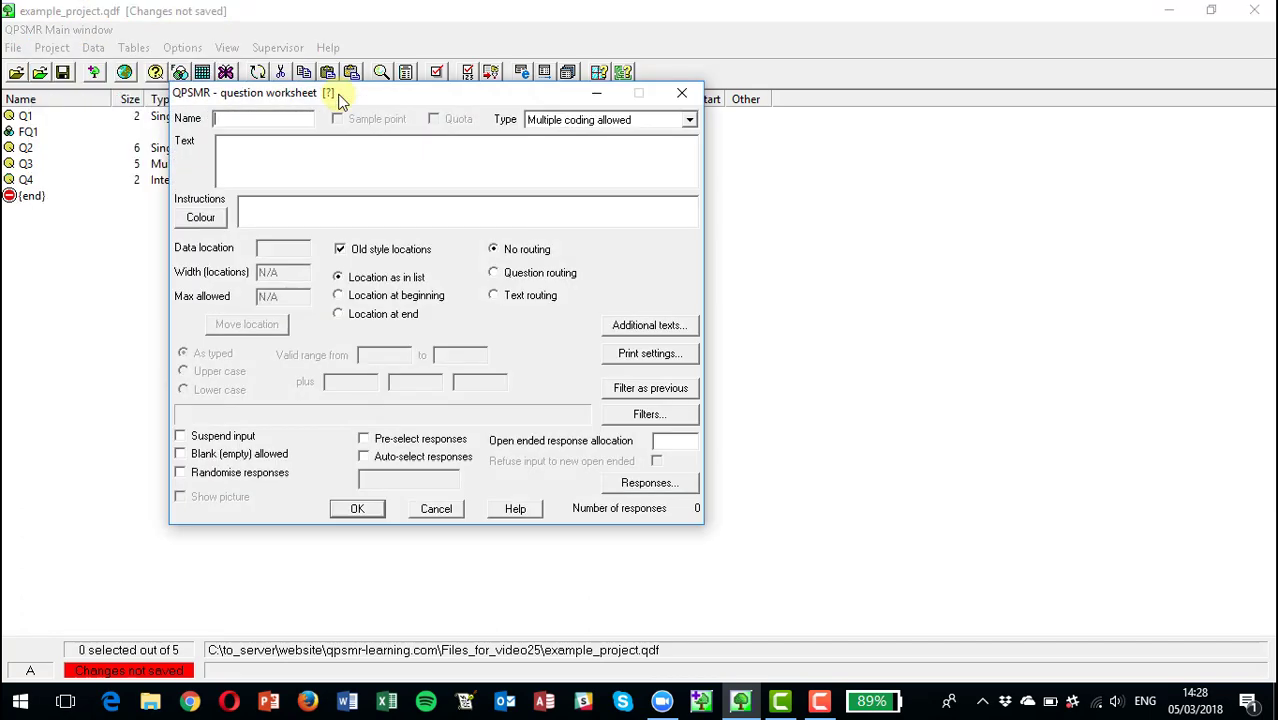
type("Q5")
left_click(559, 120)
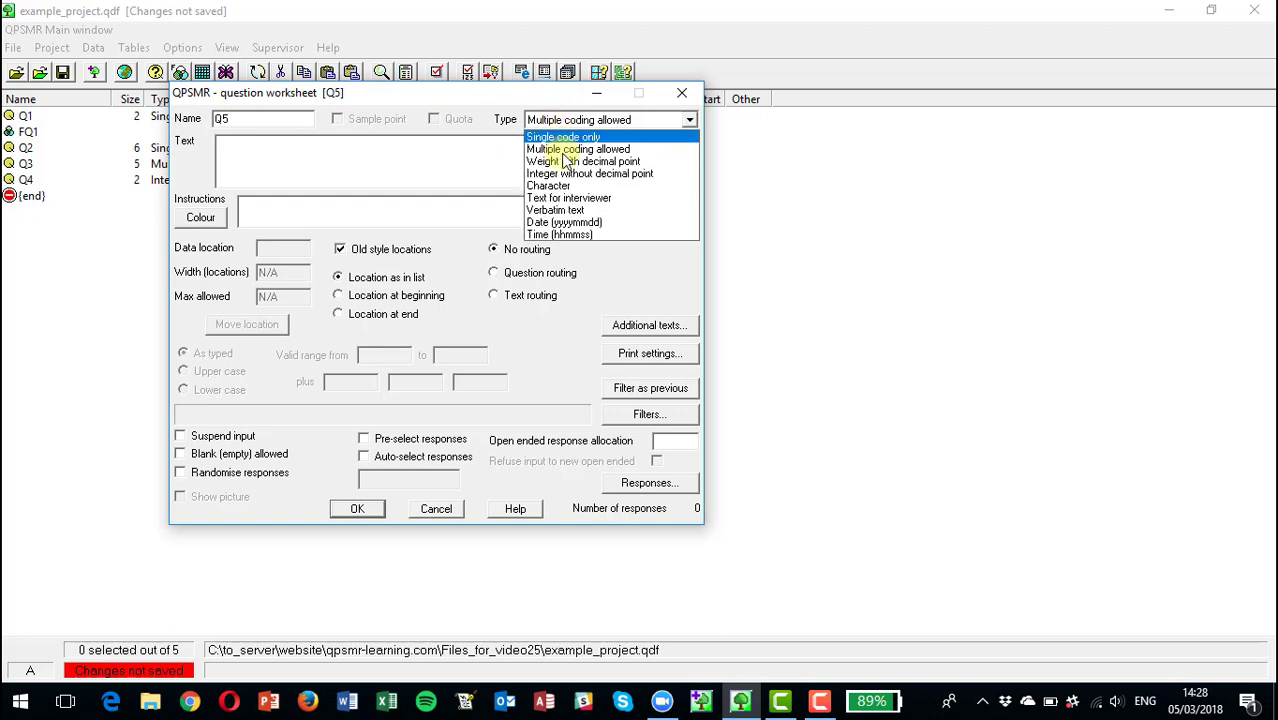
left_click(566, 212)
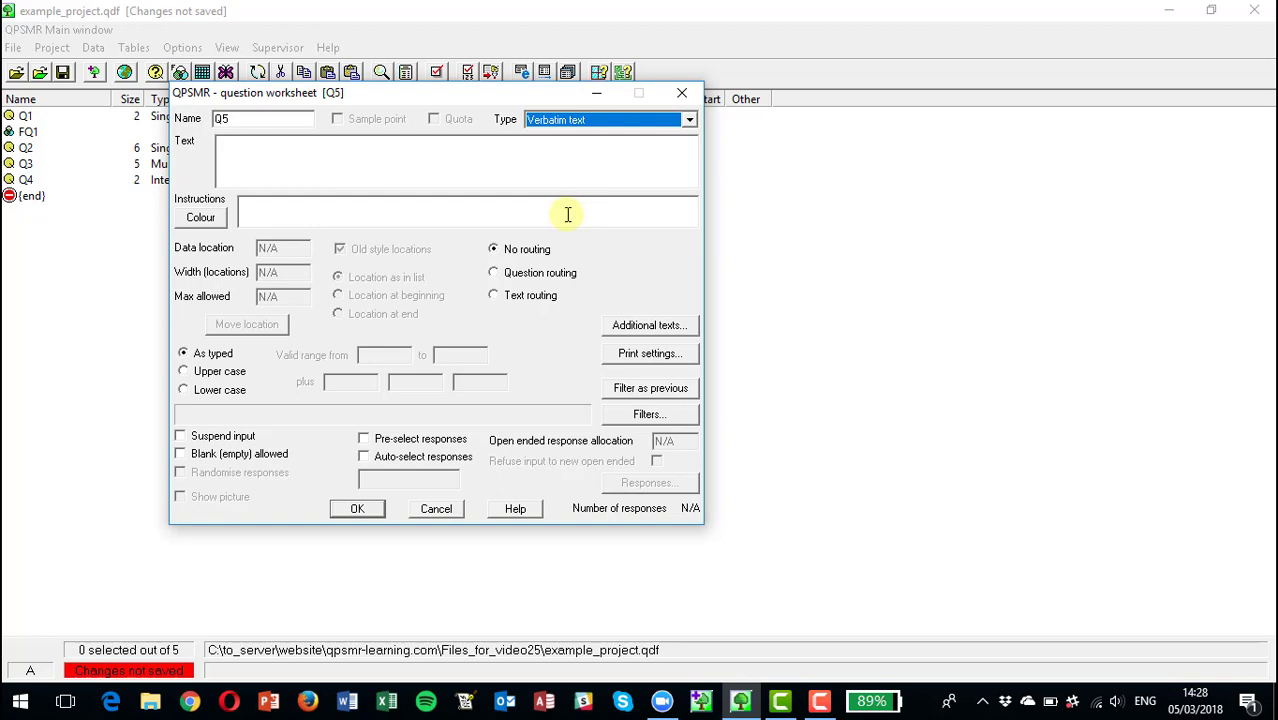
left_click(296, 172)
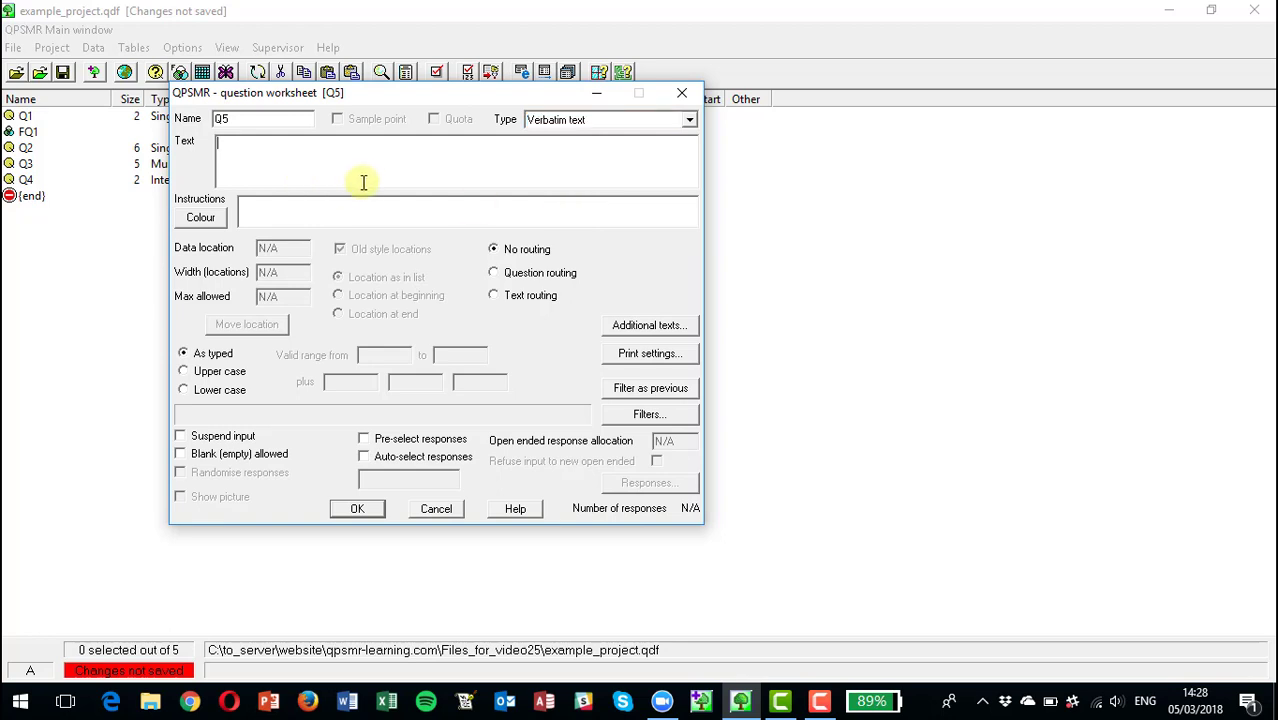
type("How do you enjoy using")
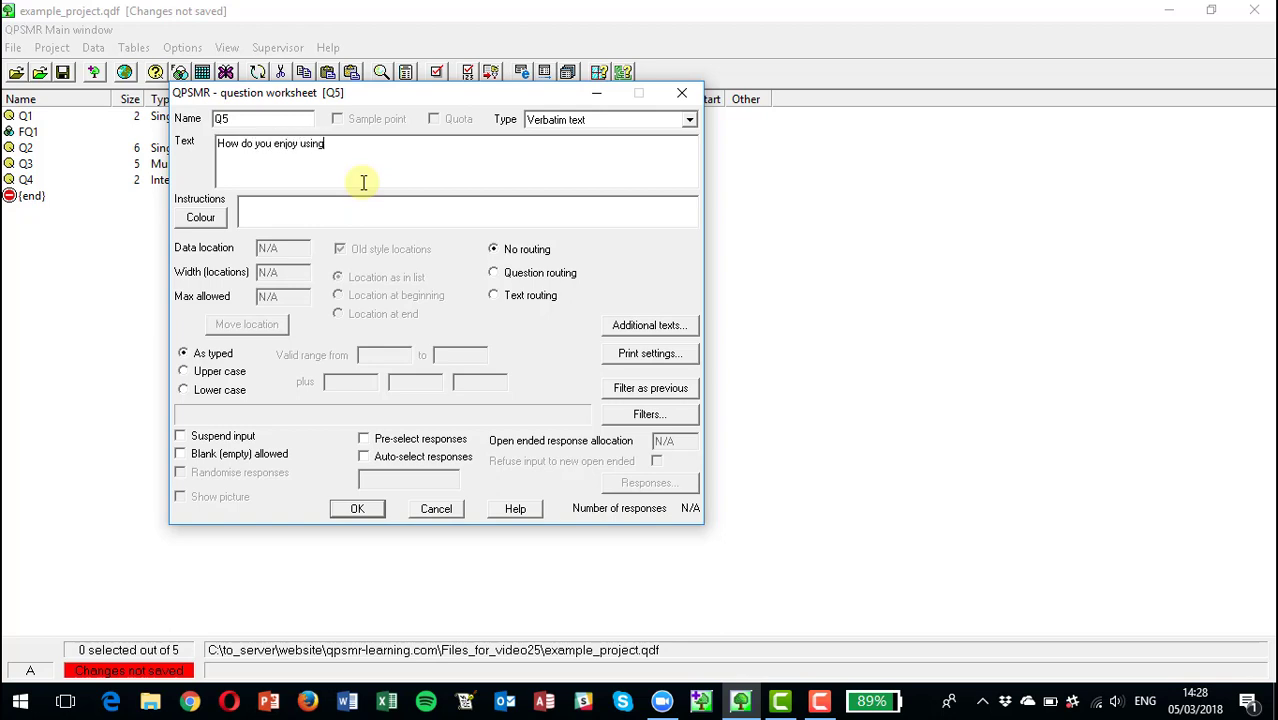
type(" your motorbike?")
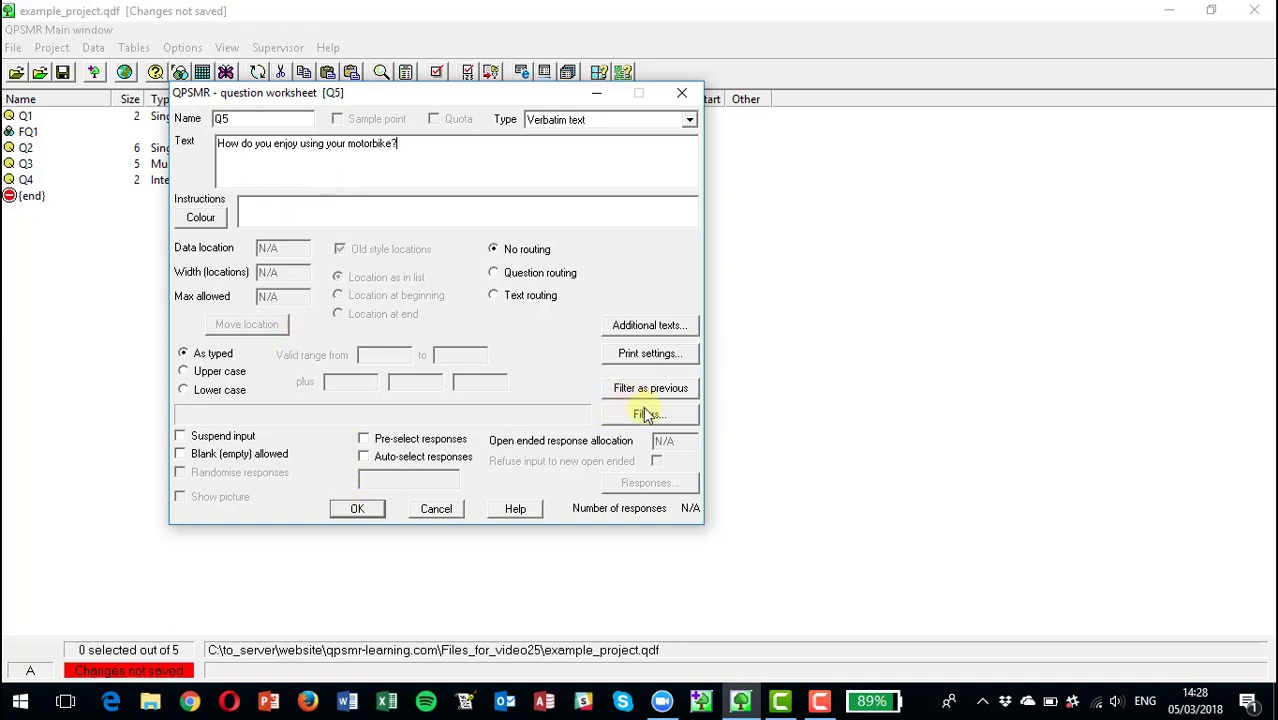
left_click(357, 510)
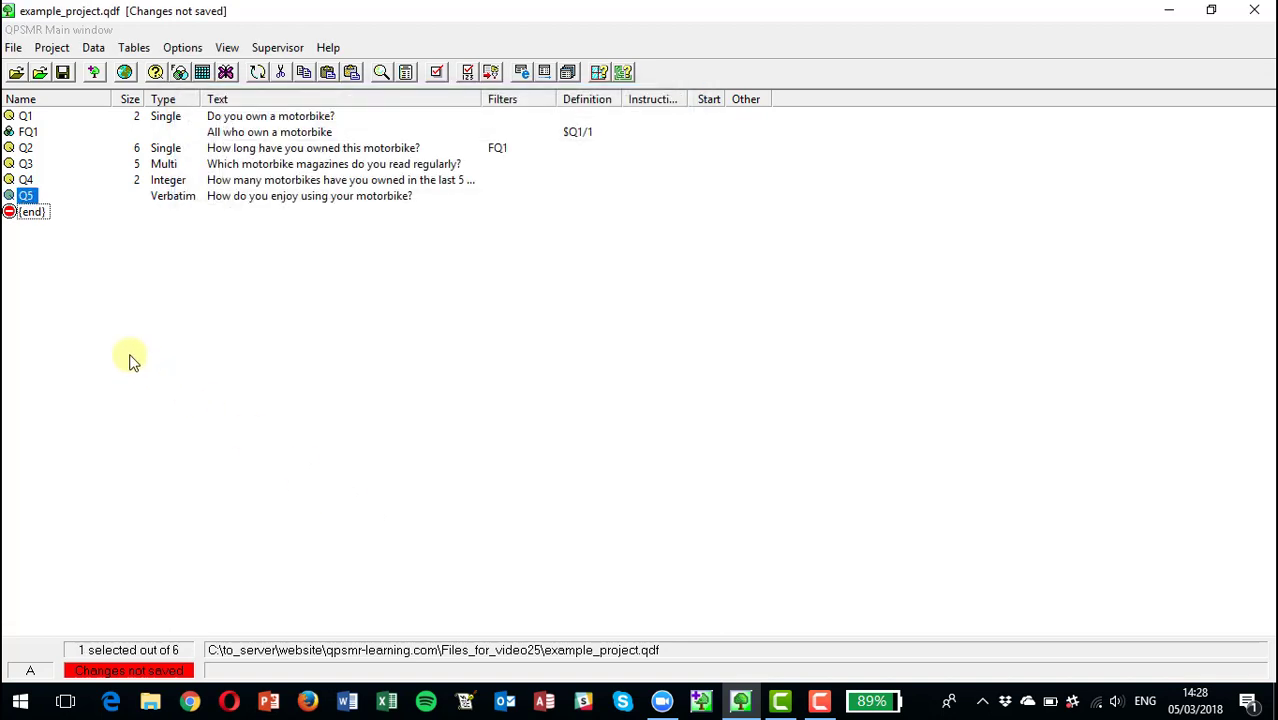
- Apply the question filter FQ1 to the whole of question Q5 and accept the change
double_click(27, 197)
left_click(630, 414)
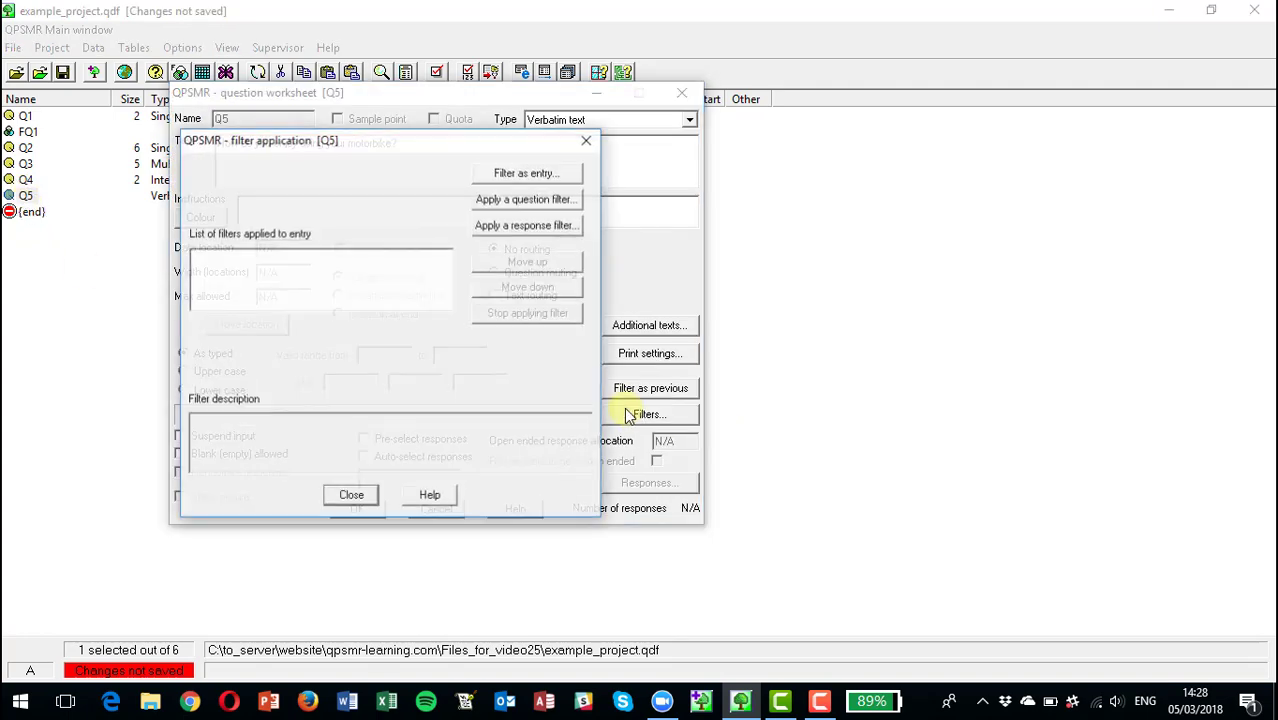
left_click(514, 199)
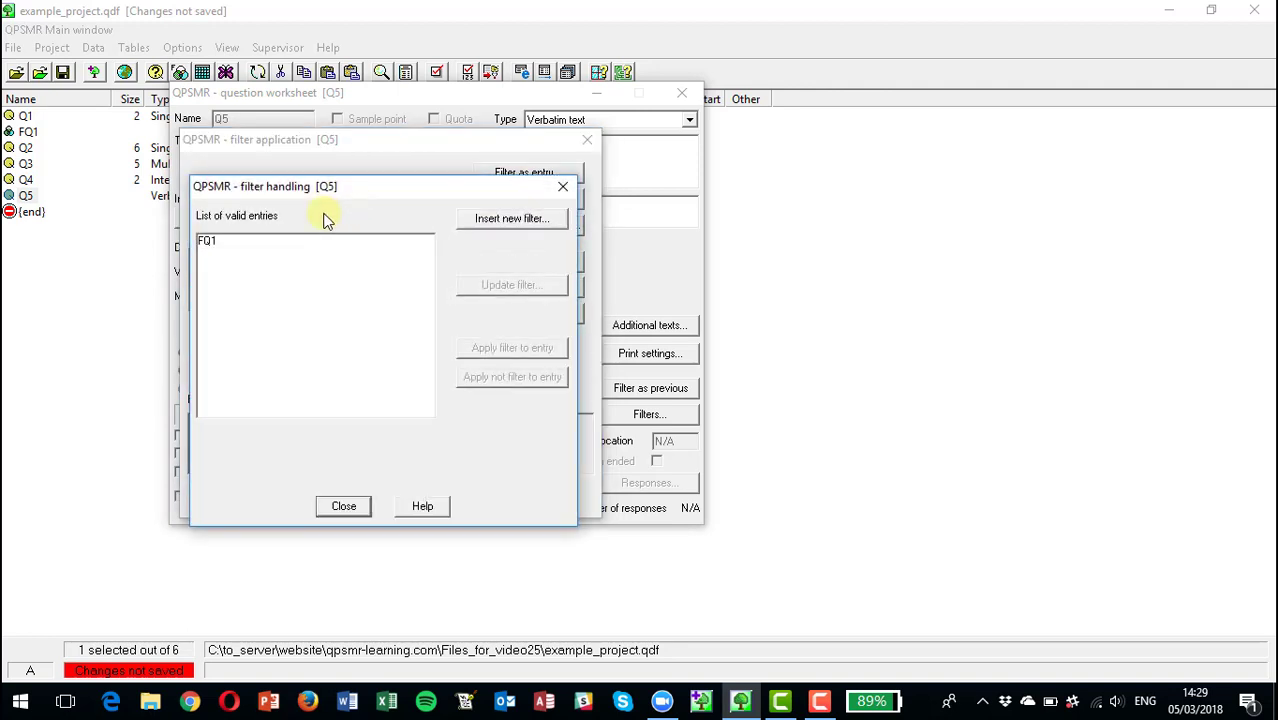
left_click(208, 240)
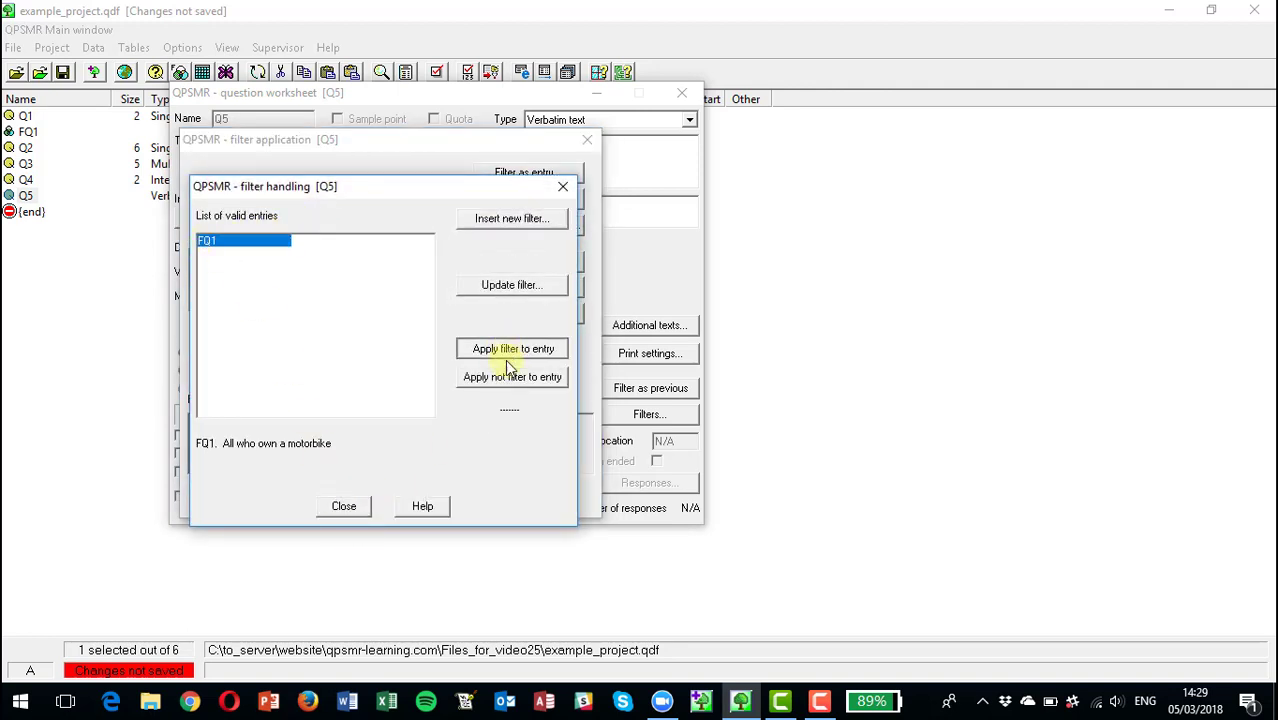
left_click(509, 350)
left_click(343, 507)
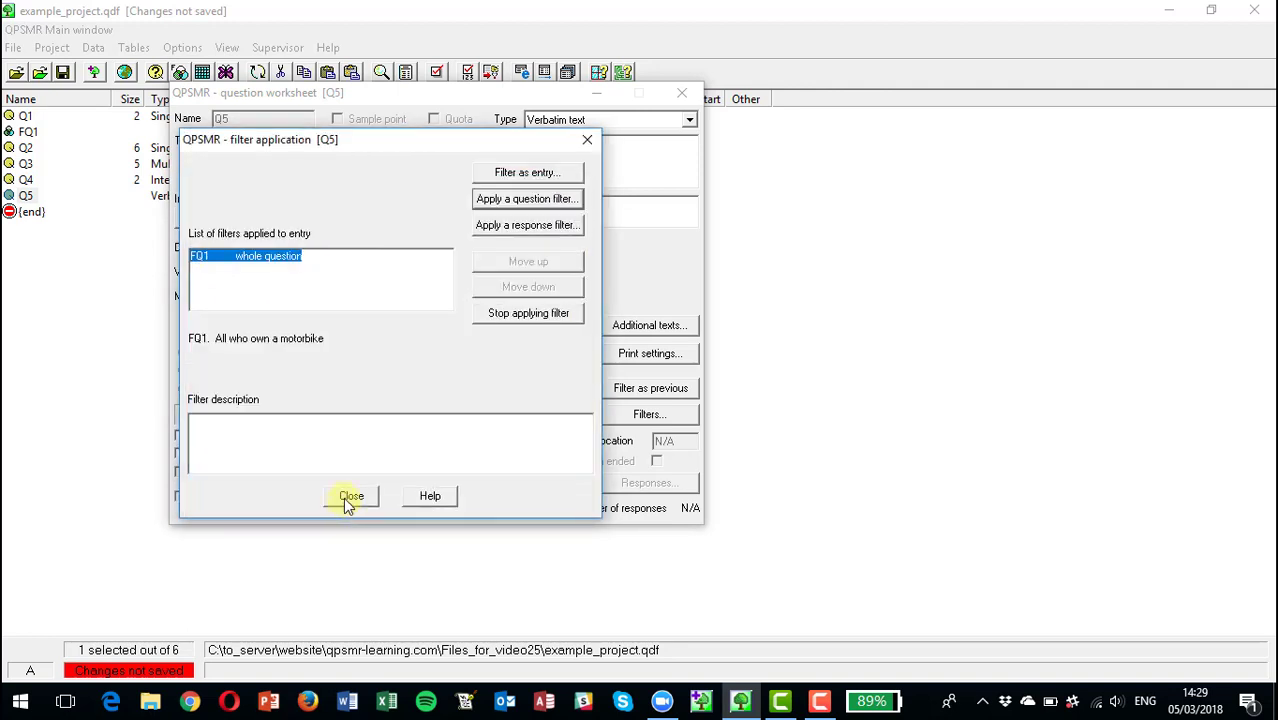
left_click(343, 497)
left_click(364, 510)
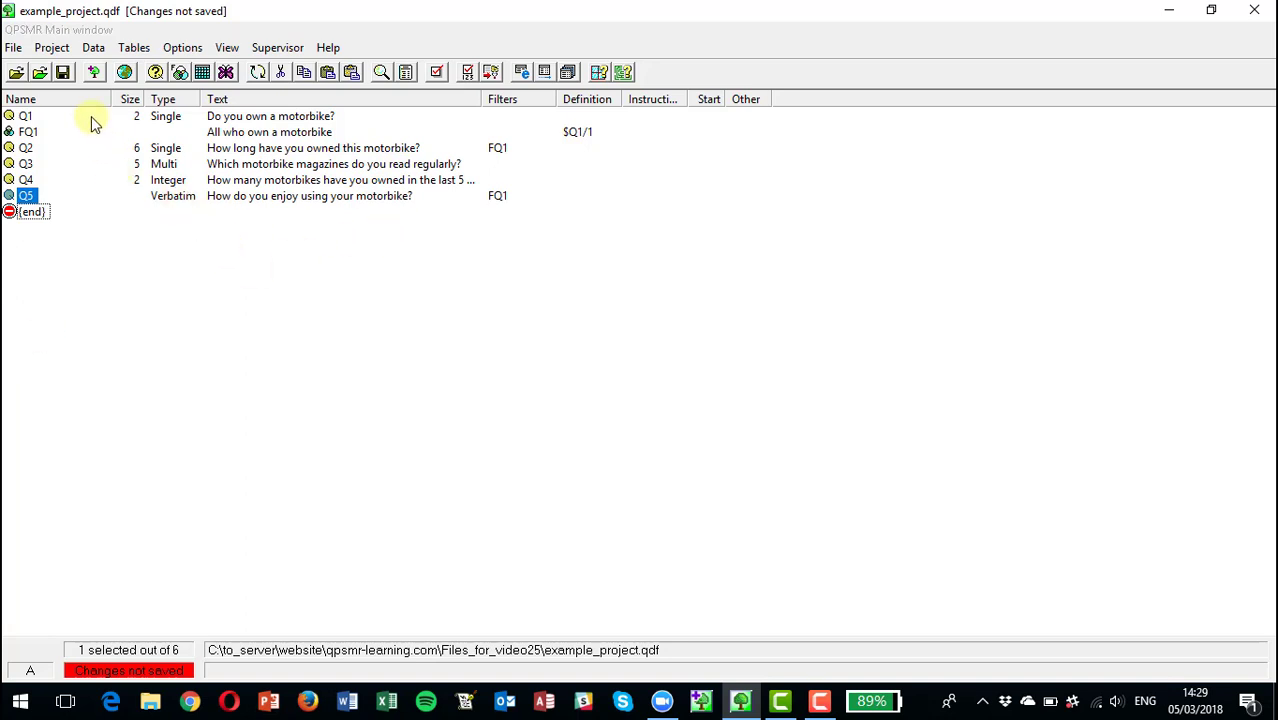
- Insert a grid entry named Q6 after question Q5 with the description "q6 grid"
left_click(61, 50)
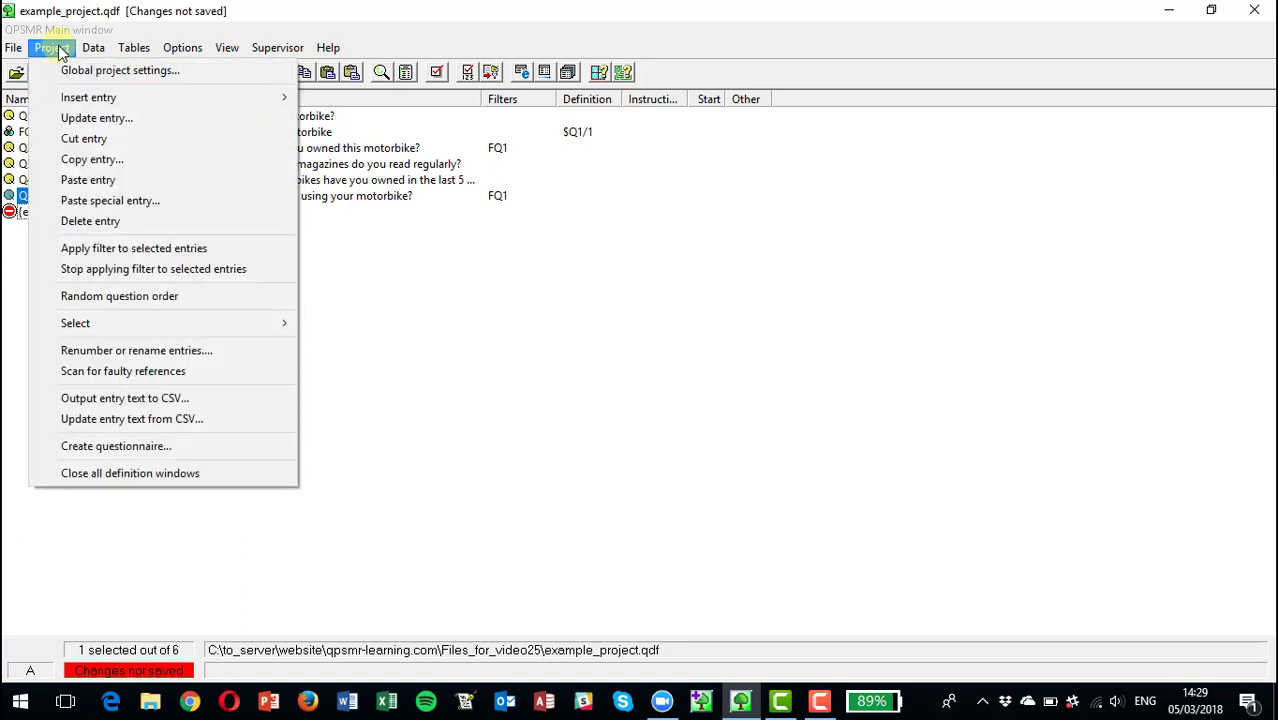
mouse_move(90, 102)
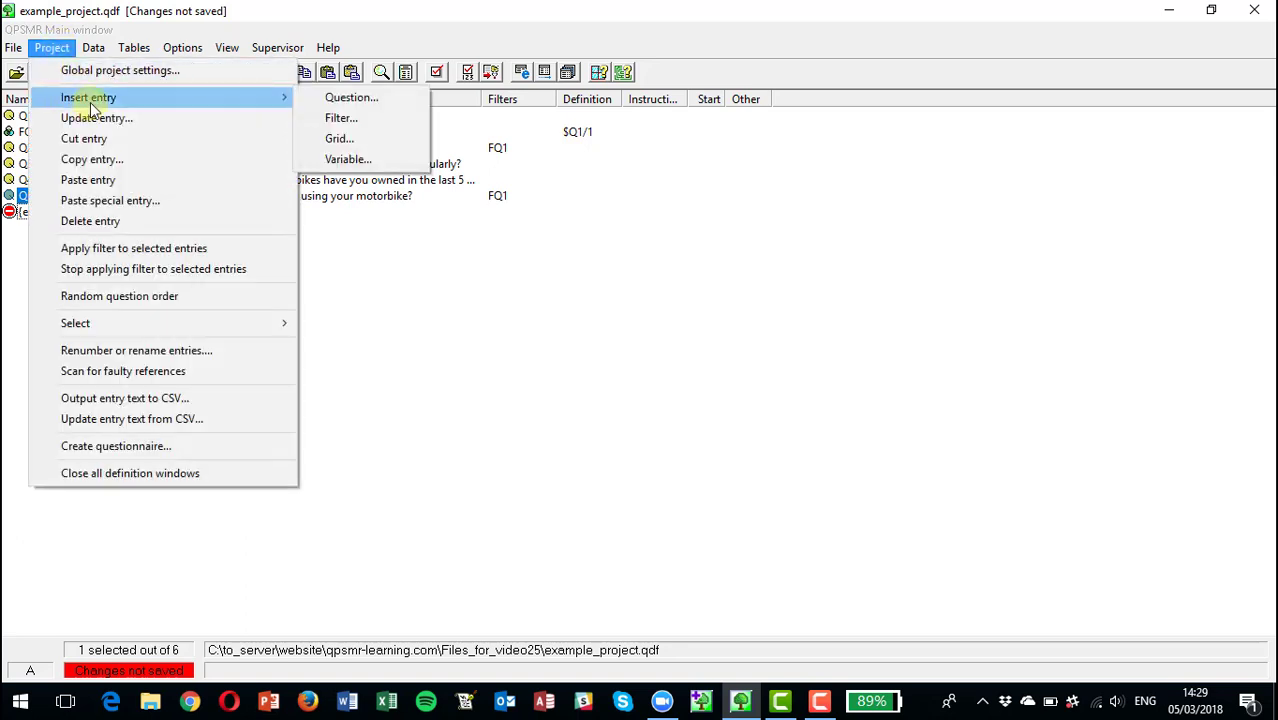
left_click(335, 141)
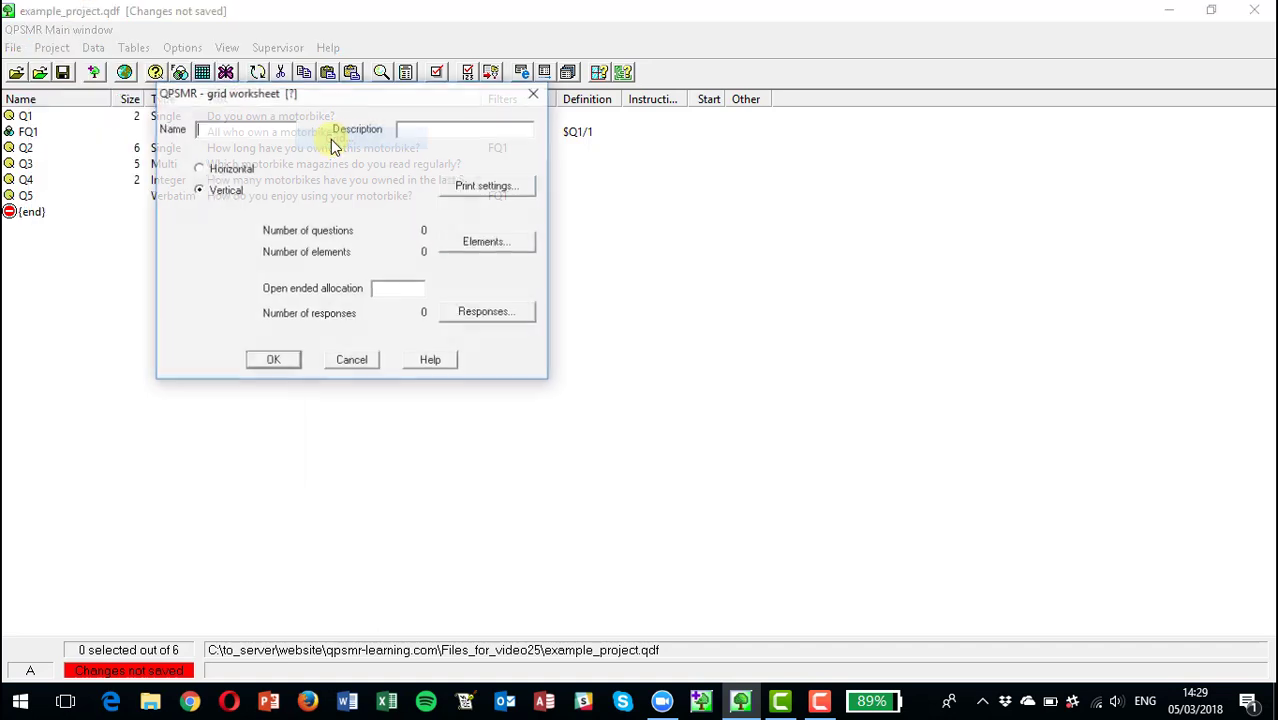
type("Q6")
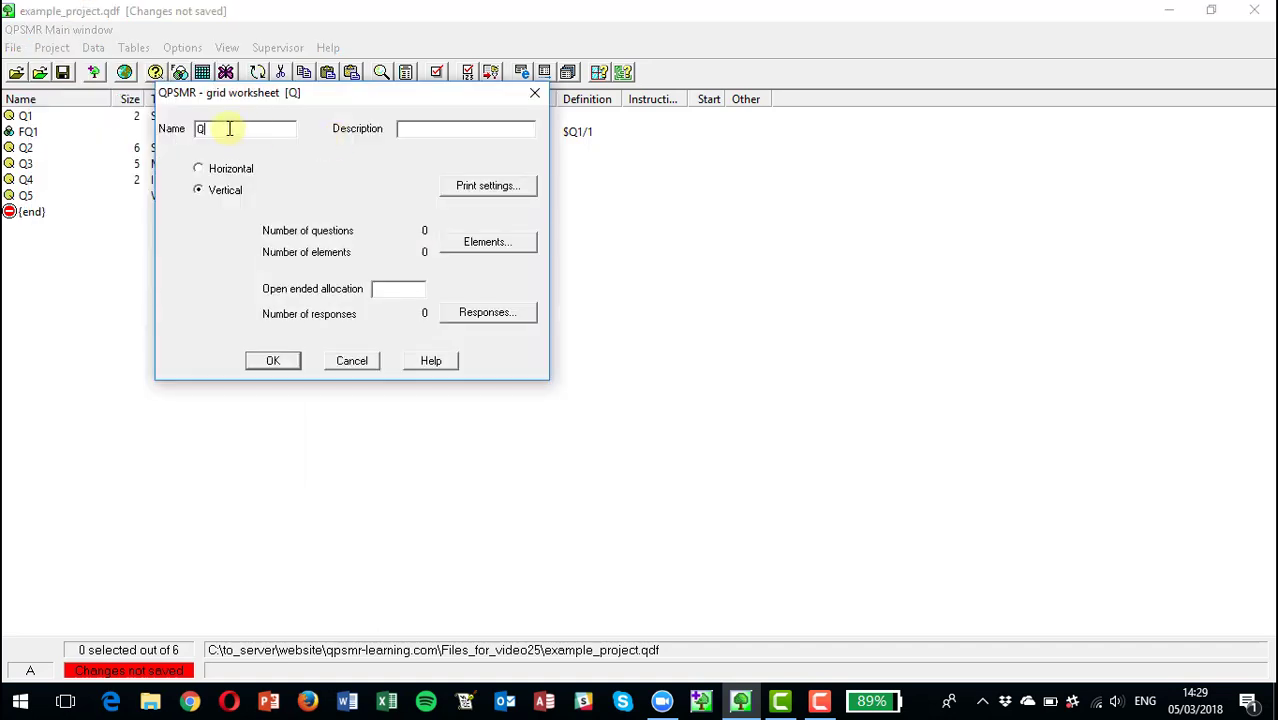
left_click(439, 125)
type("q6 grid")
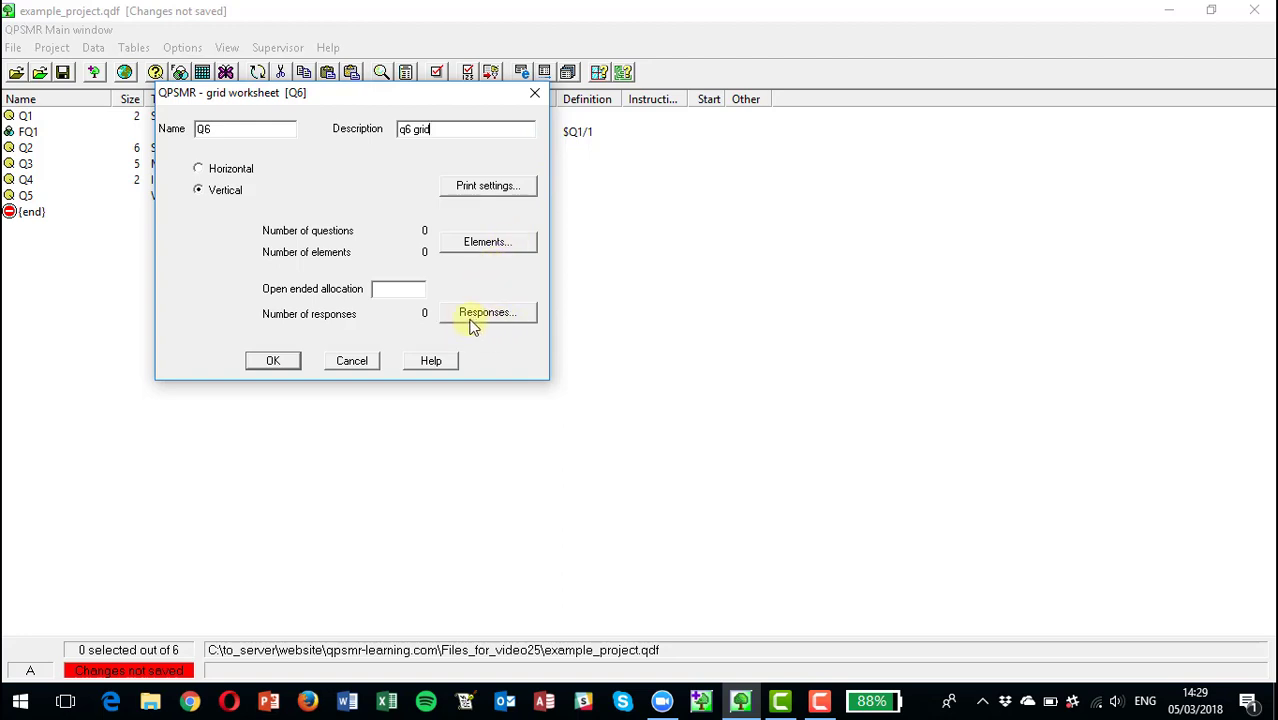
- Insert a question into grid Q6 with the text "How important are each of the following aspects of a motorbike?"
left_click(484, 246)
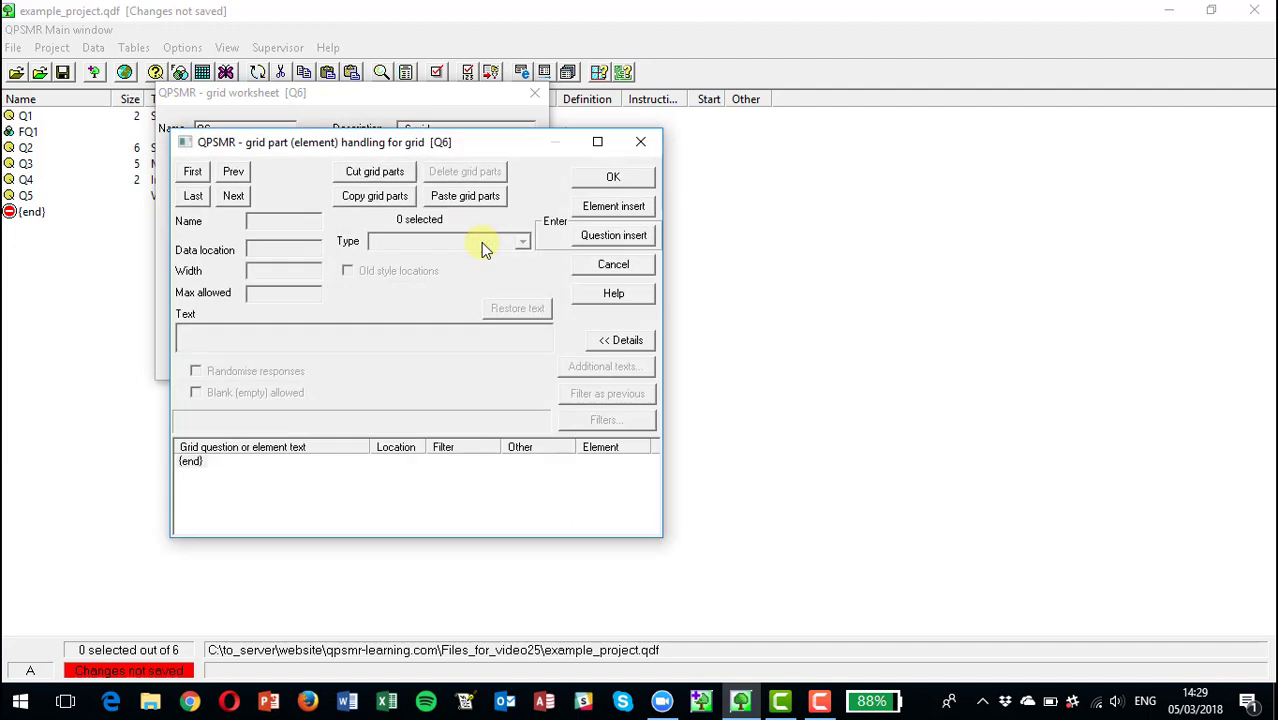
left_click(604, 238)
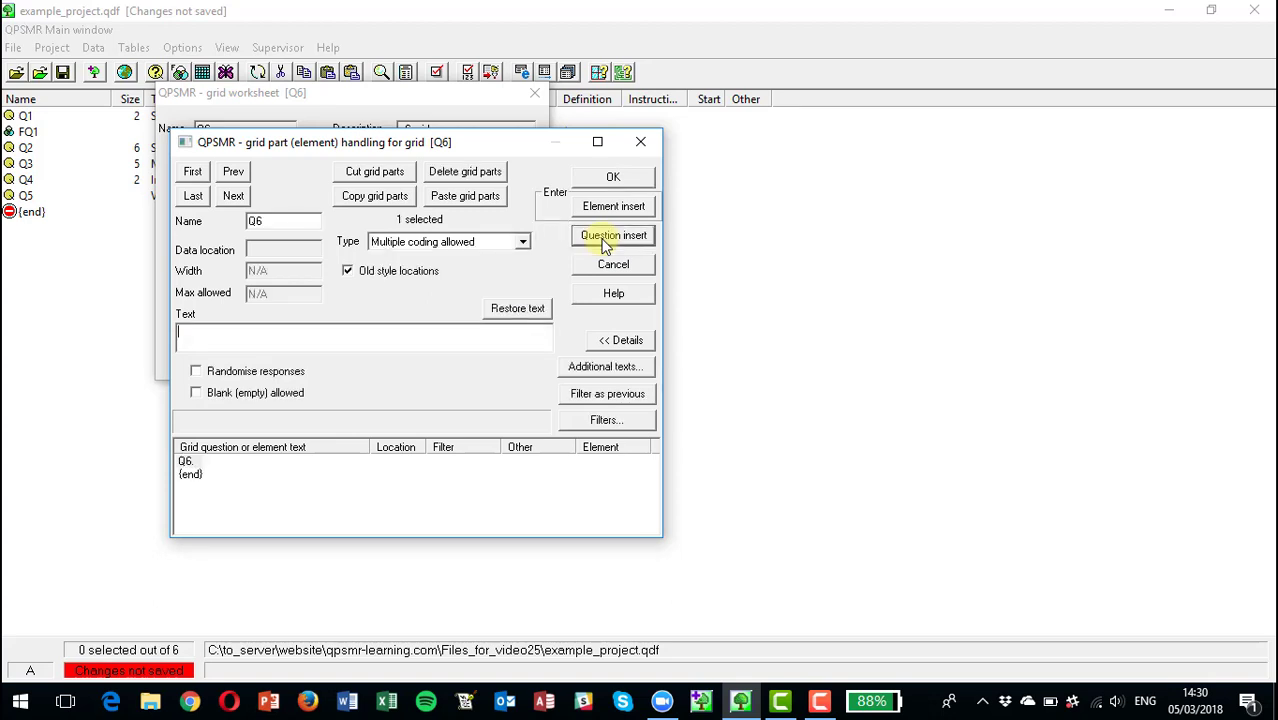
type("Hpow im")
key("BackSpace")
key("BackSpace")
key("BackSpace")
key("BackSpace")
key("BackSpace")
key("BackSpace")
type("ow important are each ")
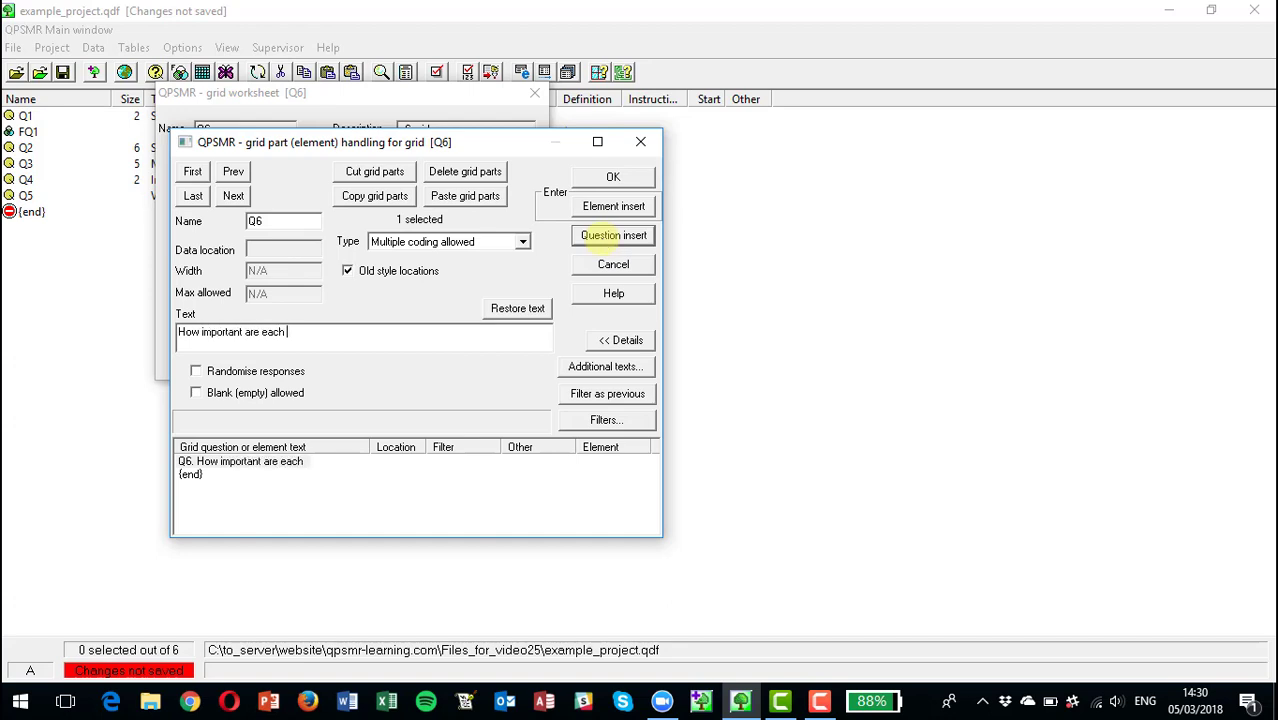
type("of the folowing")
key("BackSpace")
key("BackSpace")
key("BackSpace")
key("BackSpace")
type("wing asp")
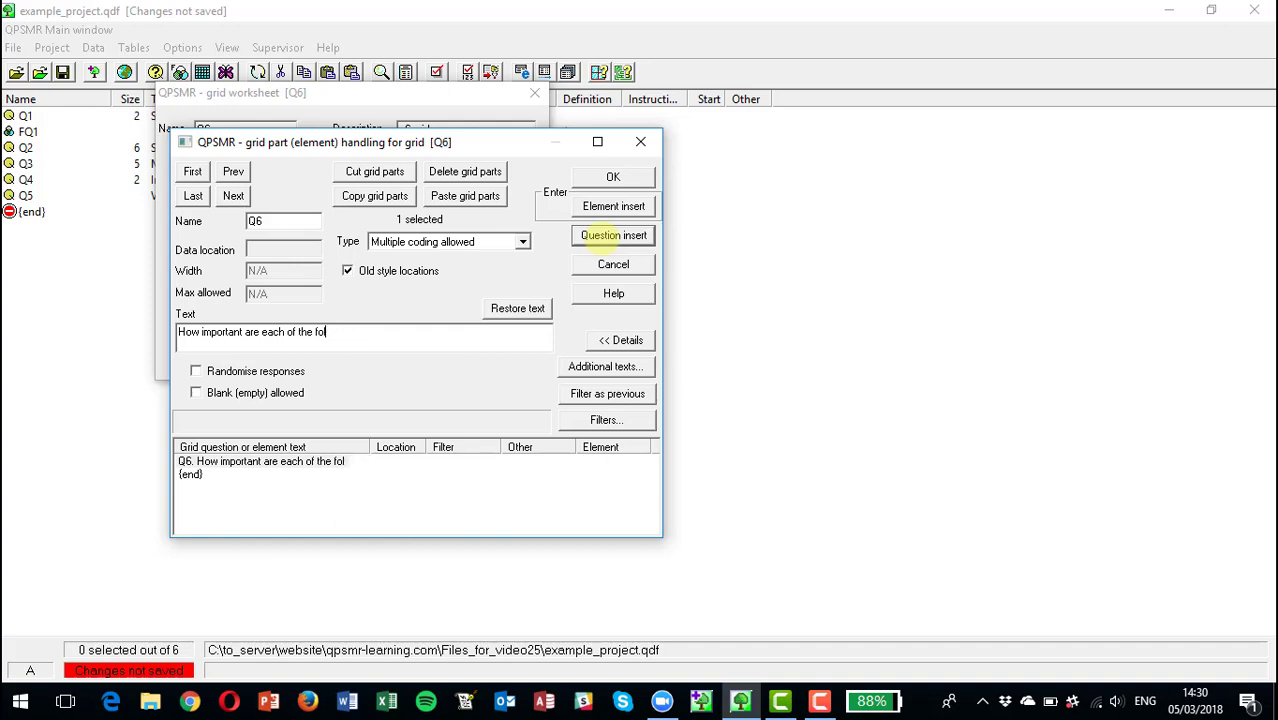
type("ects of a mot")
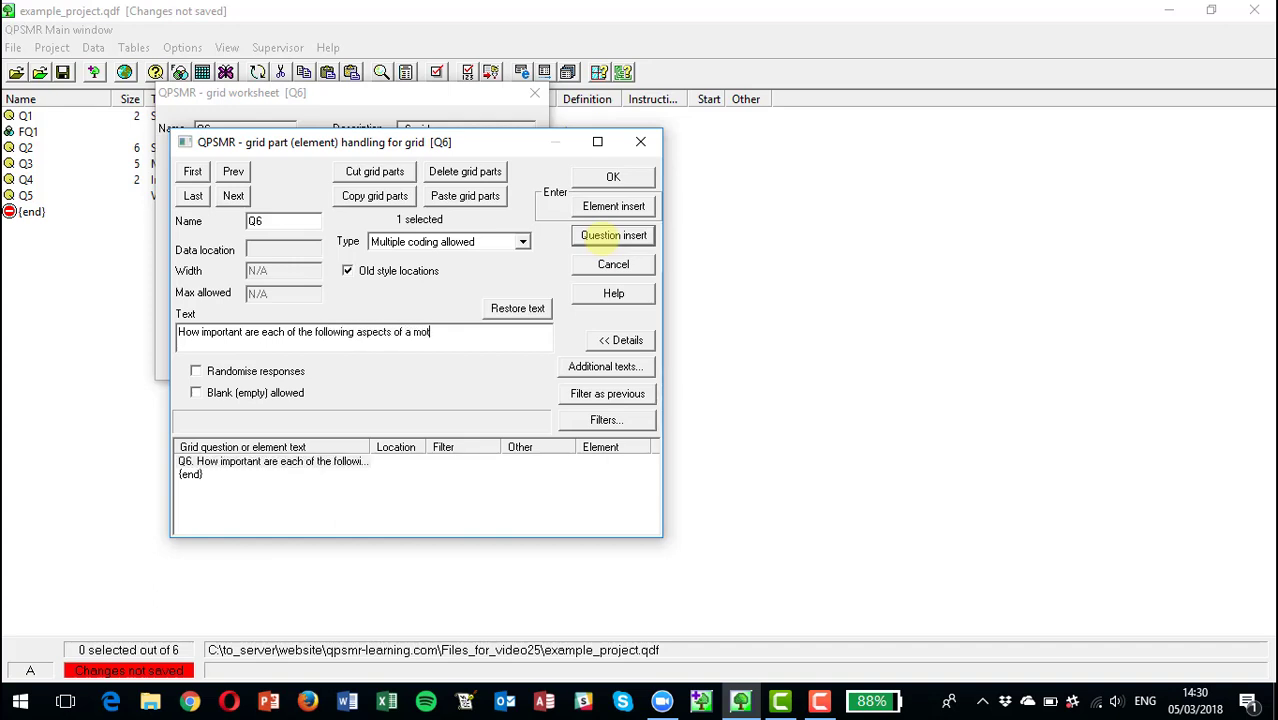
type("orbike?")
- Add the grid elements "Appearance of the motorbike" and "The cost of the motorbike" under the Q6 question
left_click(604, 208)
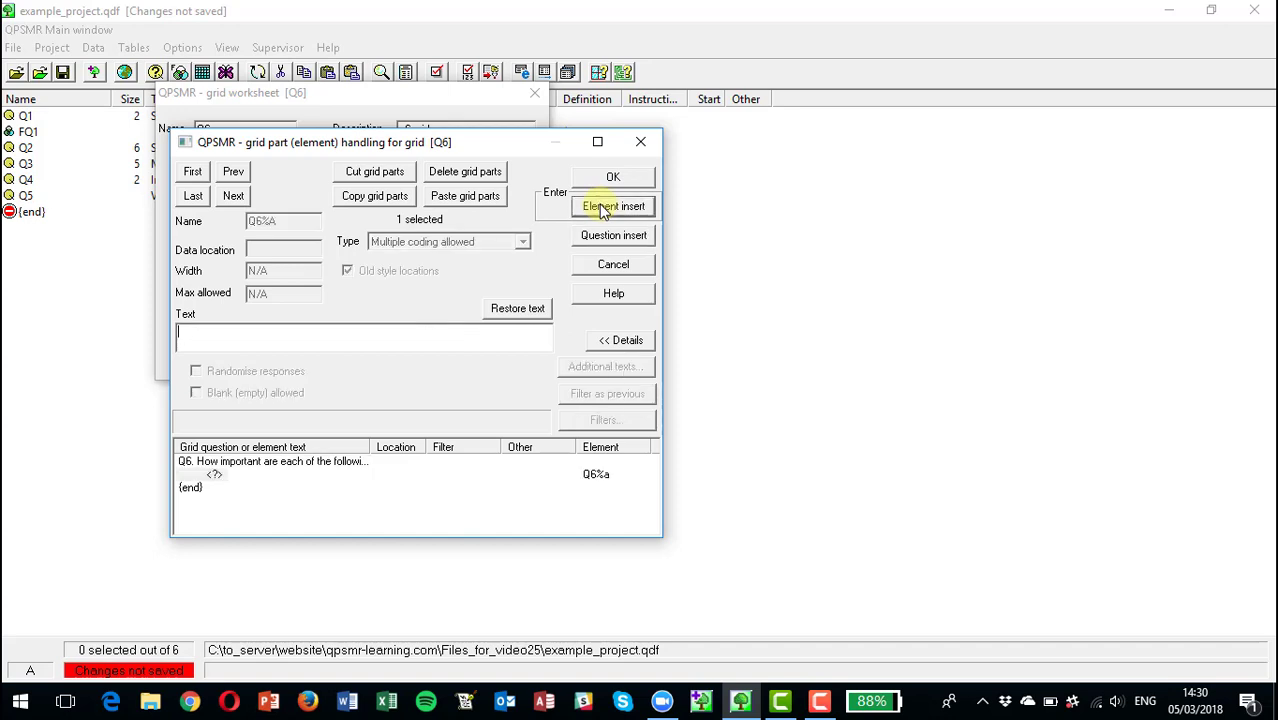
type("Appearance of the mo")
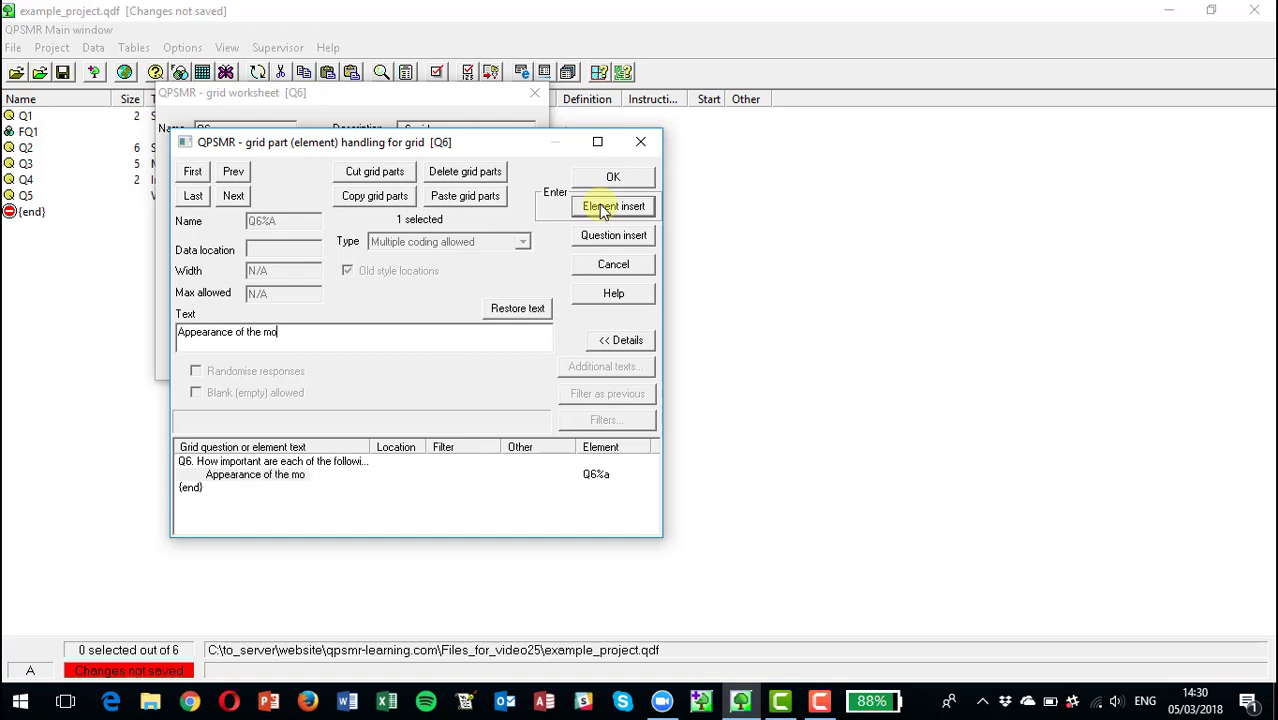
type("torbike")
left_click(604, 208)
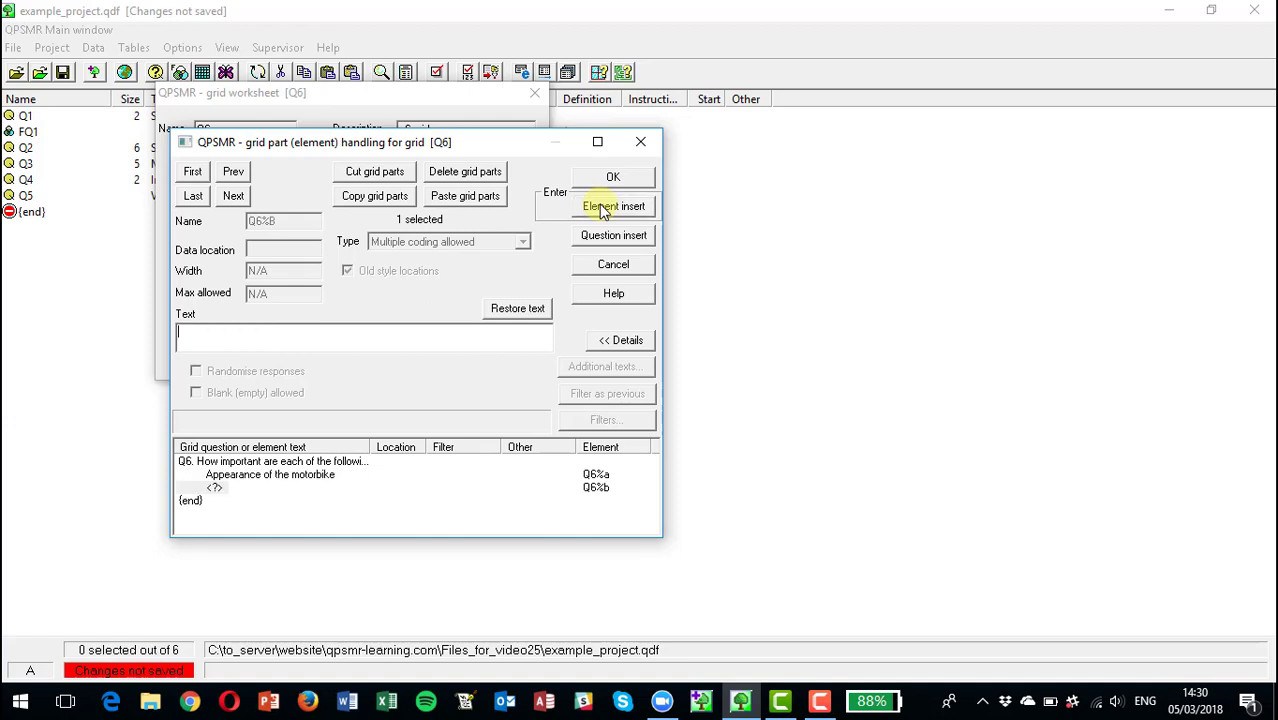
type("The cost of the motorb")
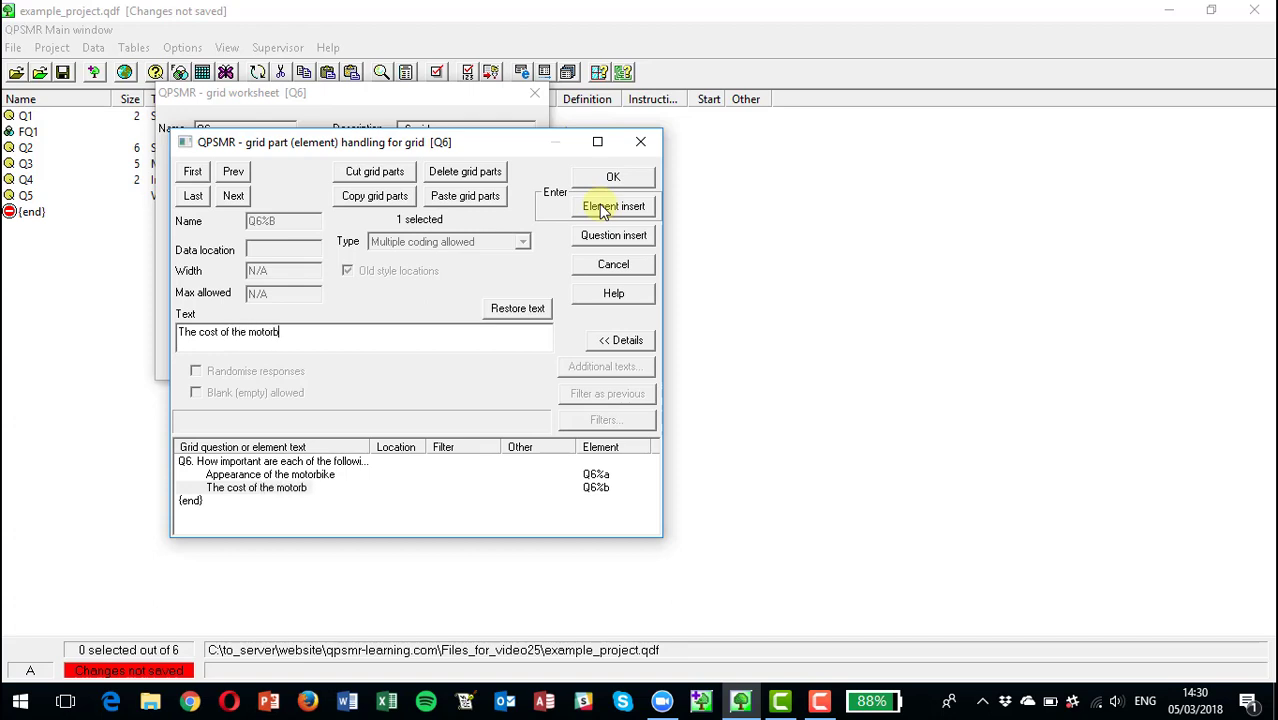
type("ike")
- Add the grid elements "The maintenance of the motorbike" and "The speed of the motorbike" to Q6
left_click(604, 208)
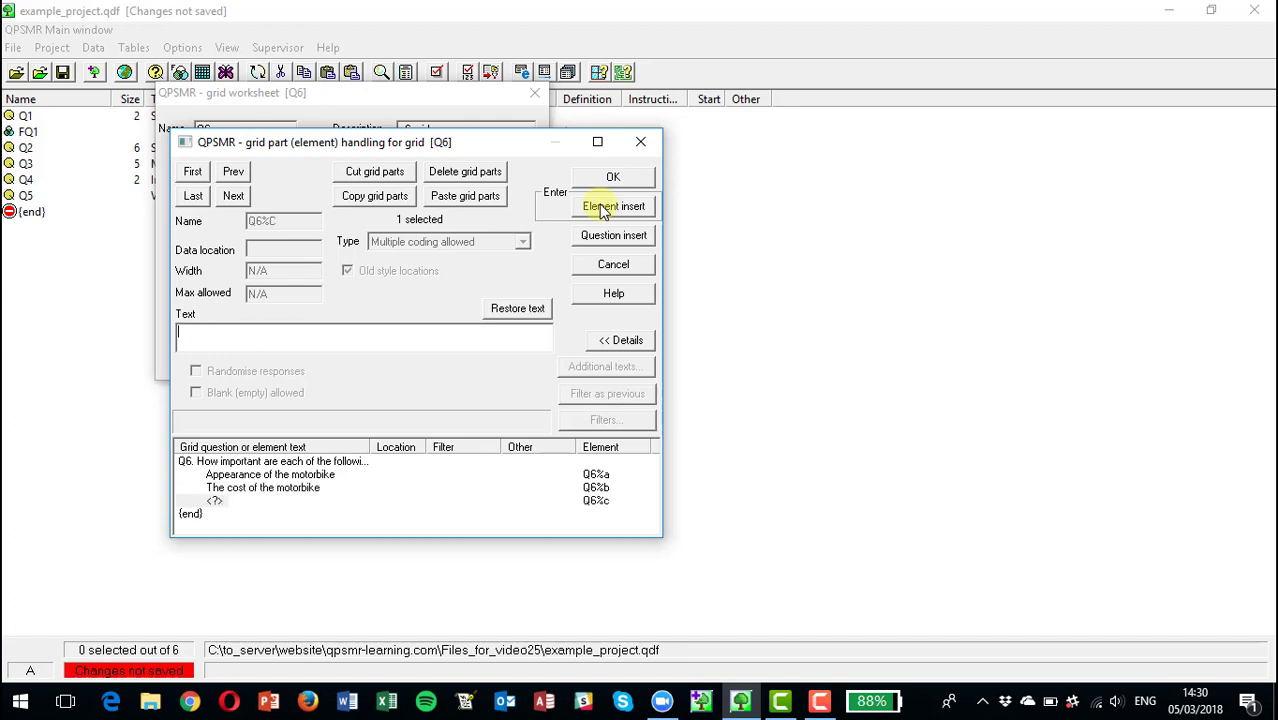
type("The mainten")
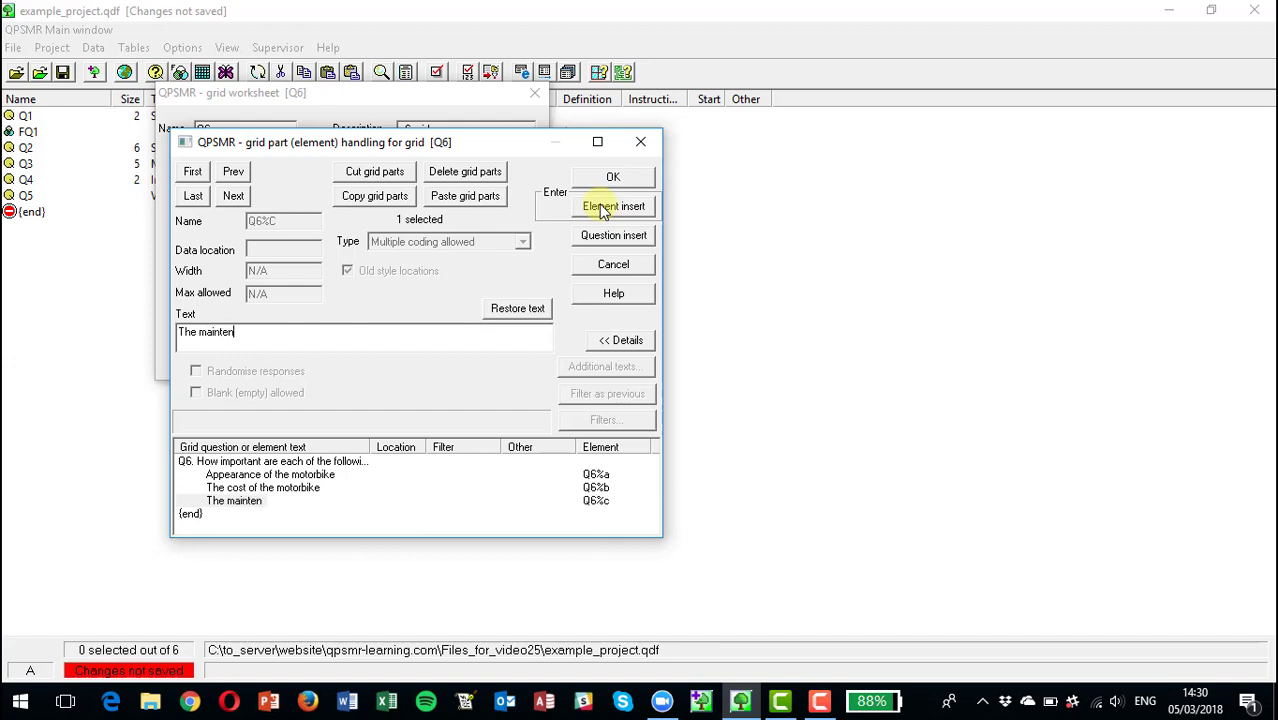
type("ance of the motor")
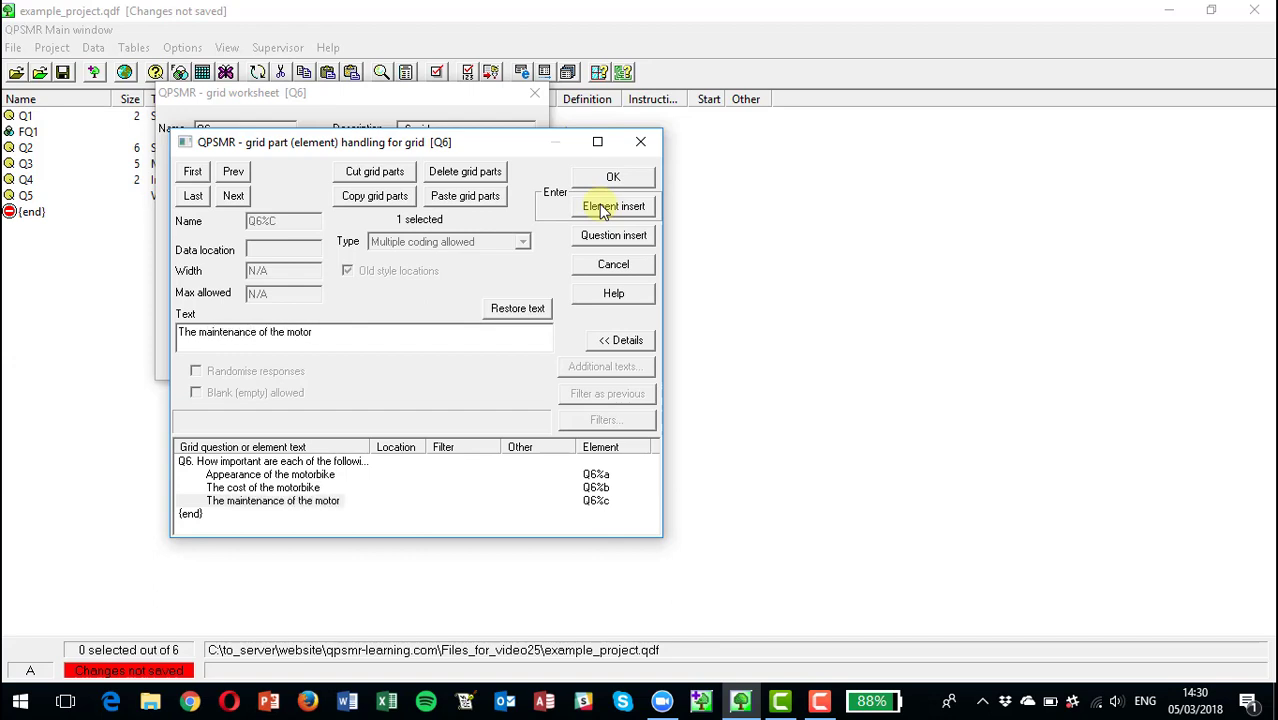
type("bike")
left_click(603, 207)
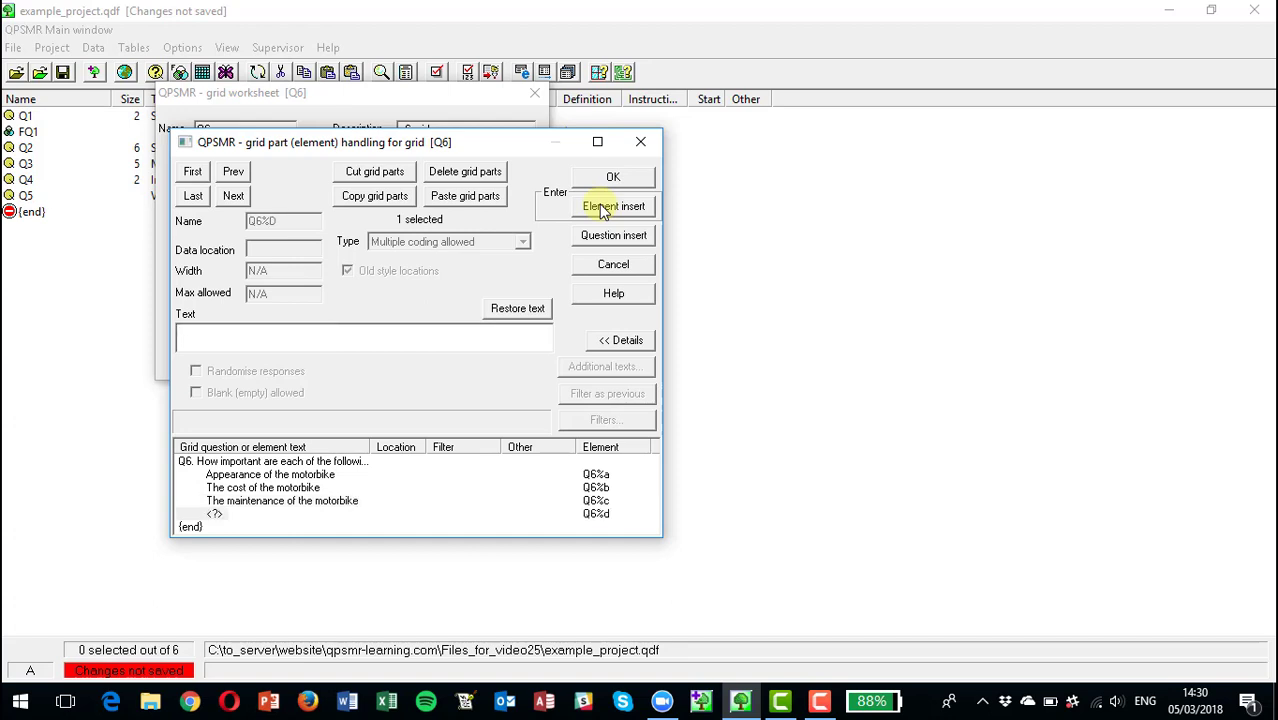
type("The speed of the")
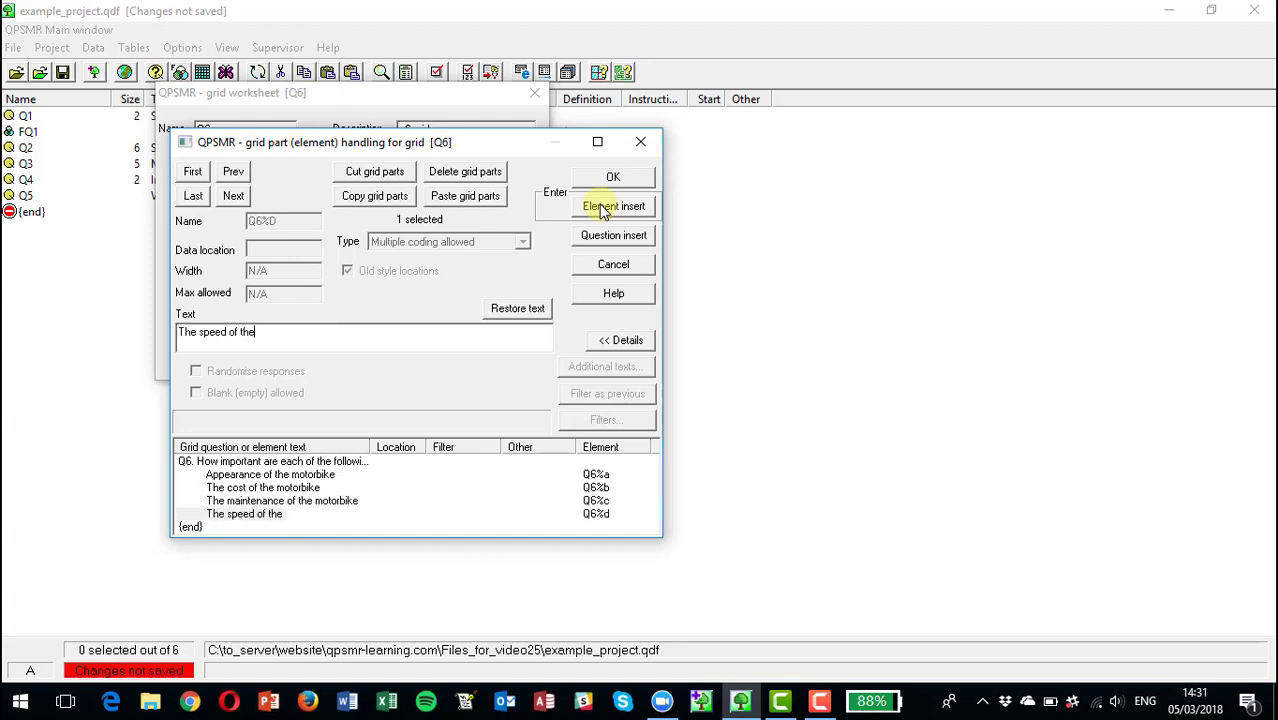
type(" motorbike")
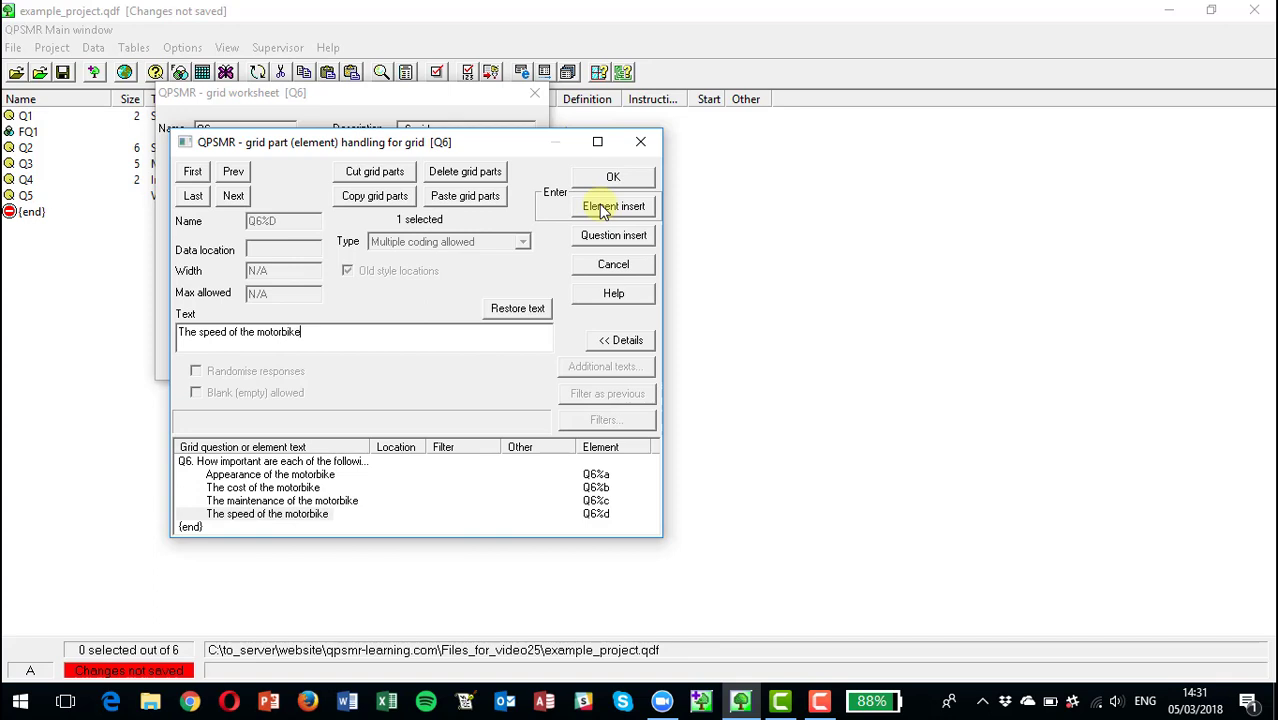
- Add the grid element "The costs of parts for the motorbike" to Q6 and accept the element list
left_click(603, 207)
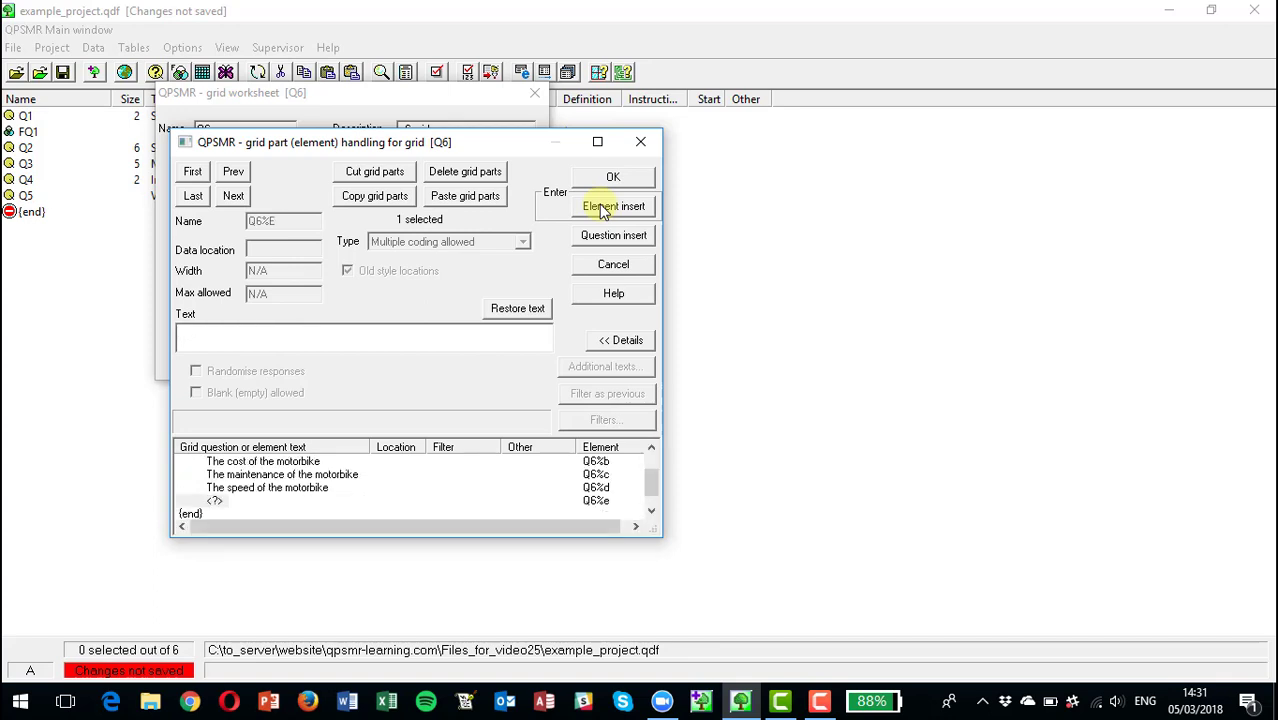
left_click(214, 501)
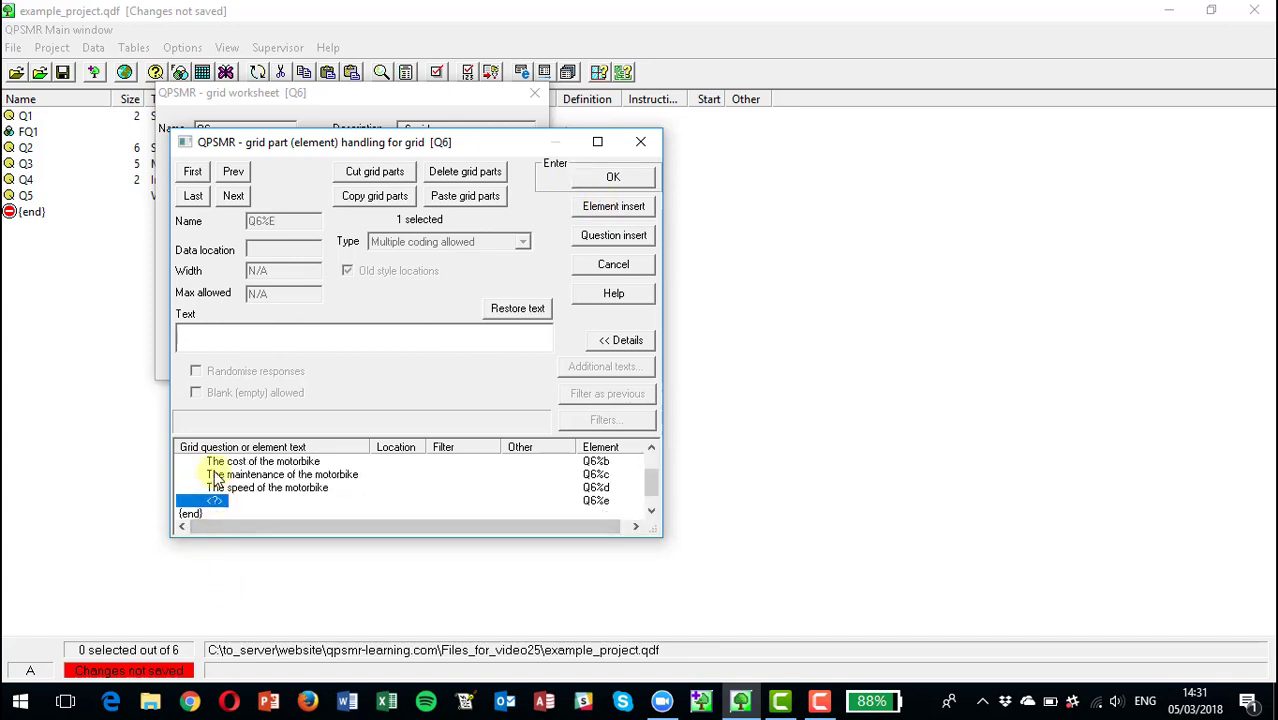
left_click(215, 337)
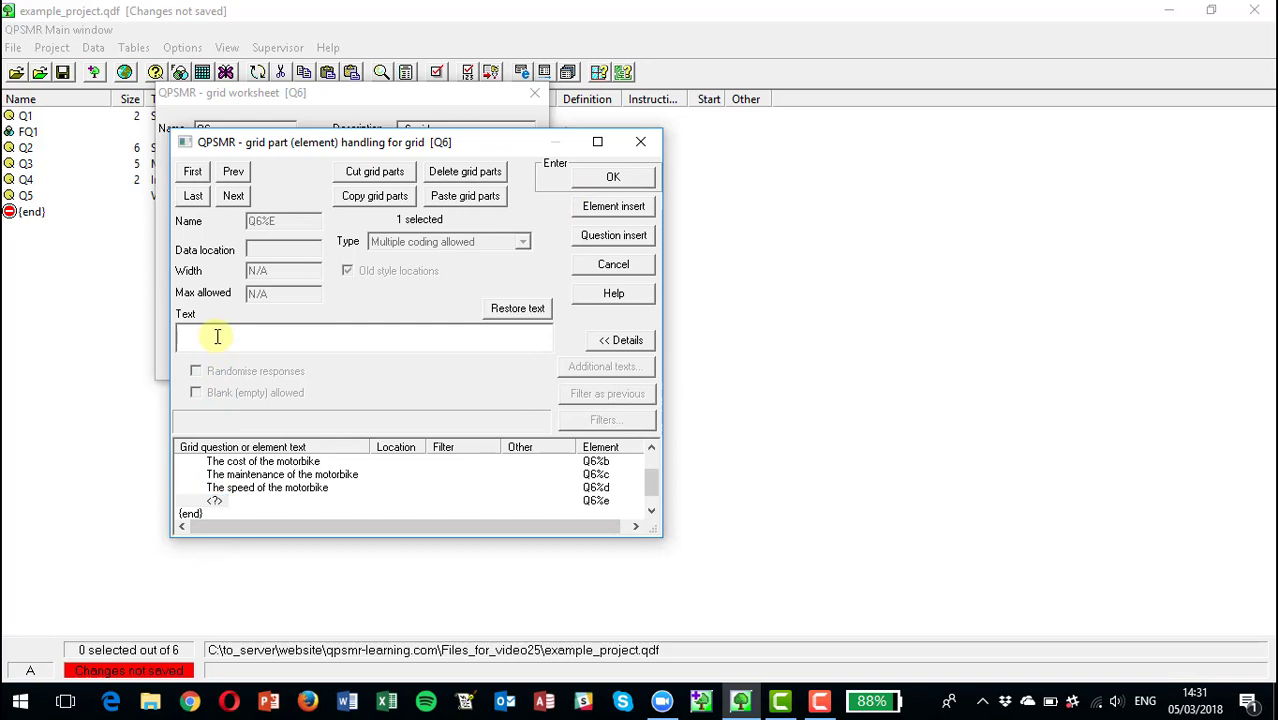
type("The costs fo")
key("BackSpace")
key("BackSpace")
type("of ")
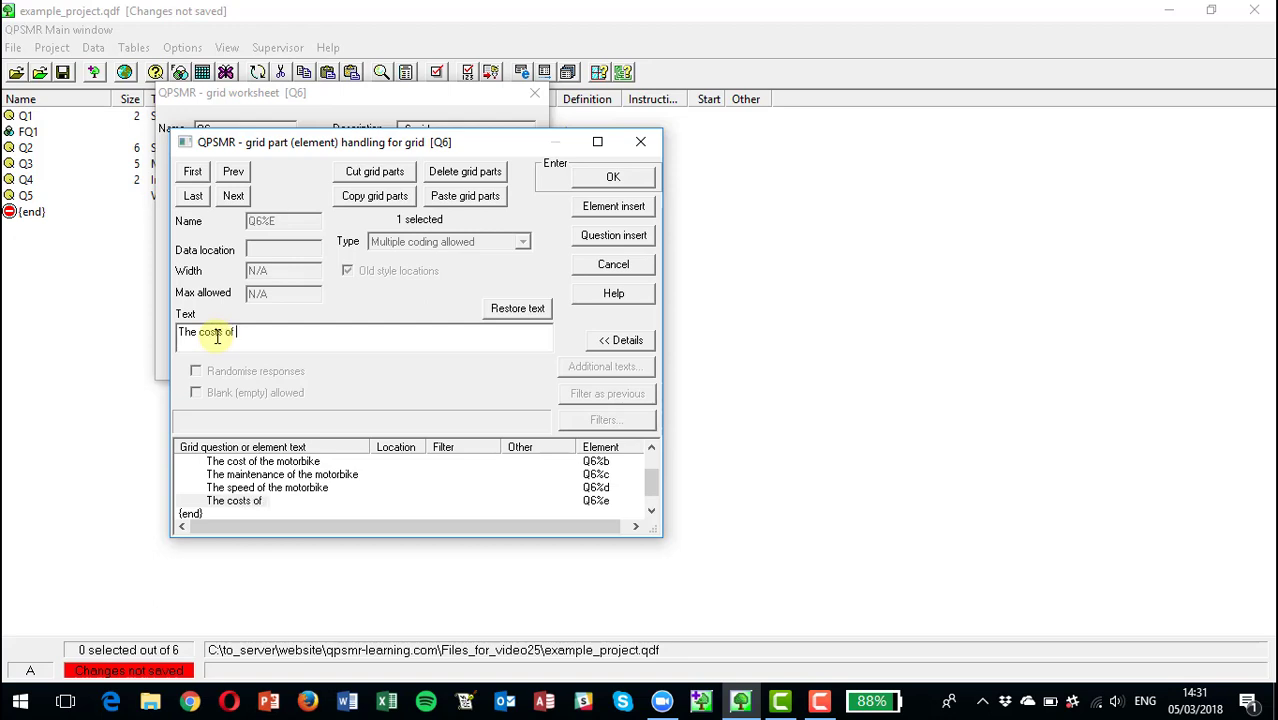
type("parts for the")
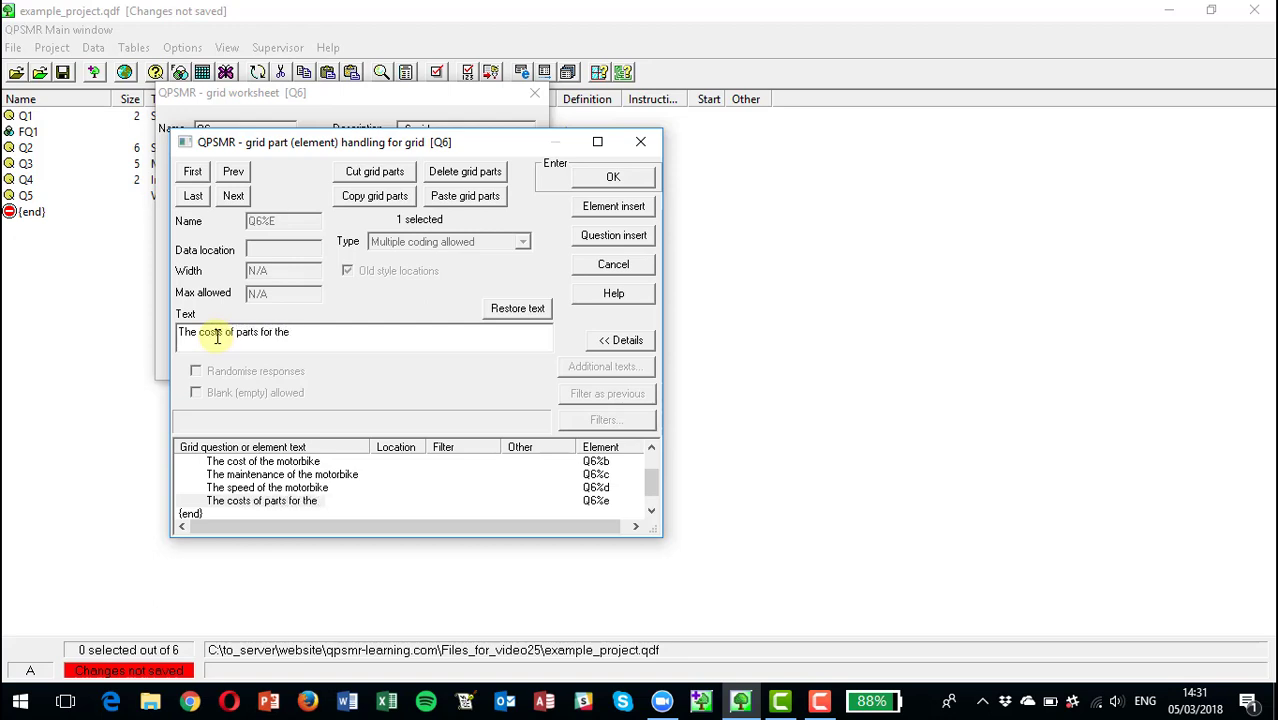
type(" motorbike")
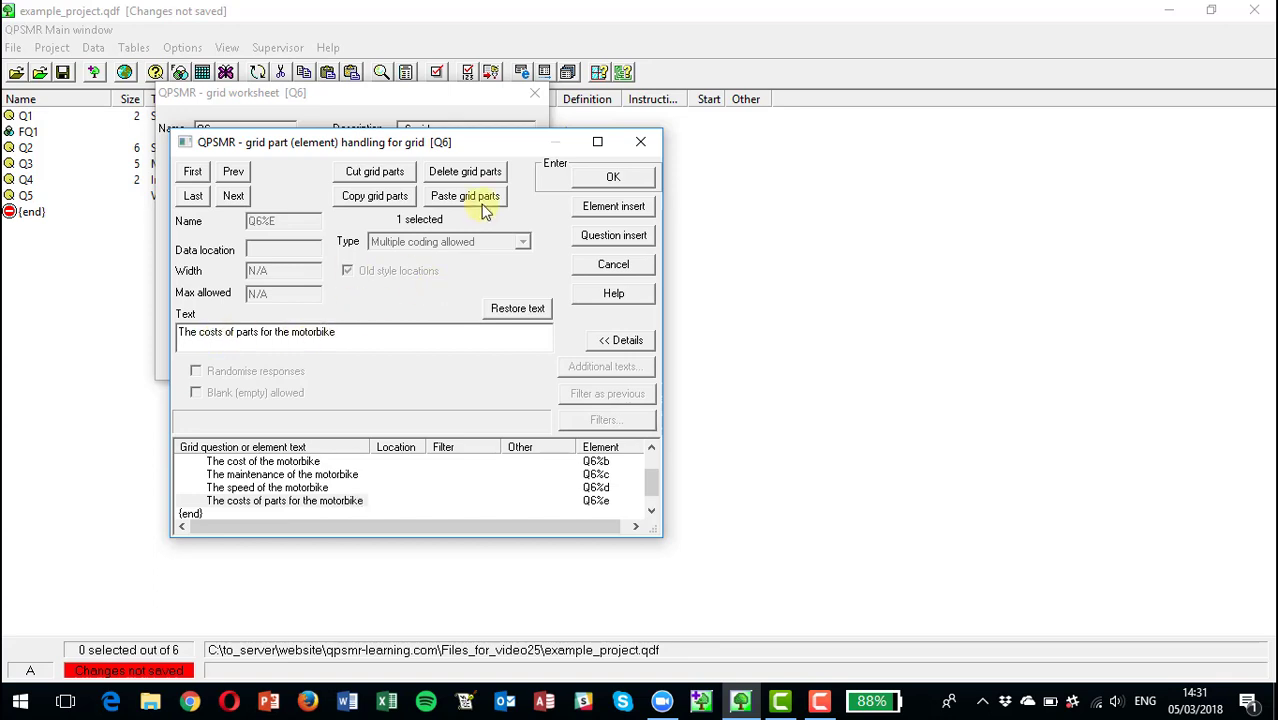
left_click(611, 178)
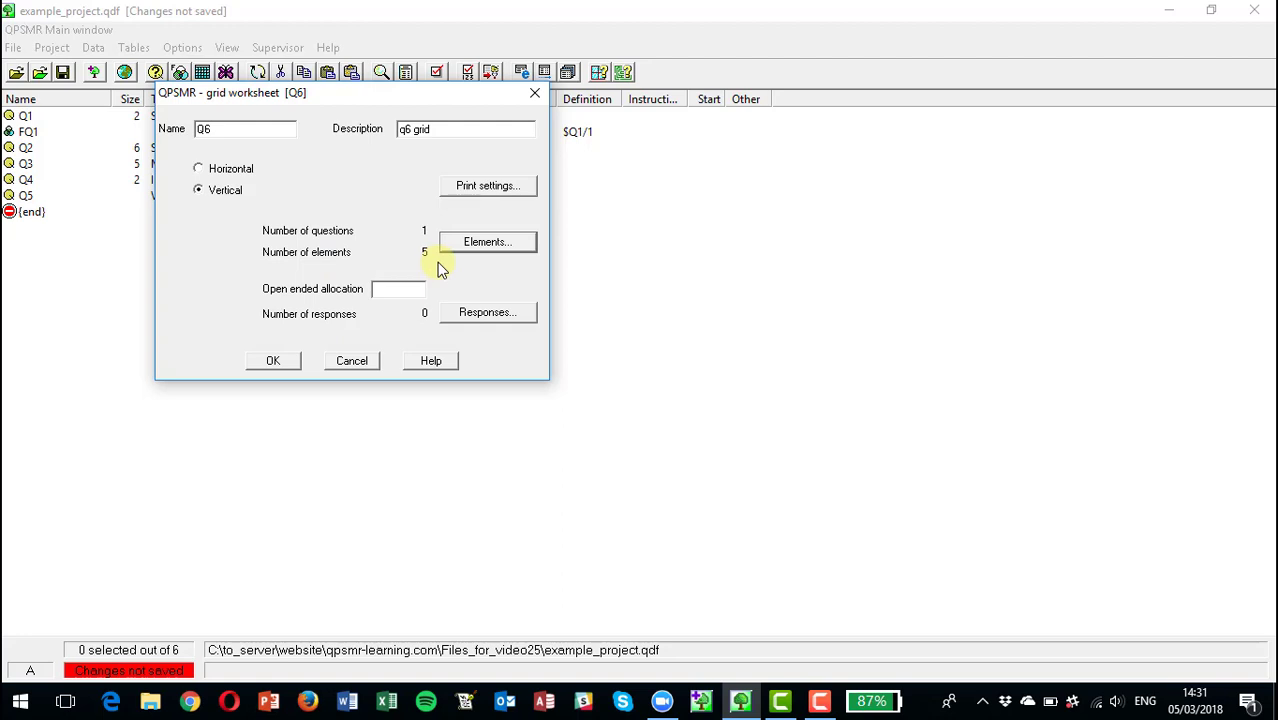
- Insert the first response for grid Q6, "Very important", with a value score of 2
left_click(490, 318)
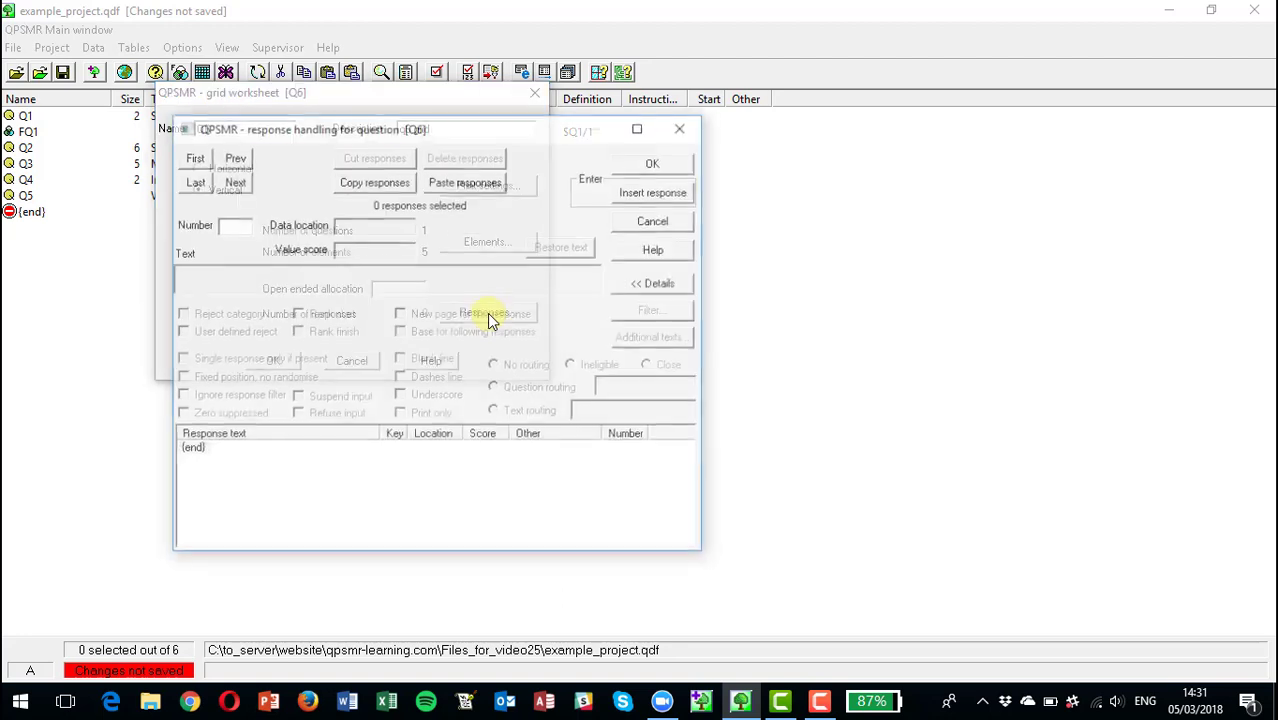
left_click(656, 192)
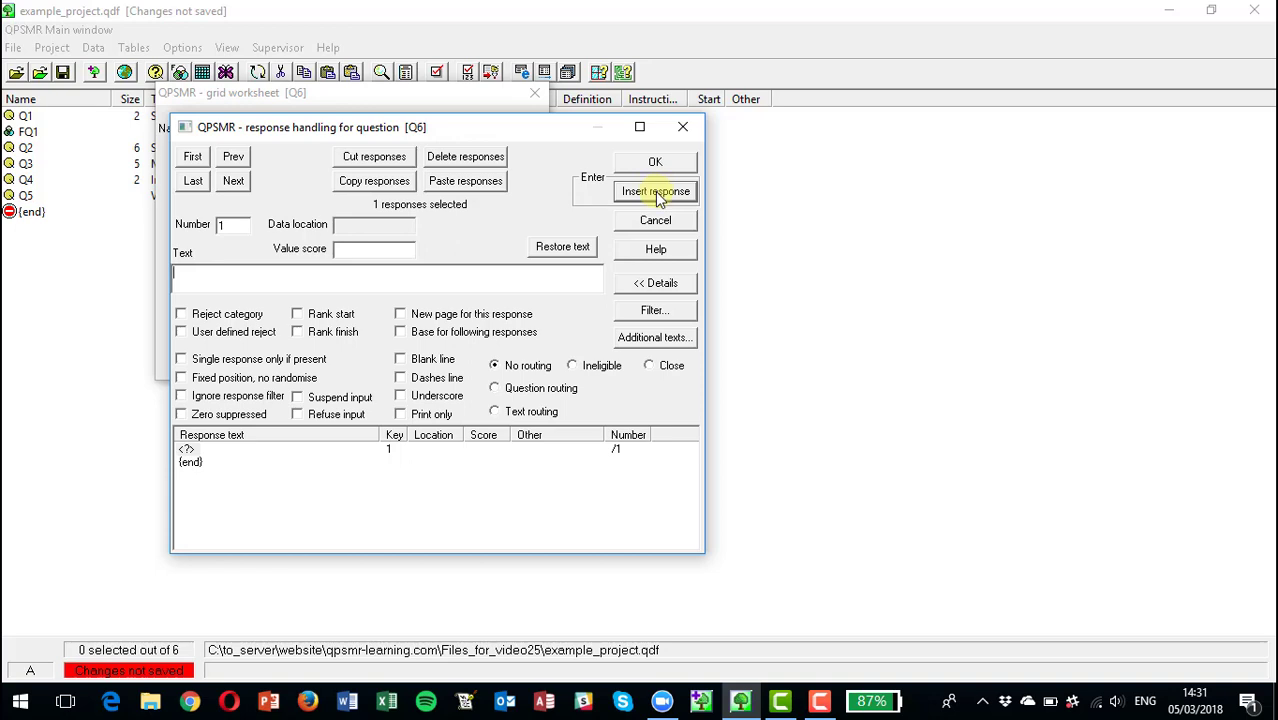
type("Very impo")
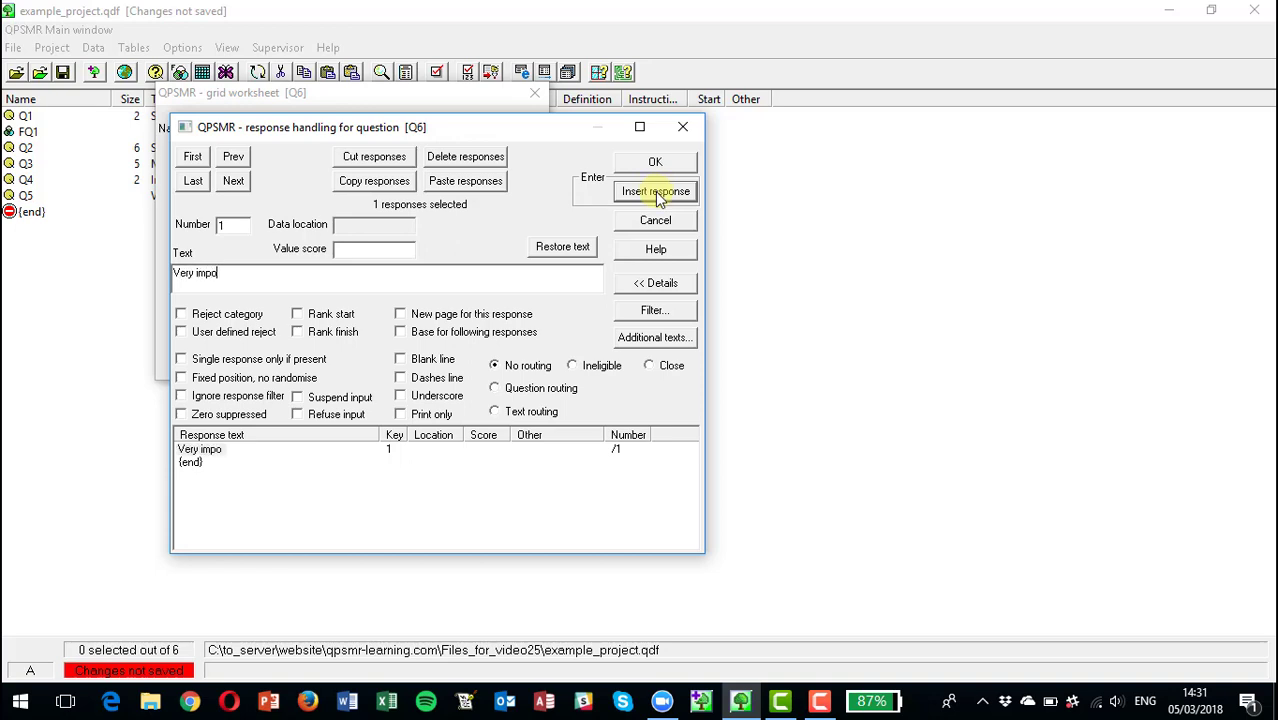
type("rtant")
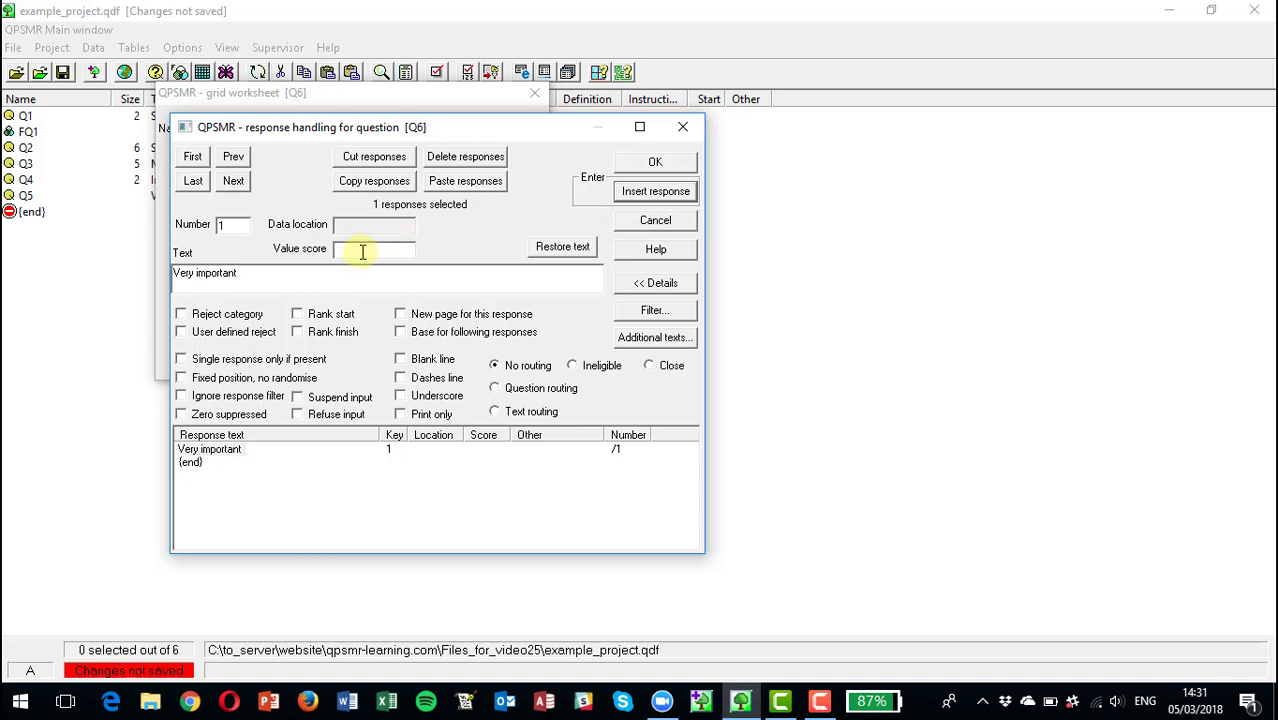
type("2")
key("Return")
- Enter the second Q6 response, "Quite important", with a value score of 1
type("Quite")
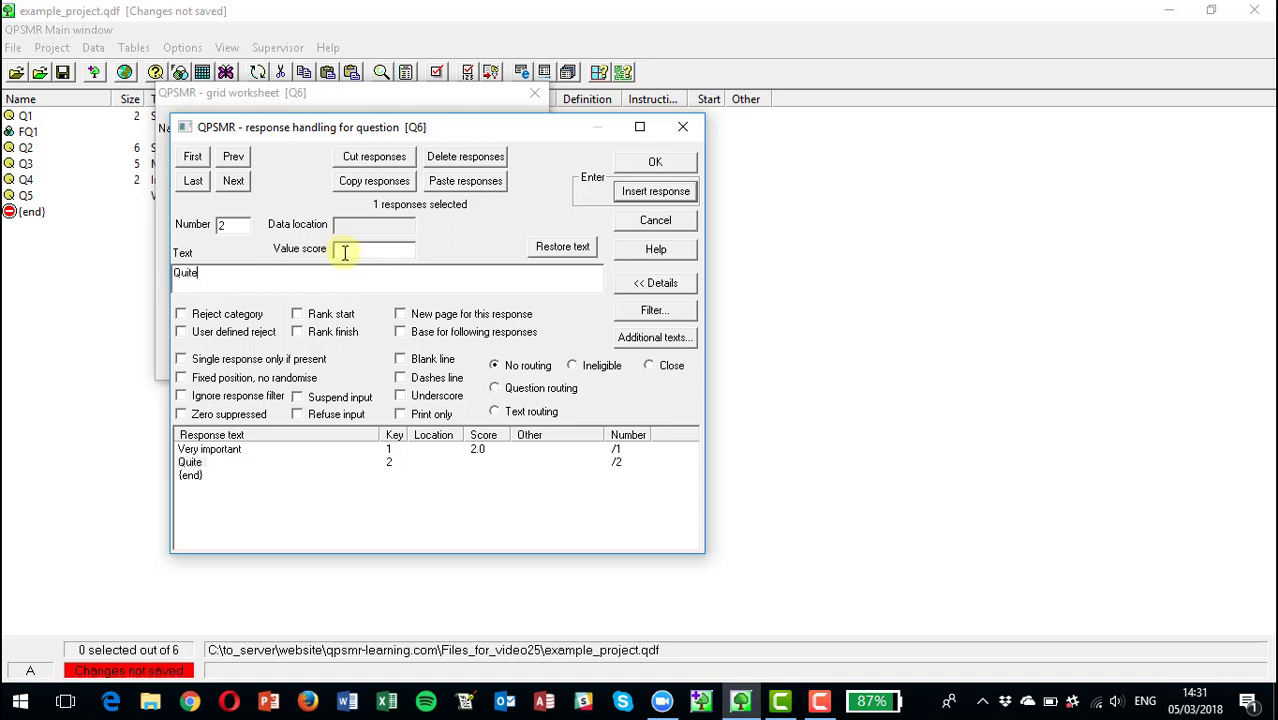
type(" important")
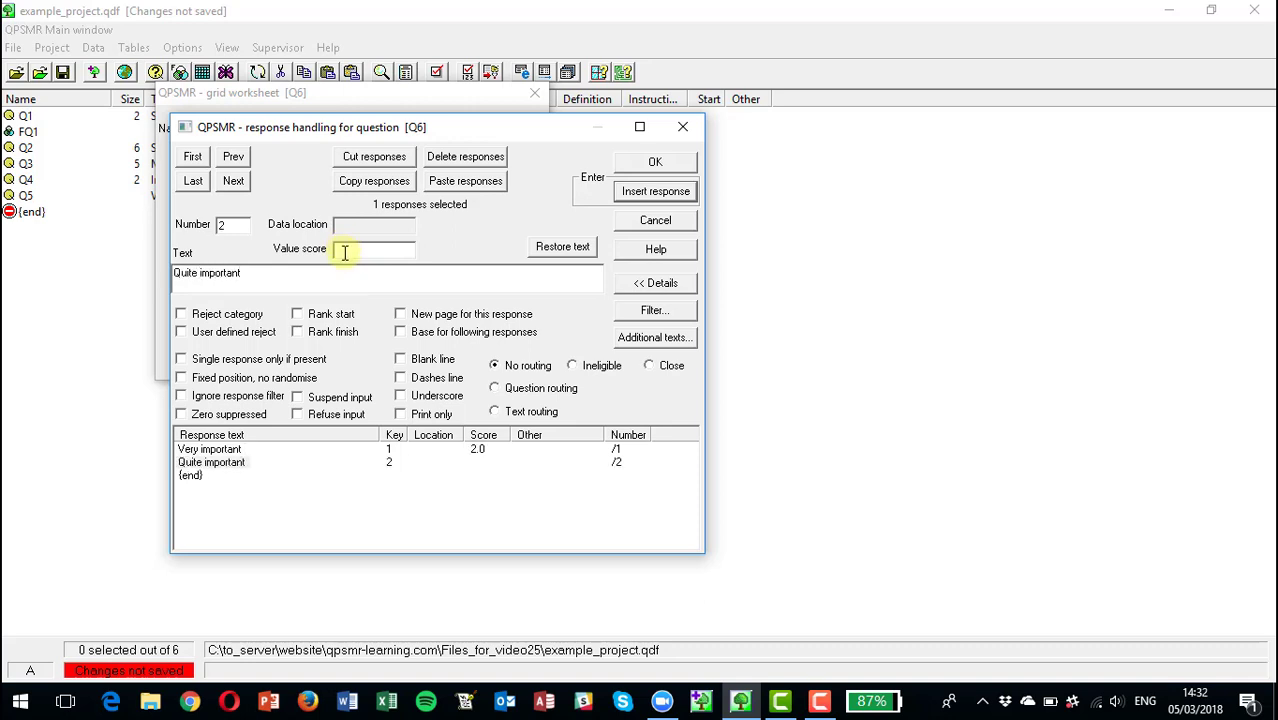
left_click(343, 252)
type("1")
key("Return")
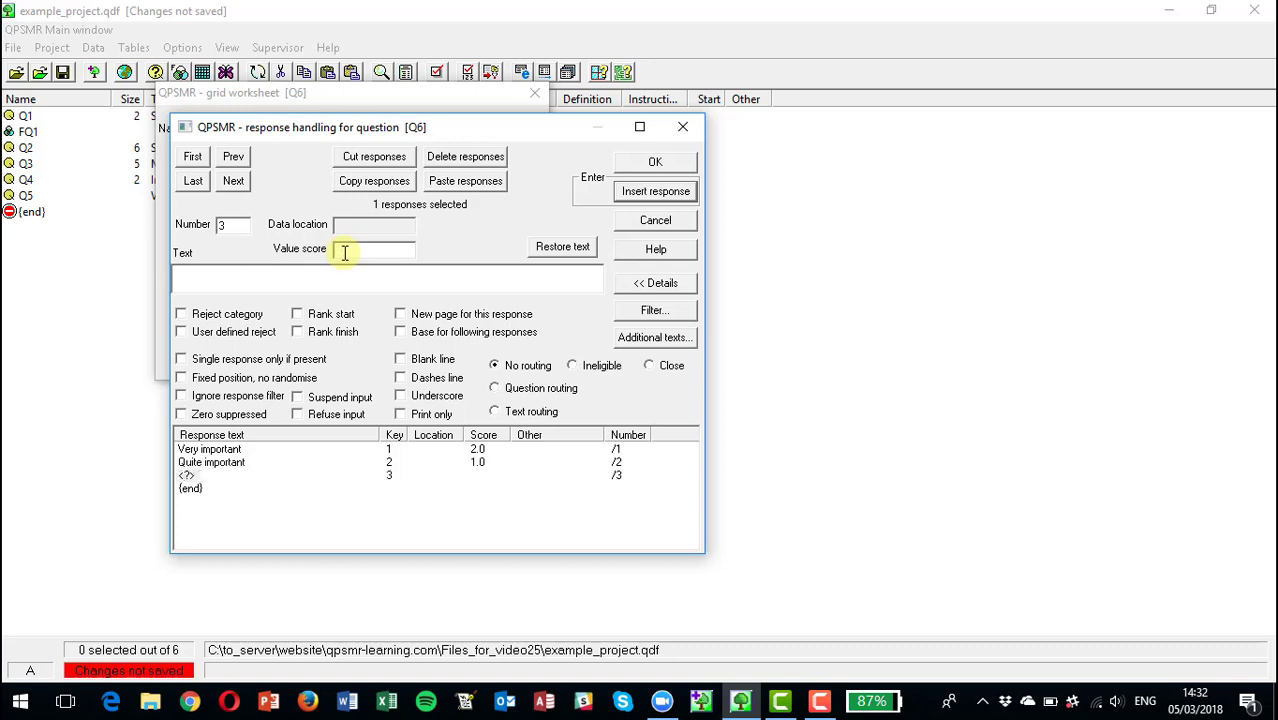
- Enter the third Q6 response, "Neither important nor unimportant", with a value score of 0
type("Neither im")
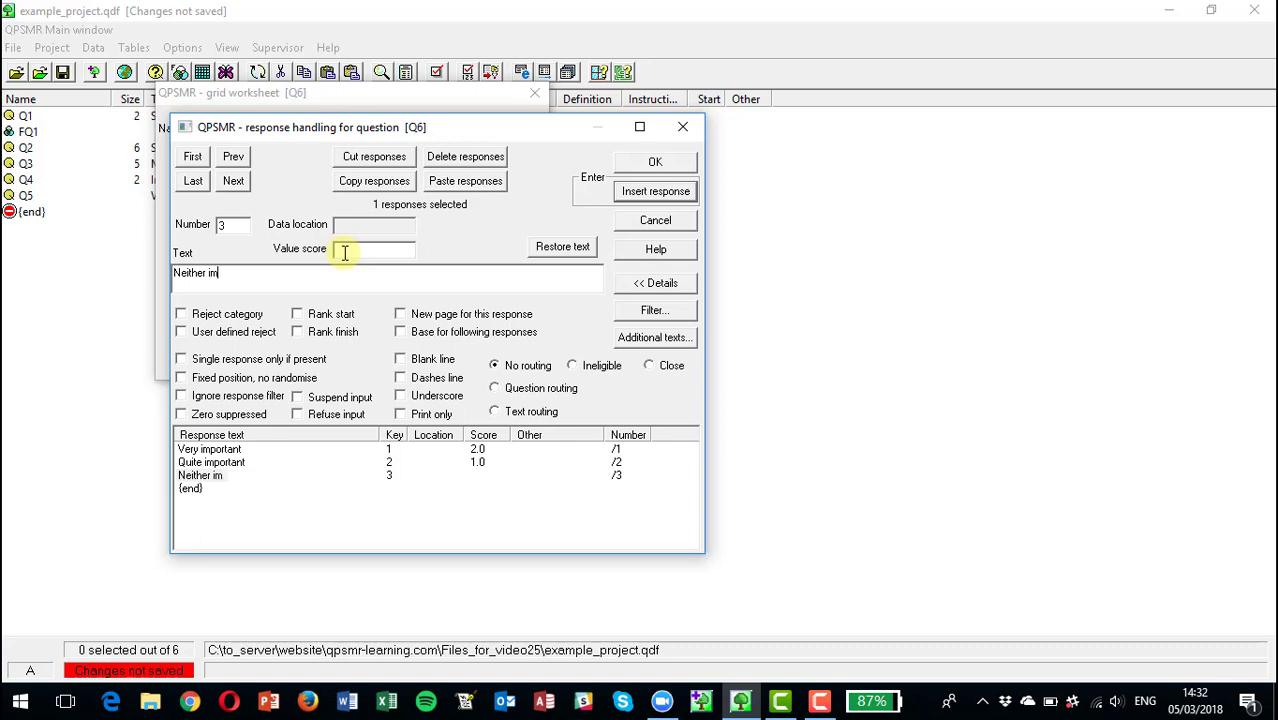
type("portant nor unimportant")
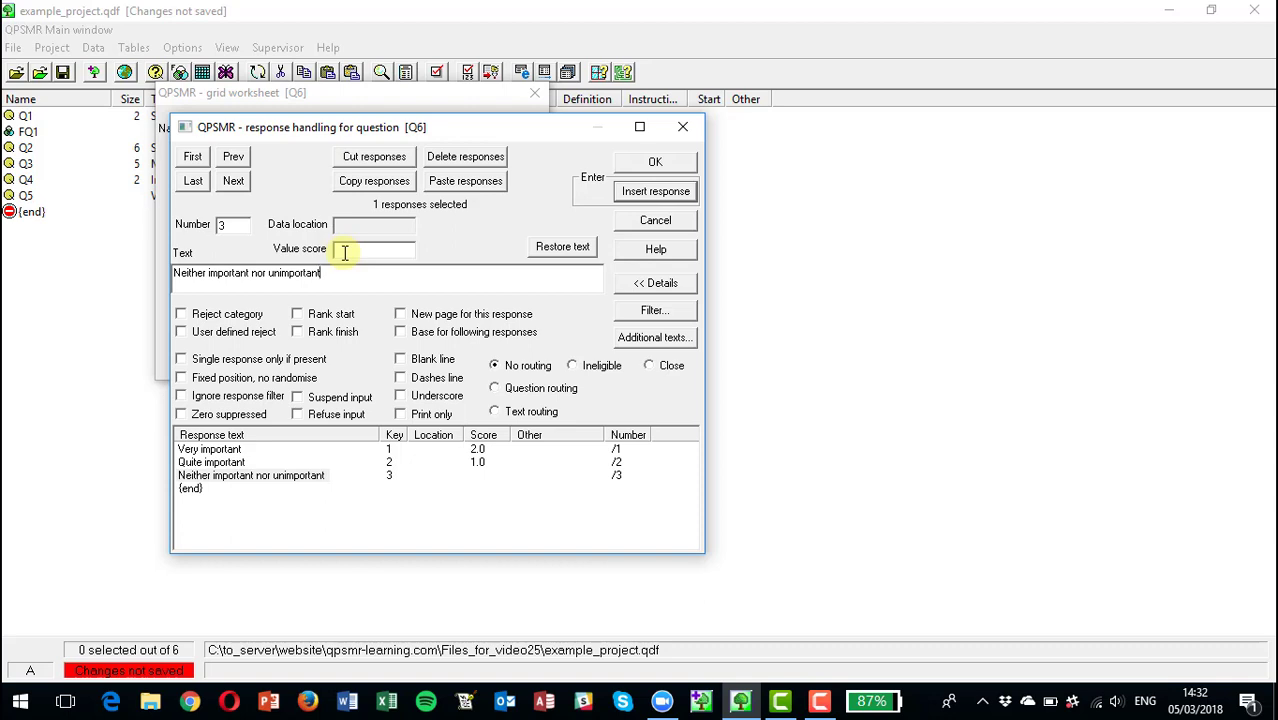
left_click(344, 252)
type("0")
key("Return")
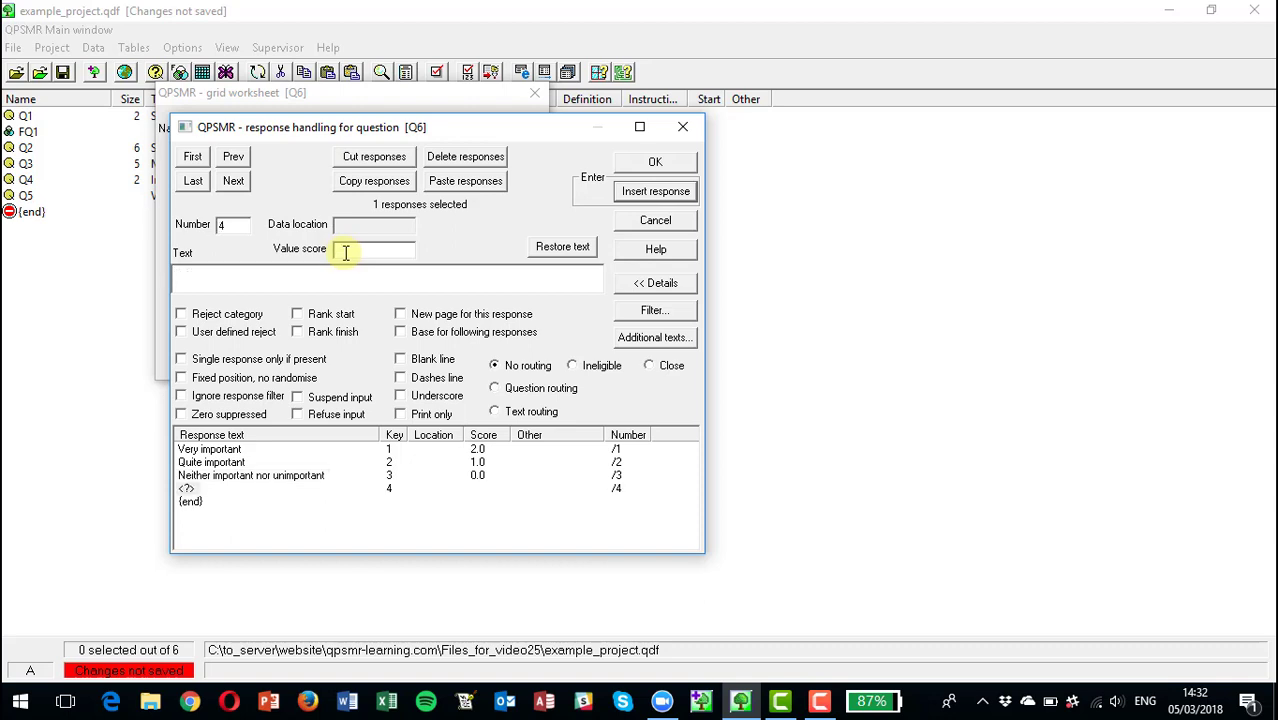
- Enter the fourth Q6 response, "Quite unimportant", with a value score of -1
type("Quite unimp")
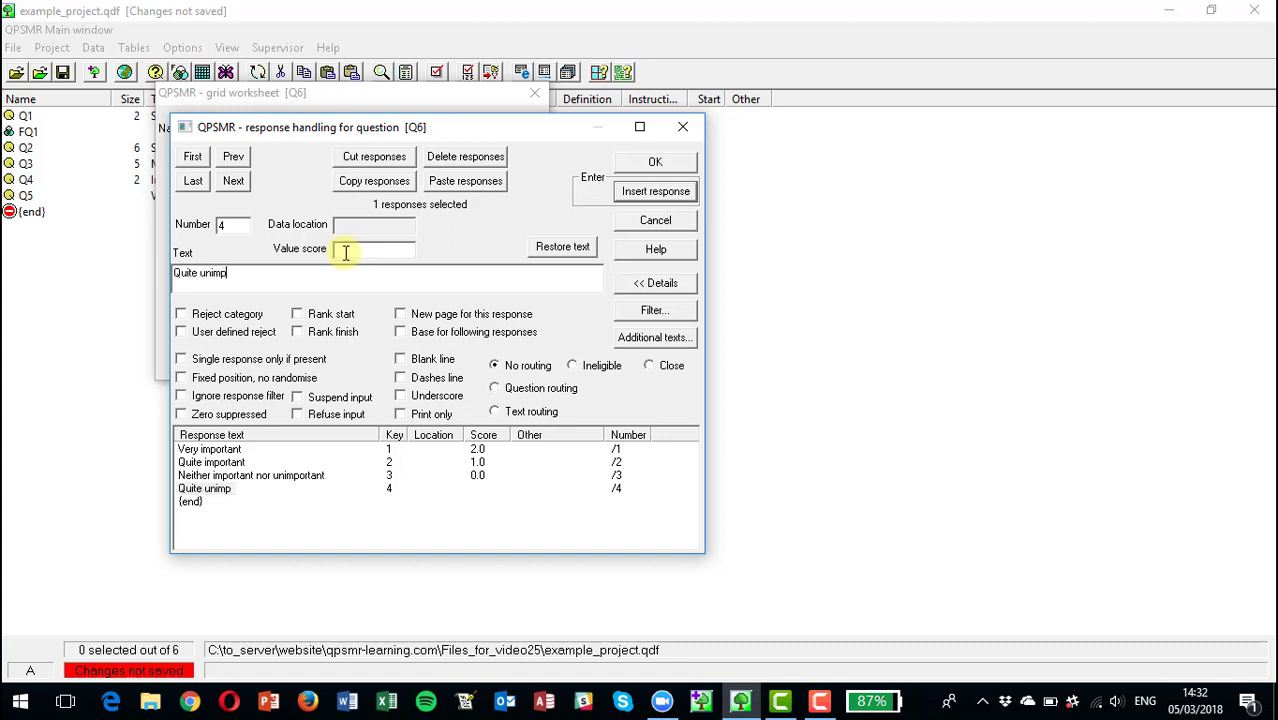
type("ortant")
left_click(344, 252)
type("-1")
key("Return")
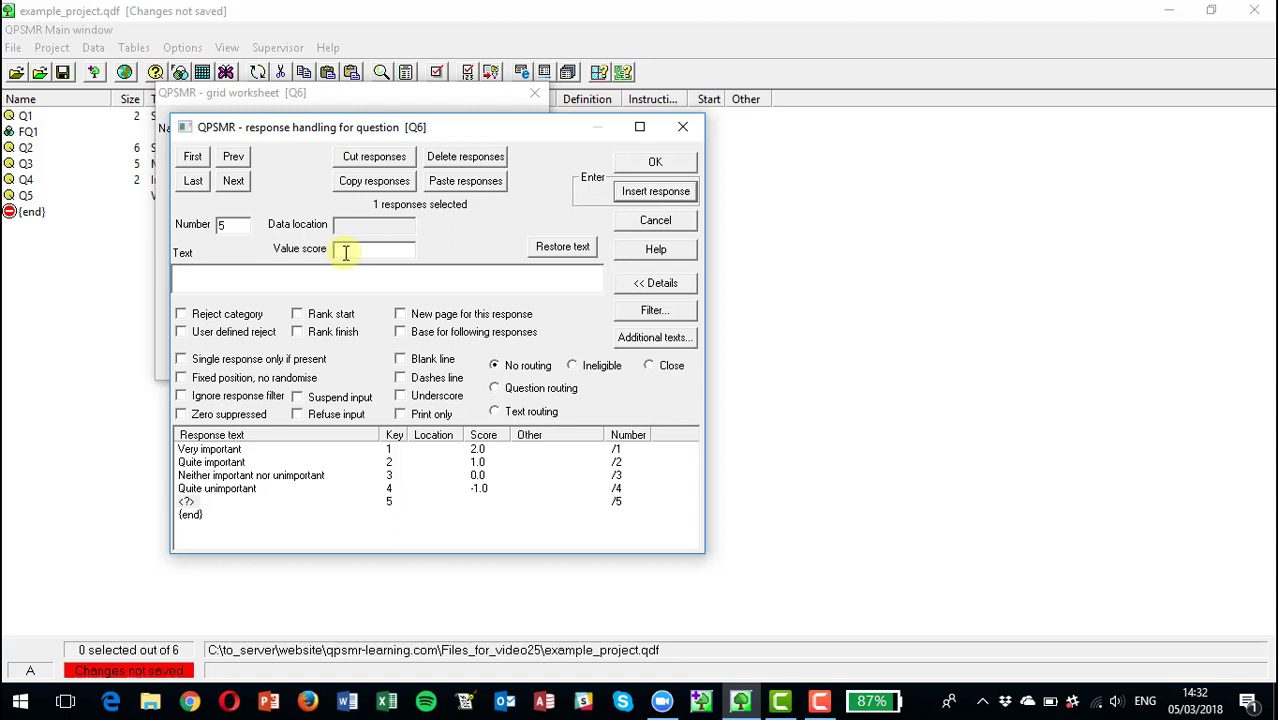
- Enter the fifth Q6 response, "Very unimportant", with a value score of -2
type("Very unimportant")
left_click(344, 251)
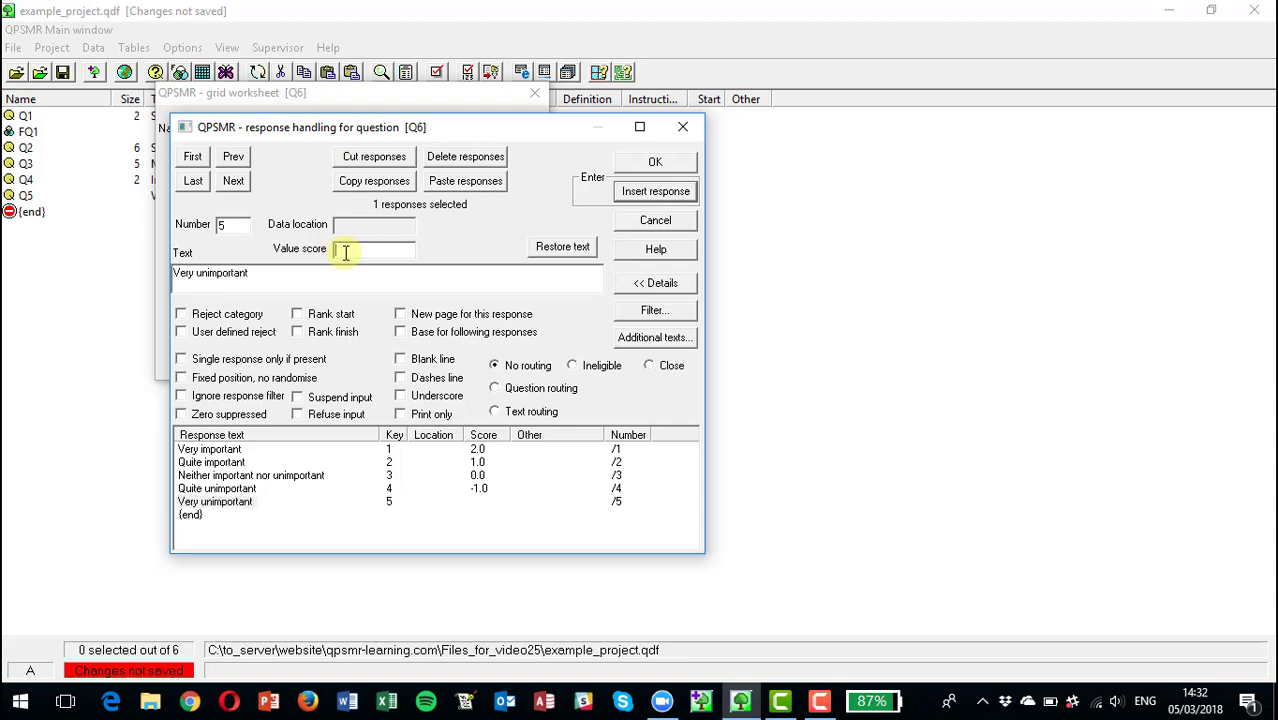
type("-2")
key("Return")
- Enter "Don't know" as the sixth Q6 response without a value score, and accept the response list and the grid
type("Don")
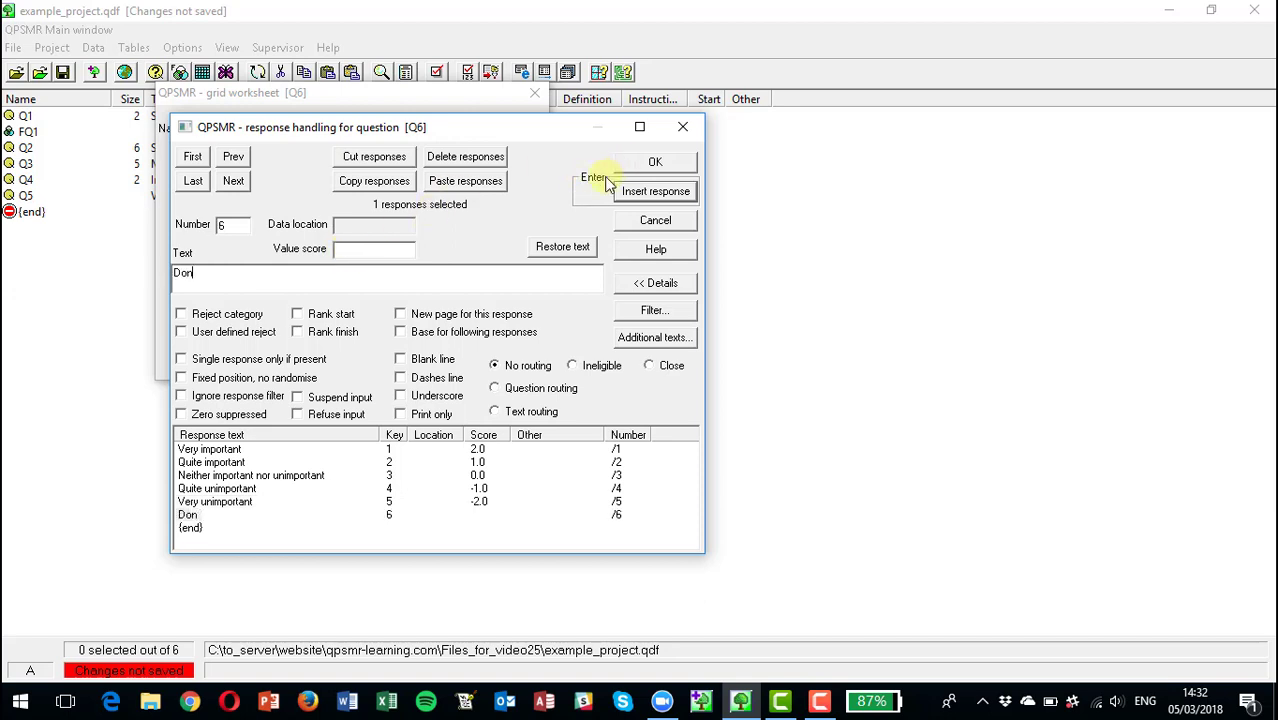
type("'t know")
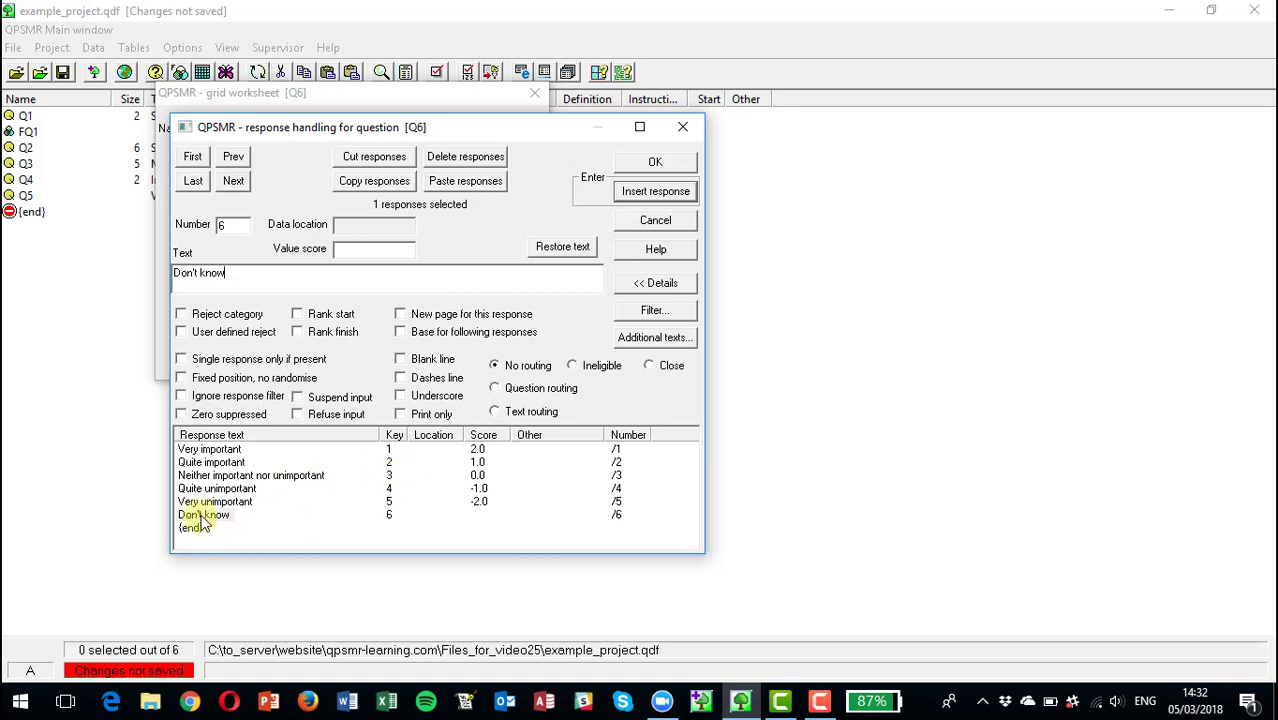
left_click(651, 166)
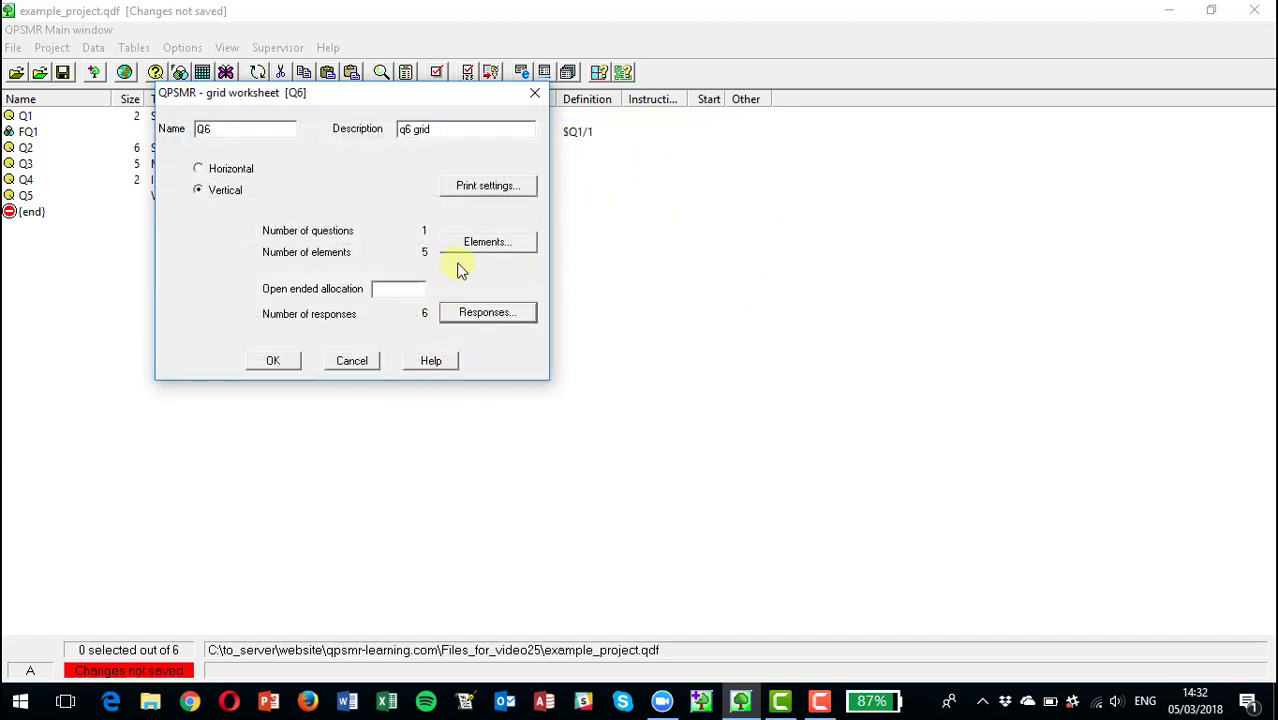
left_click(270, 362)
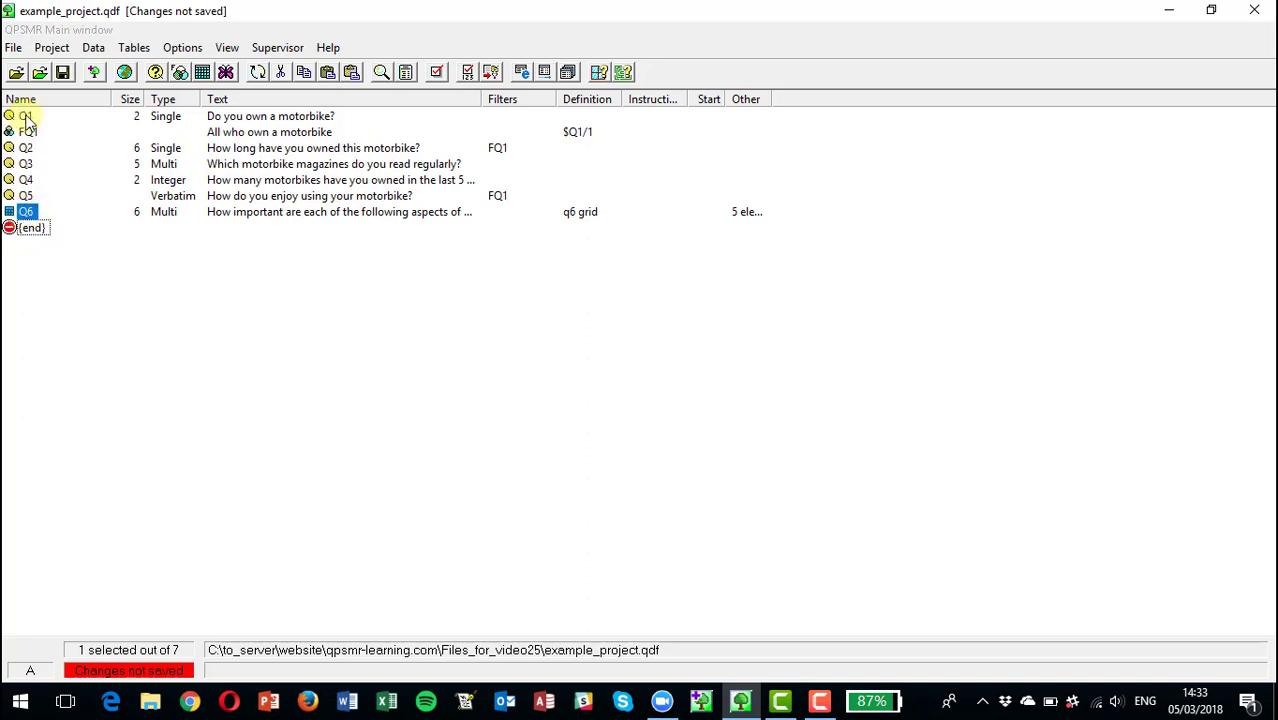
- Examine the question filter options for Q3, including the definition worksheet for a new filter, and leave without changing anything
left_click(25, 166)
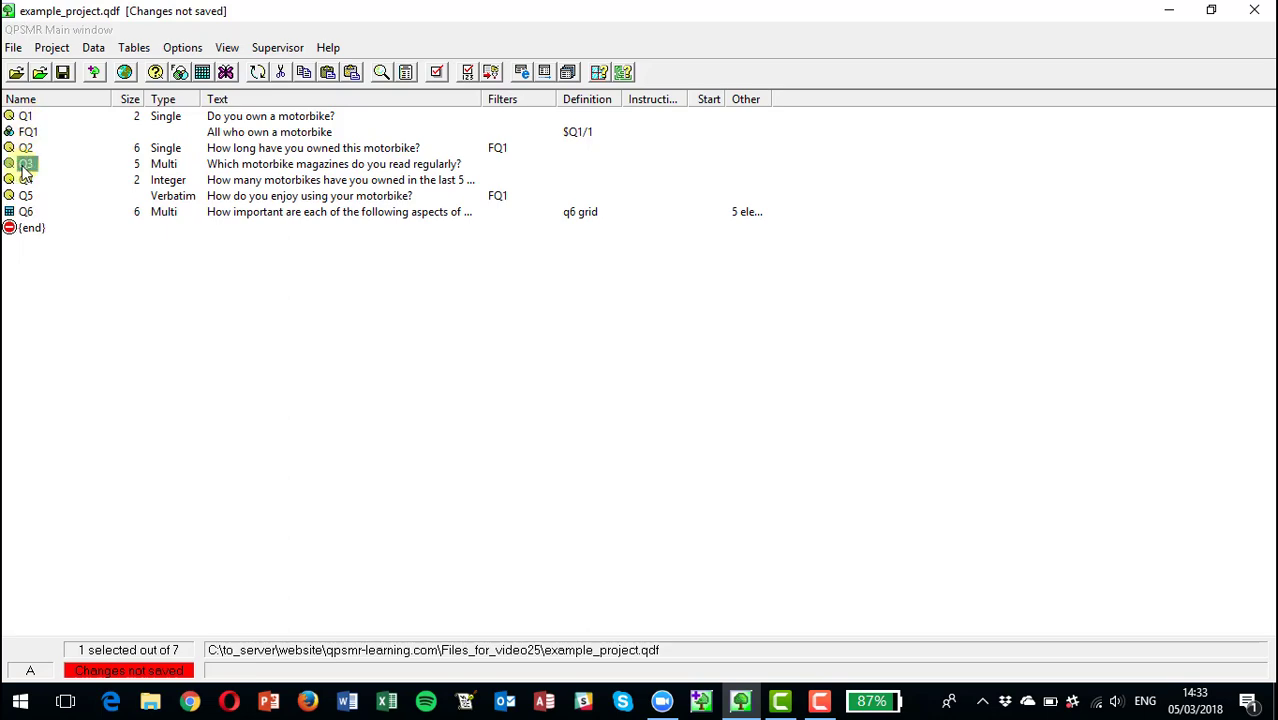
double_click(25, 166)
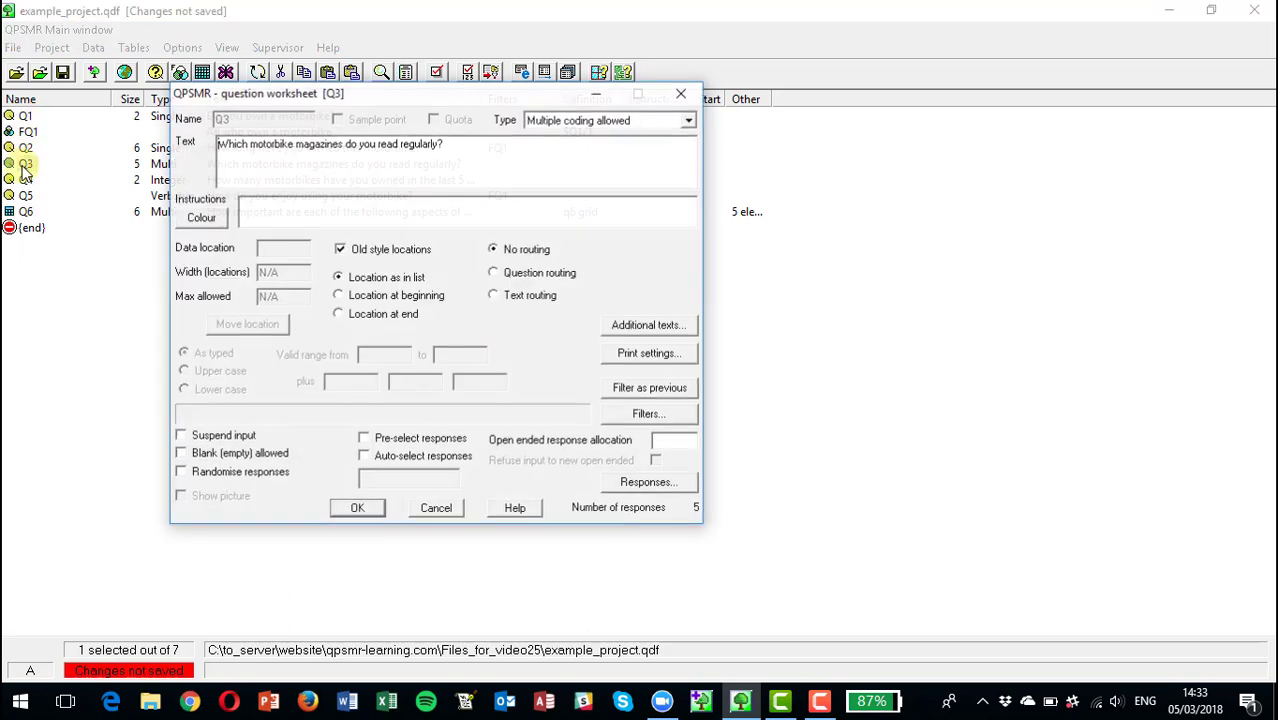
left_click(647, 416)
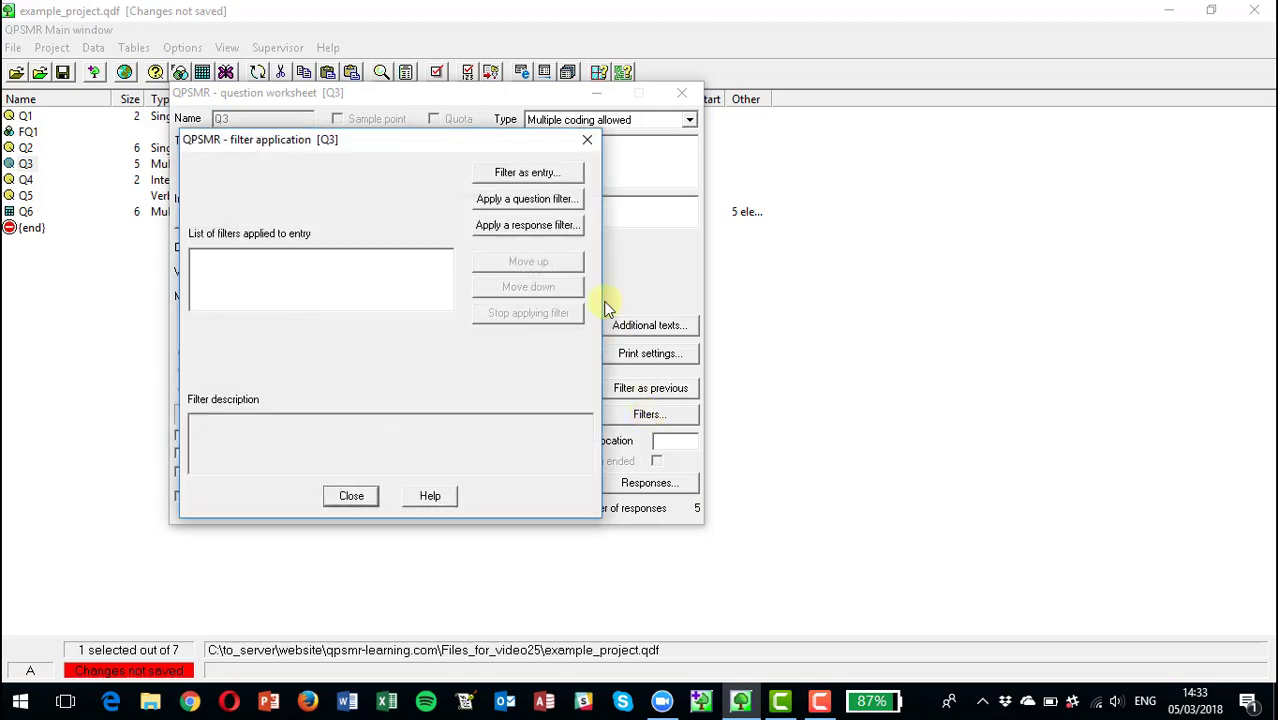
left_click(527, 199)
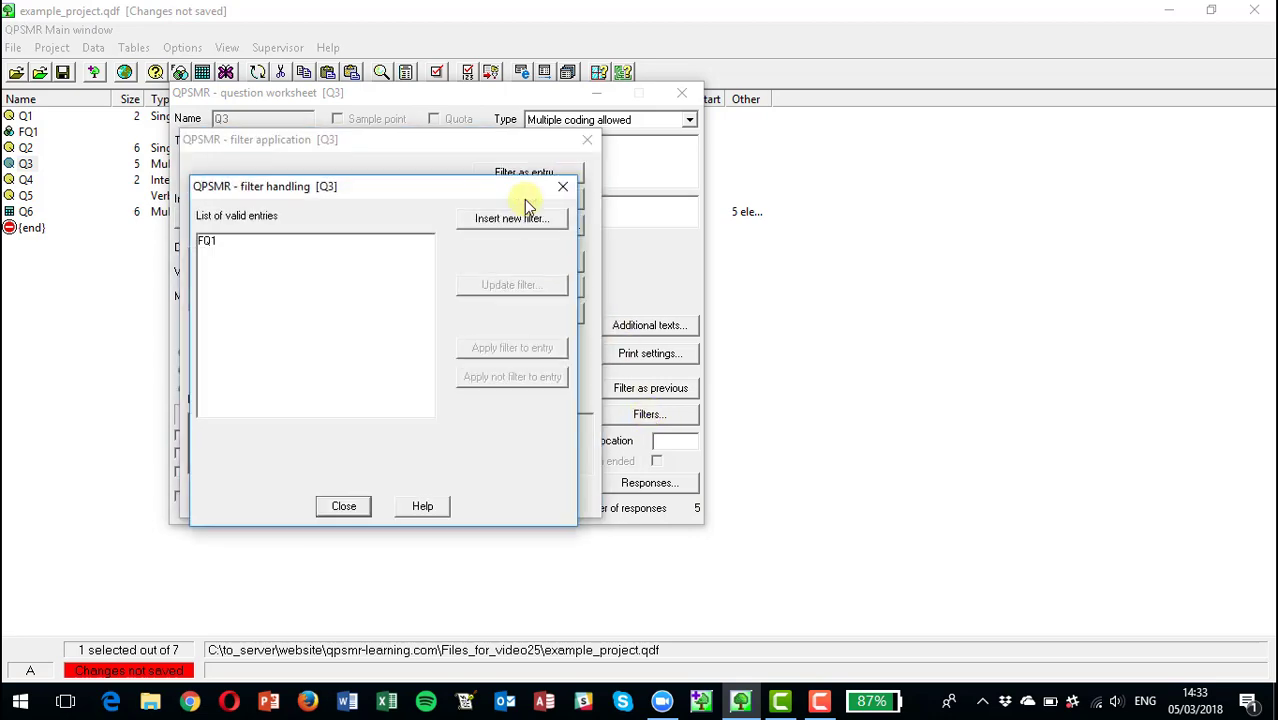
left_click(509, 219)
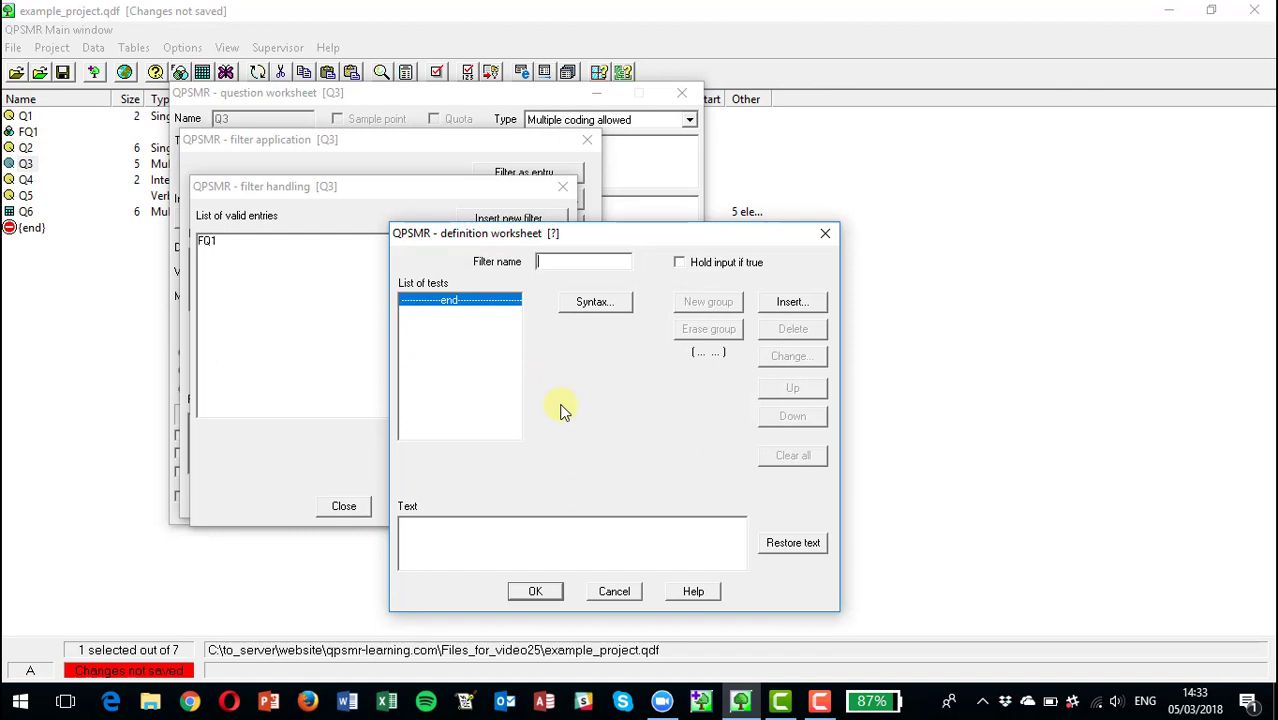
left_click(613, 592)
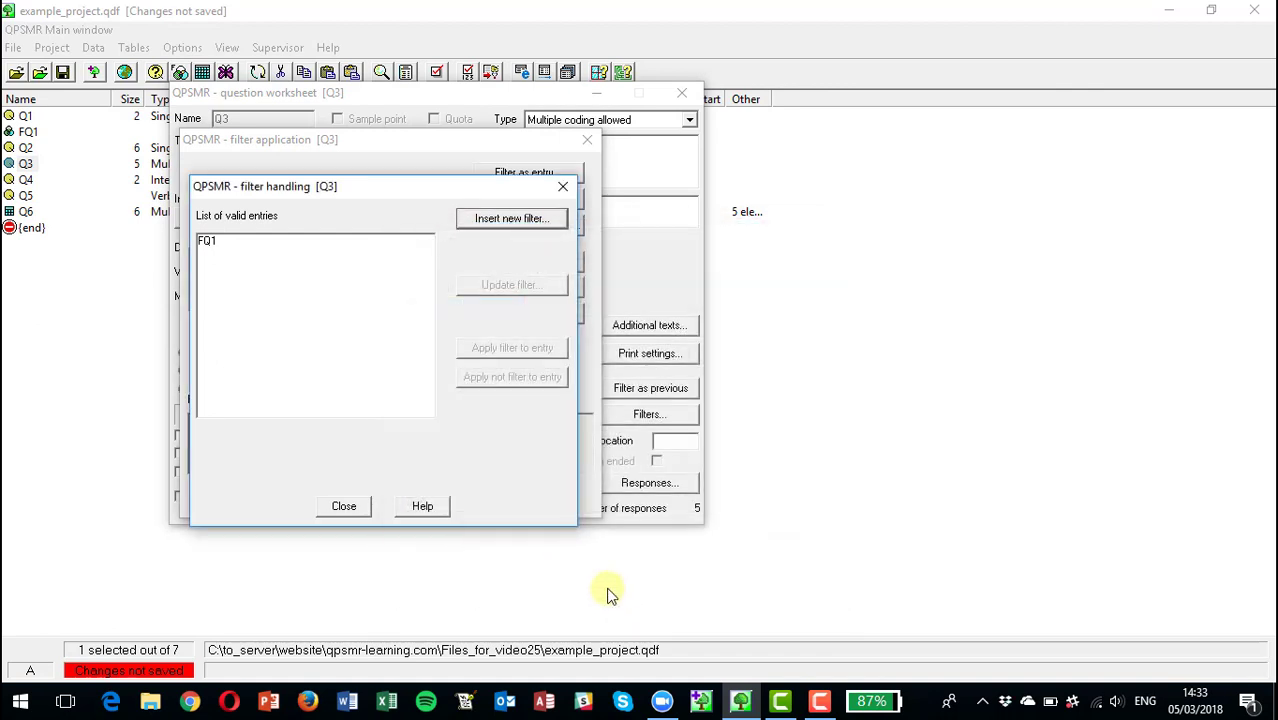
left_click(340, 506)
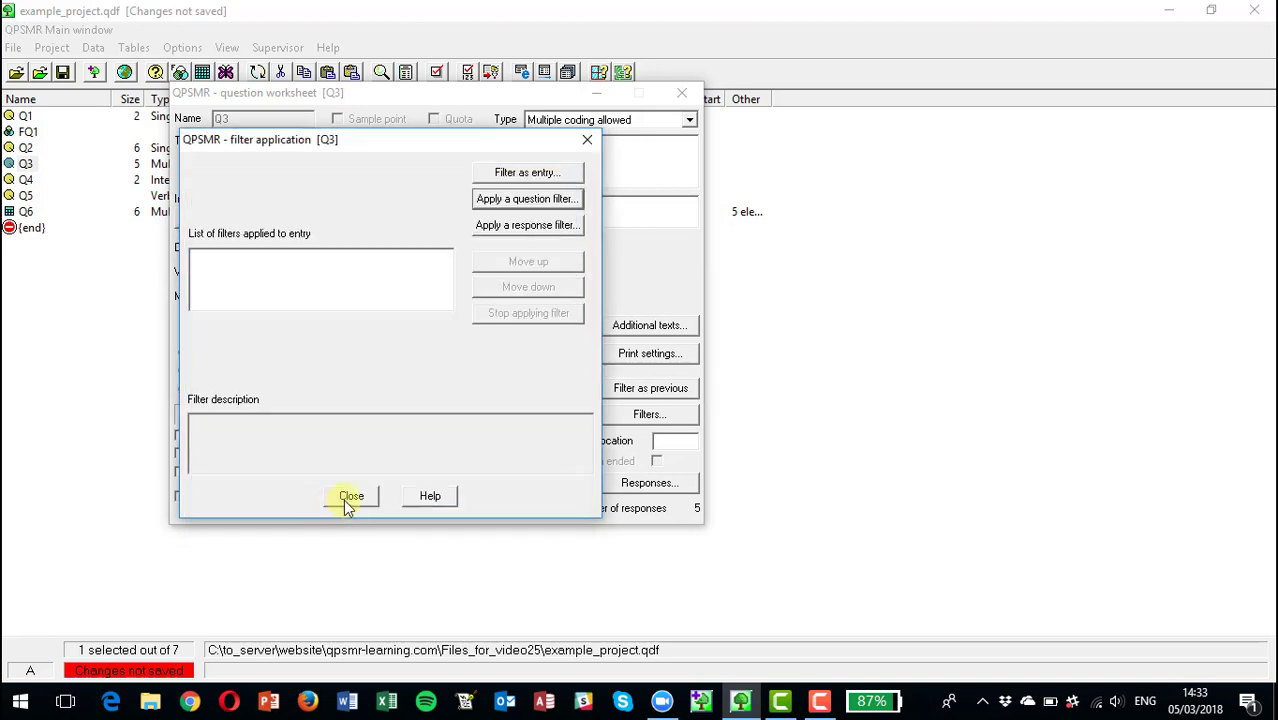
left_click(345, 500)
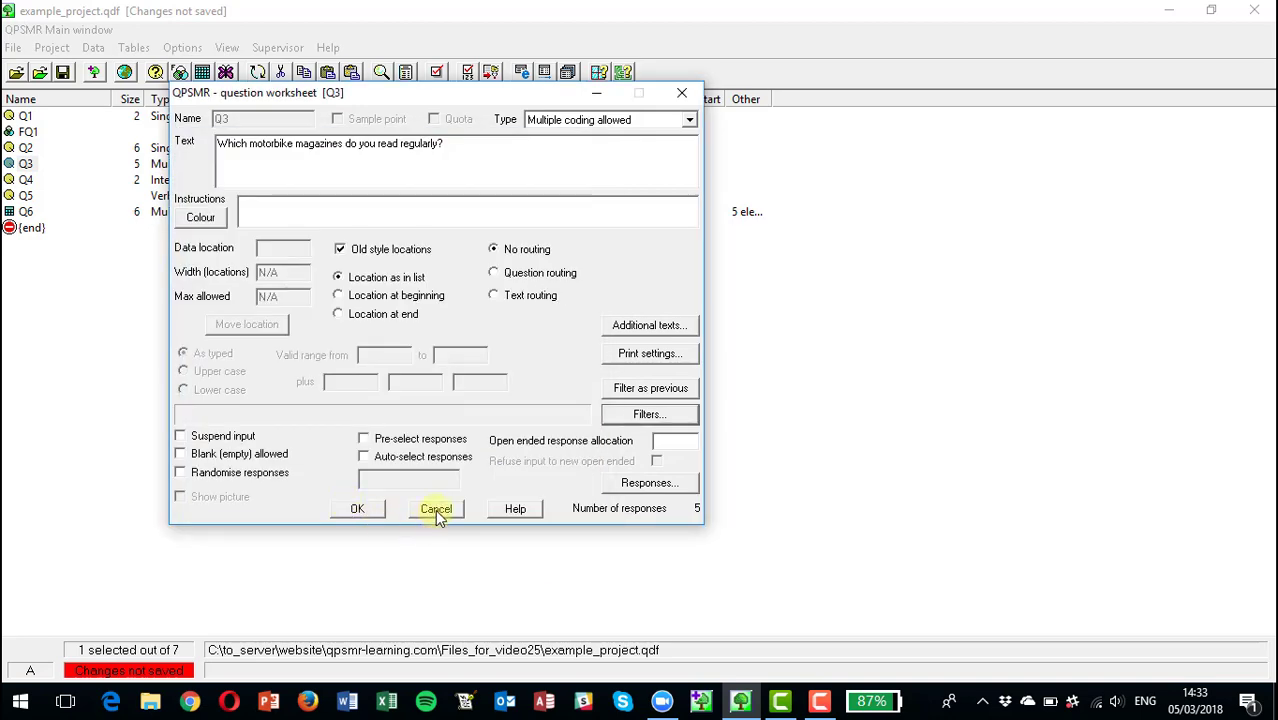
left_click(436, 509)
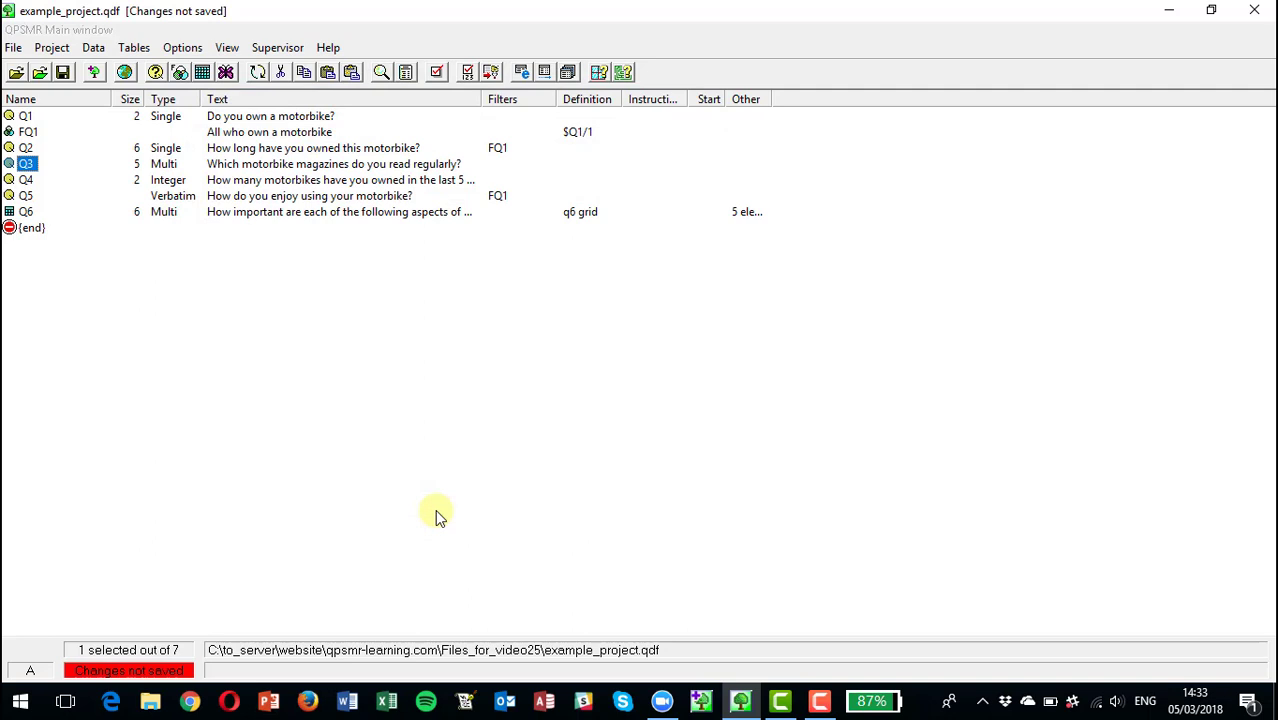